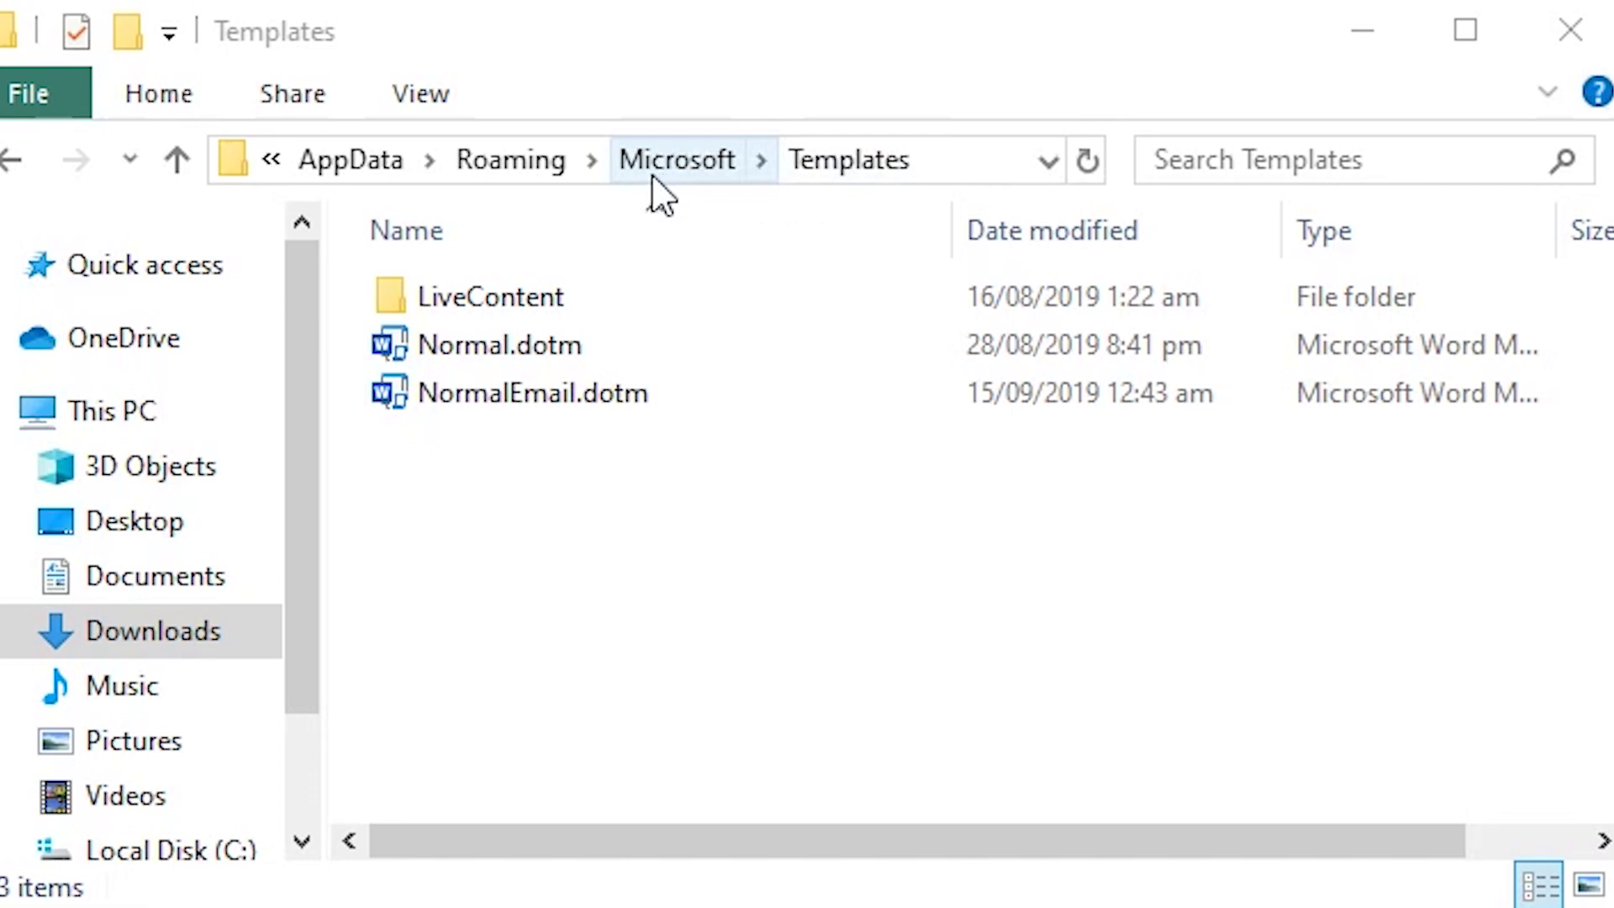
Go up the folder tree from the Templates folder through Microsoft and Roaming
{"action": "left_click", "coordinate": [165, 151]}
{"action": "left_click", "coordinate": [164, 152]}
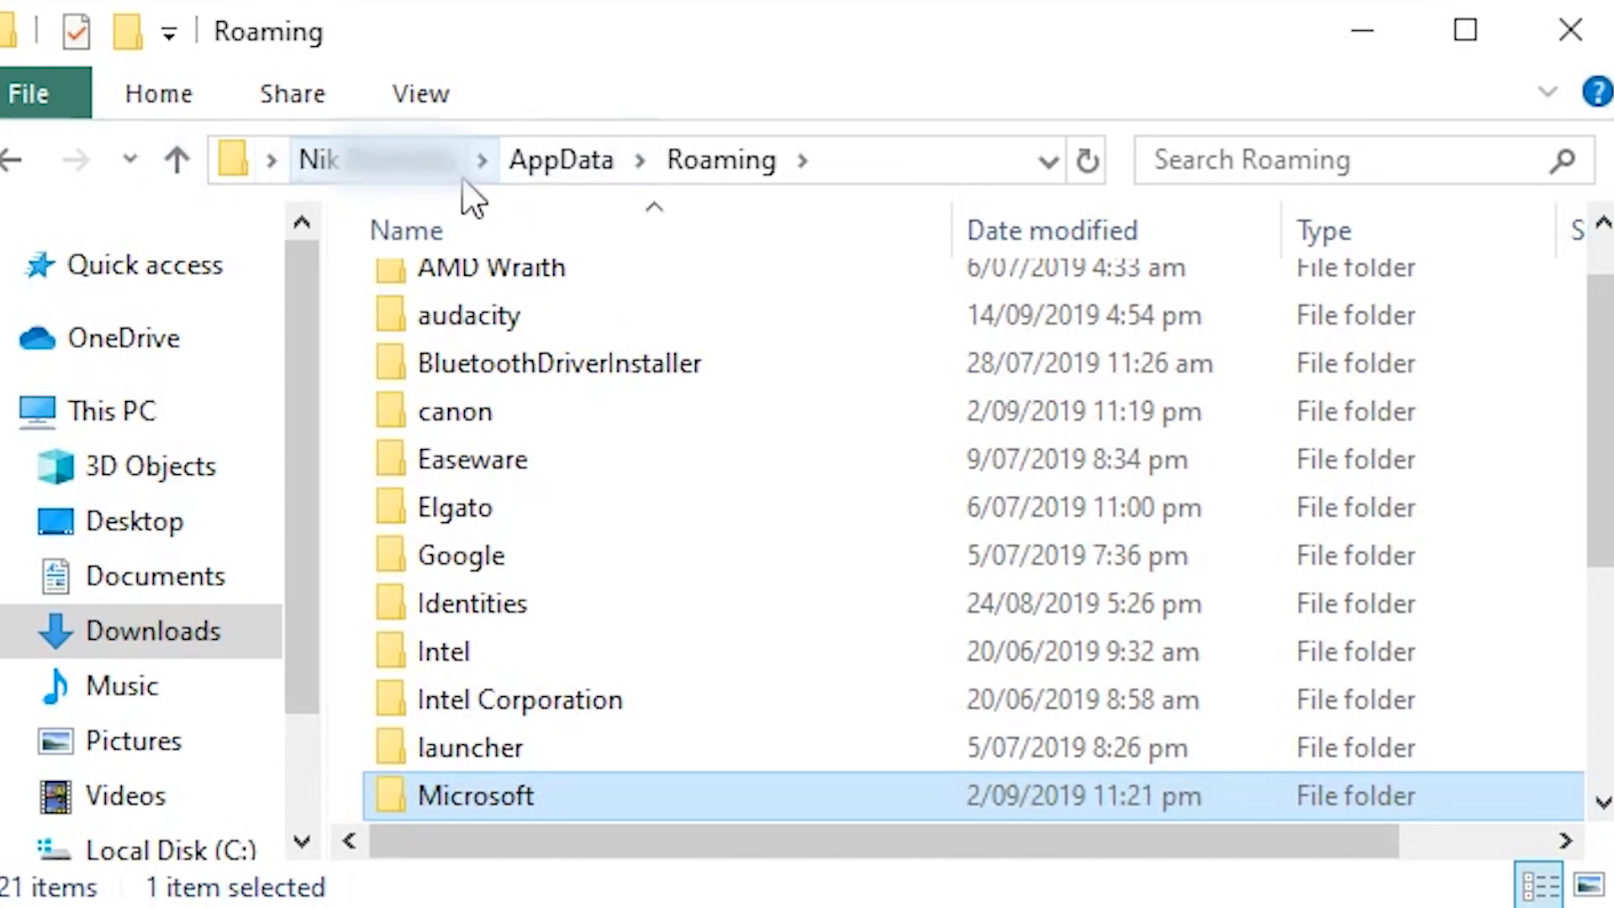
{"action": "left_click", "coordinate": [195, 160]}
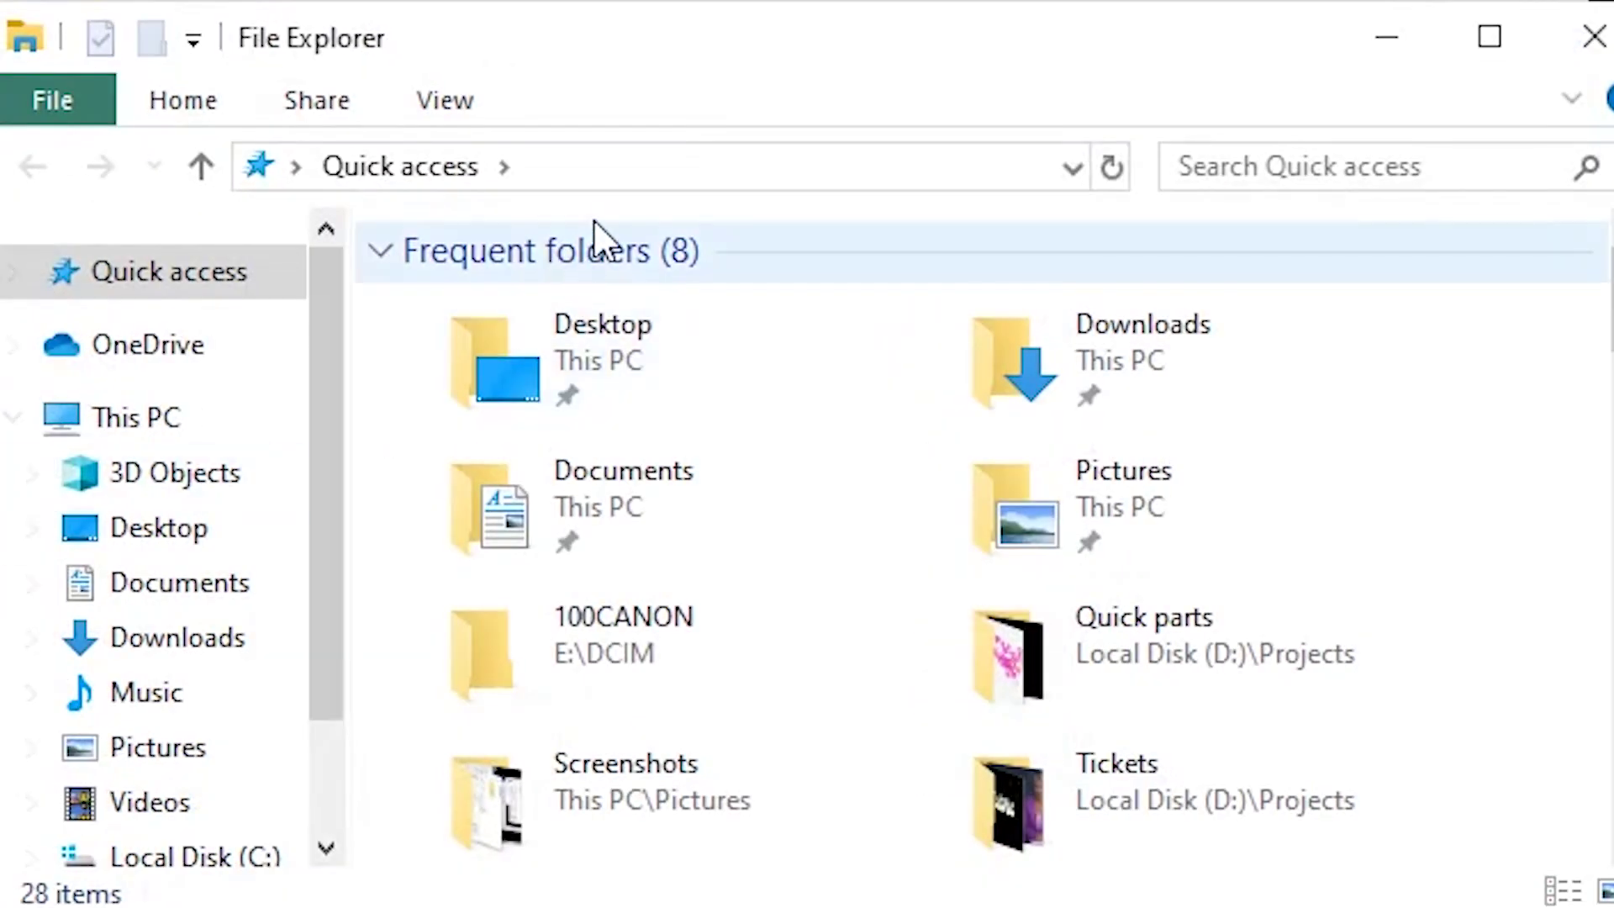
Go to the %appdata% location and open the Templates folder inside the Microsoft folder
{"action": "left_click", "coordinate": [603, 160]}
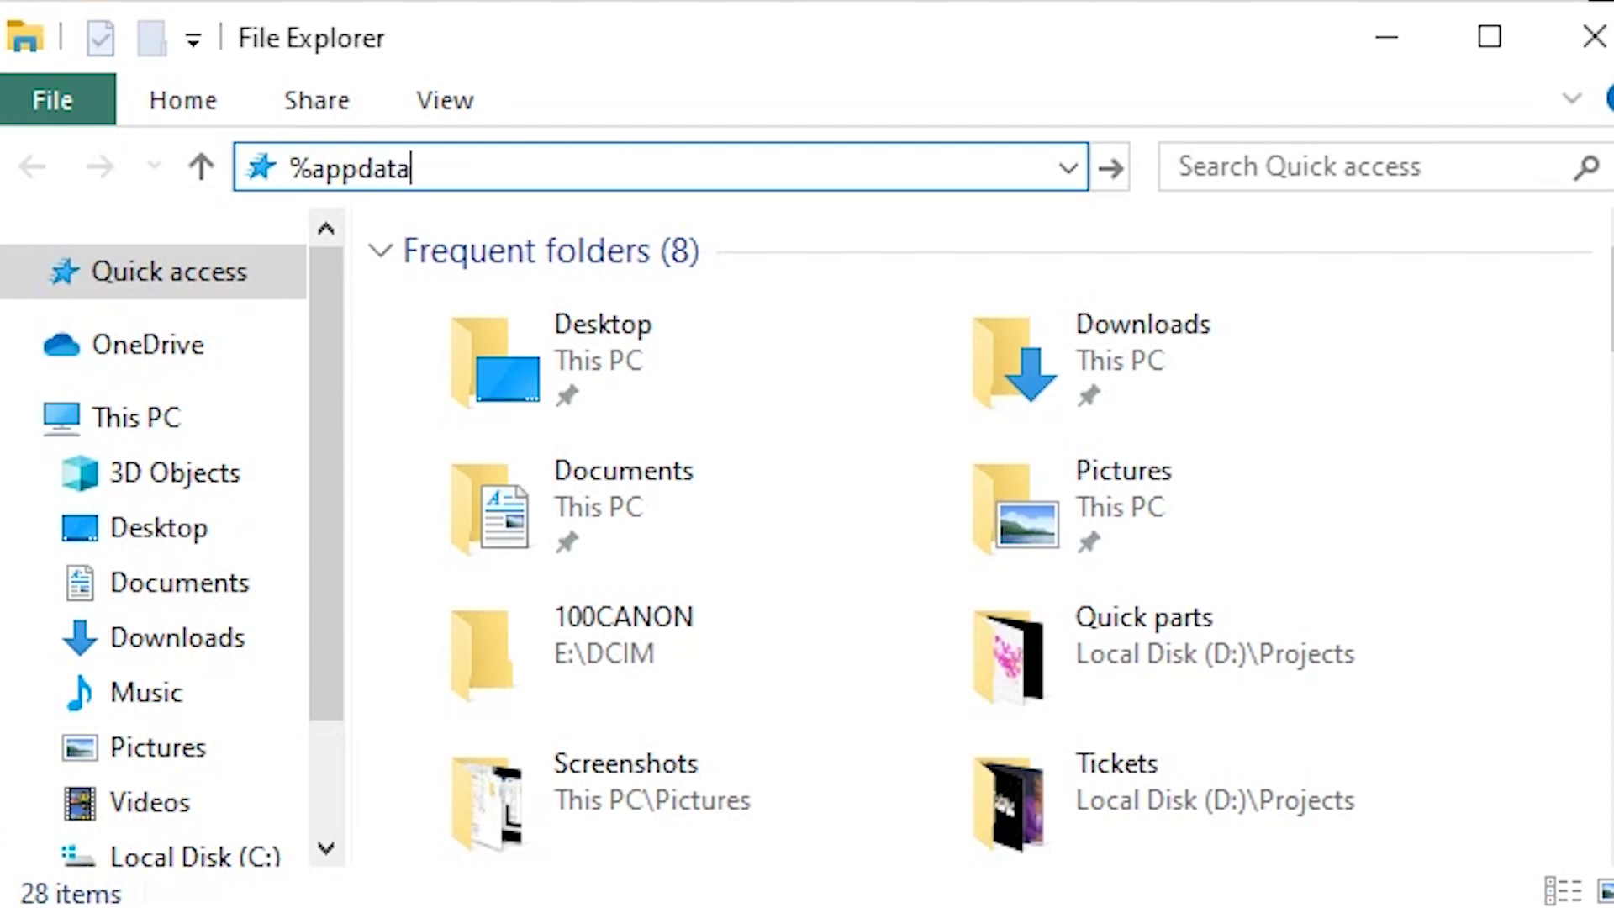
{"action": "key", "text": "Return"}
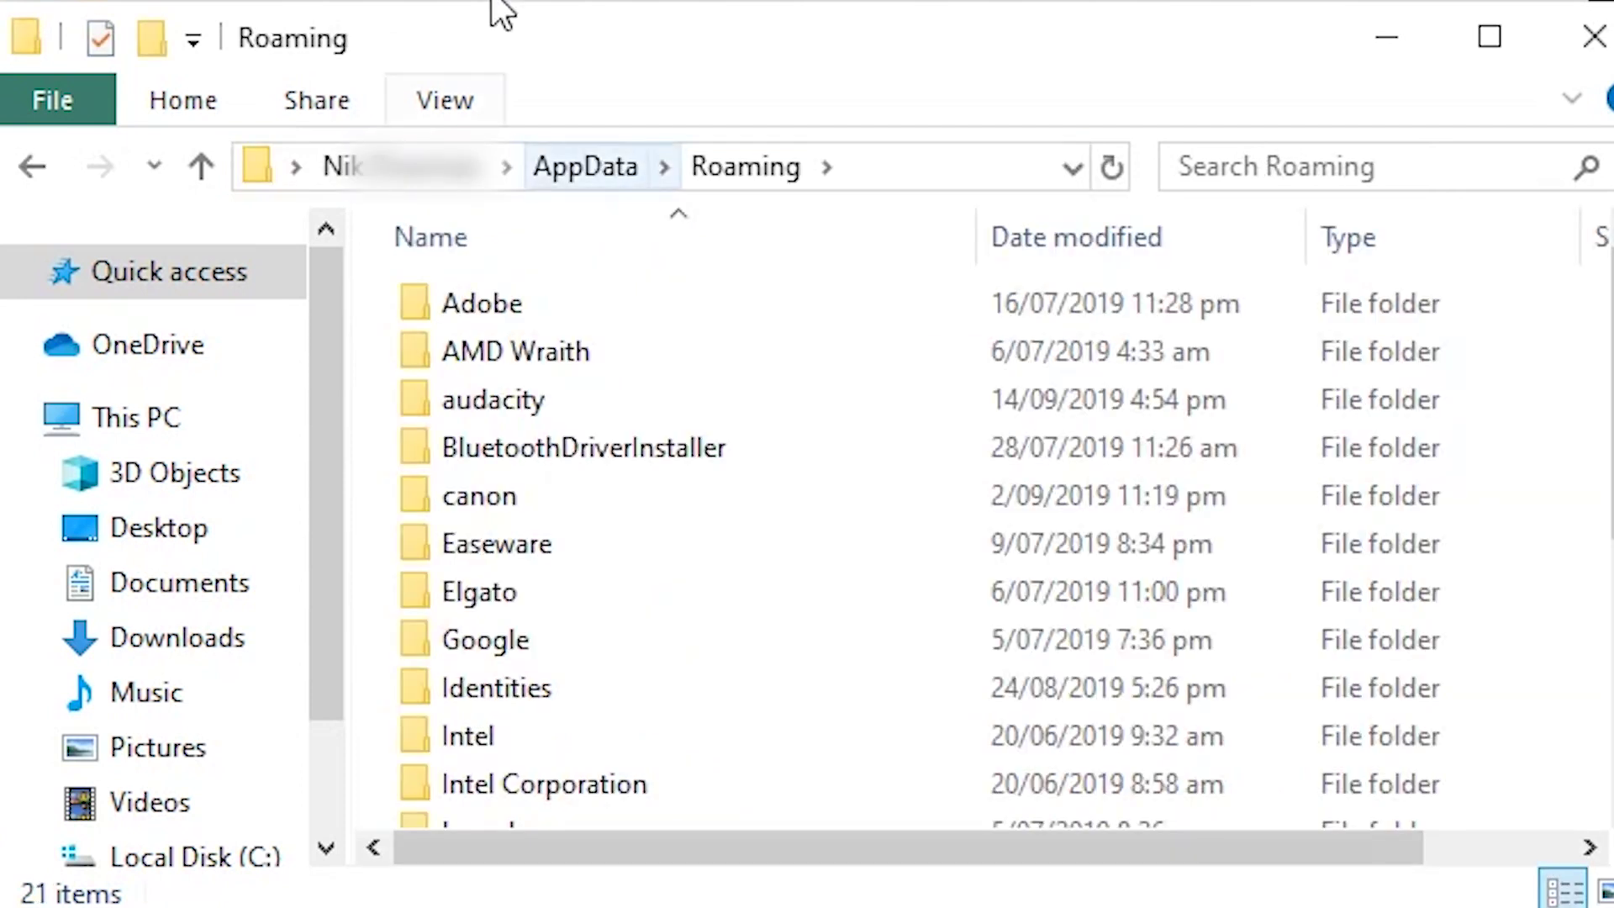
{"action": "scroll", "coordinate": [593, 610], "scroll_direction": "down", "scroll_amount": 3}
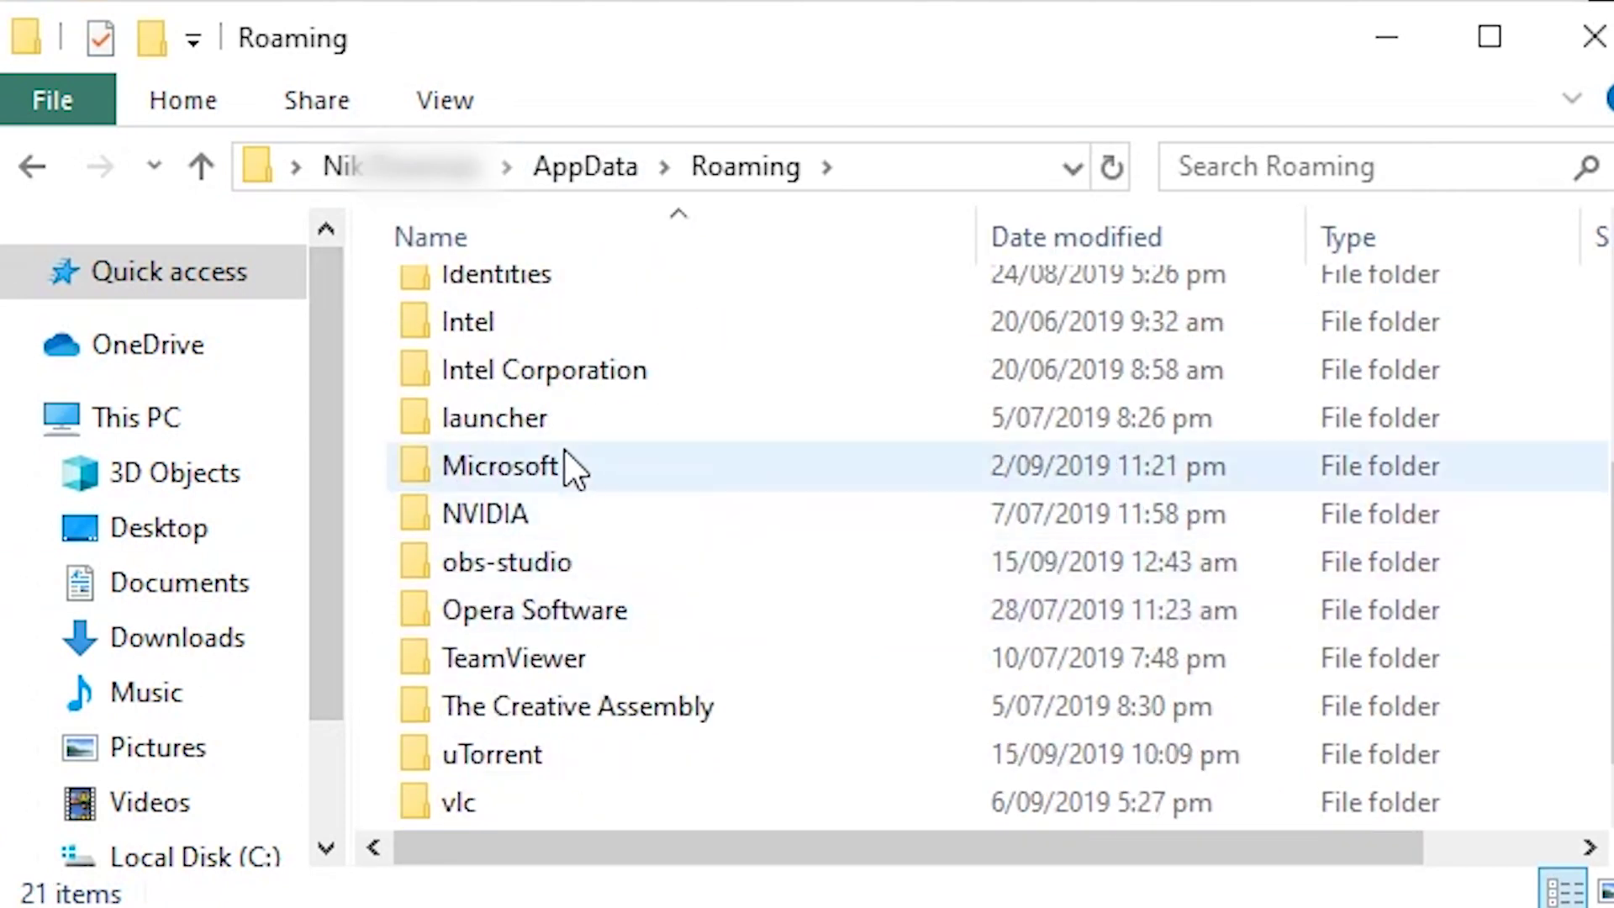
{"action": "double_click", "coordinate": [569, 469]}
{"action": "scroll", "coordinate": [574, 462], "scroll_direction": "down", "scroll_amount": 4}
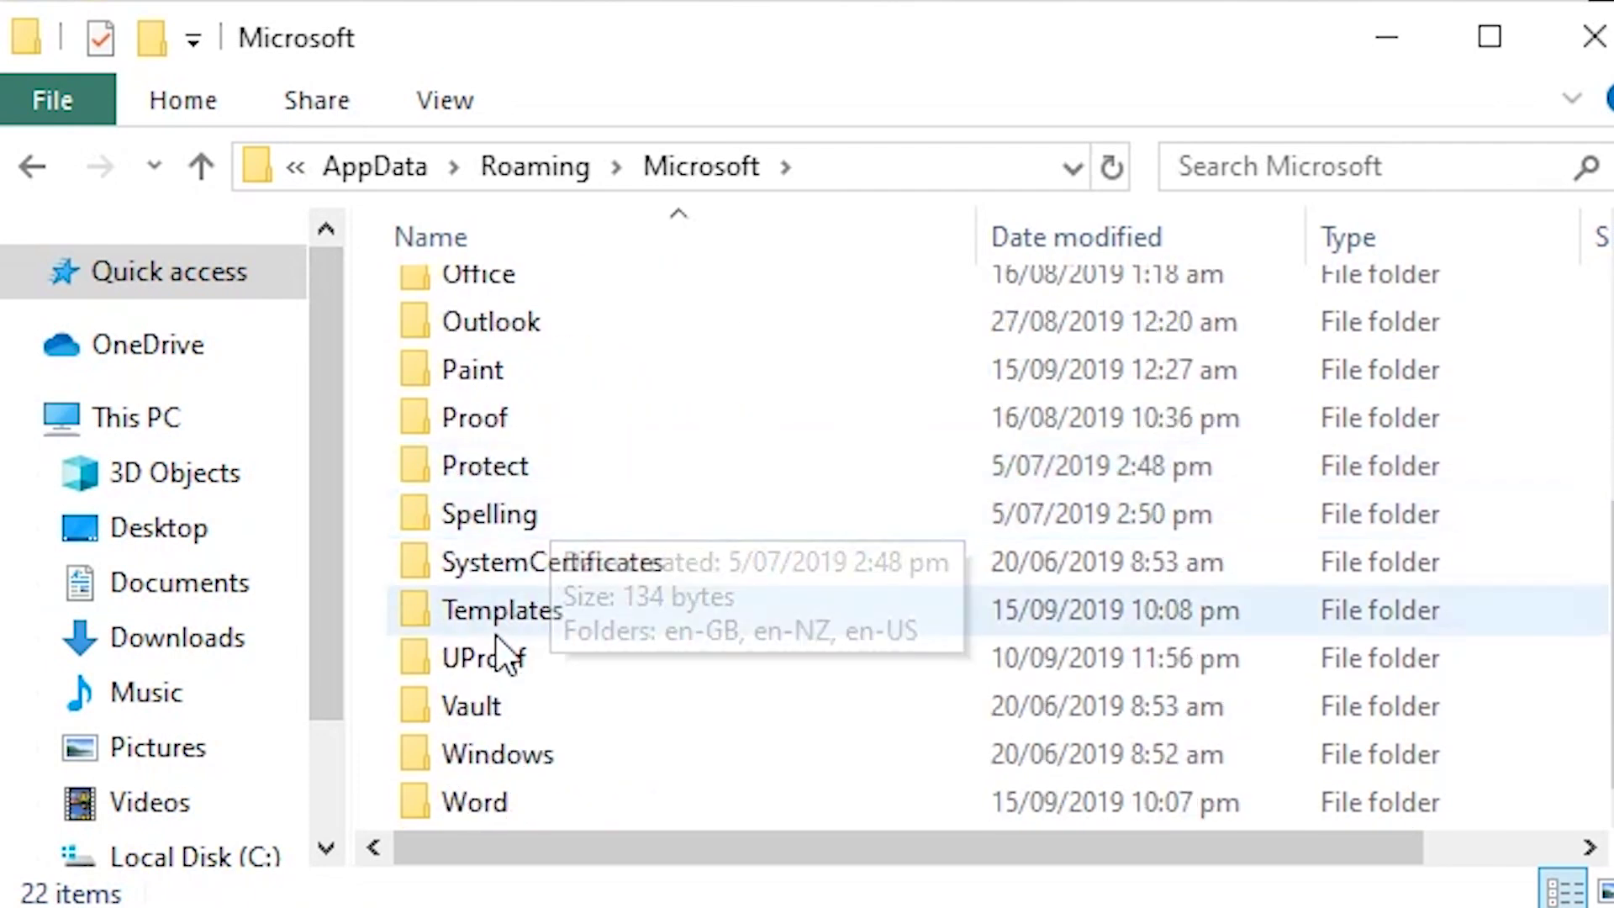
{"action": "double_click", "coordinate": [498, 618]}
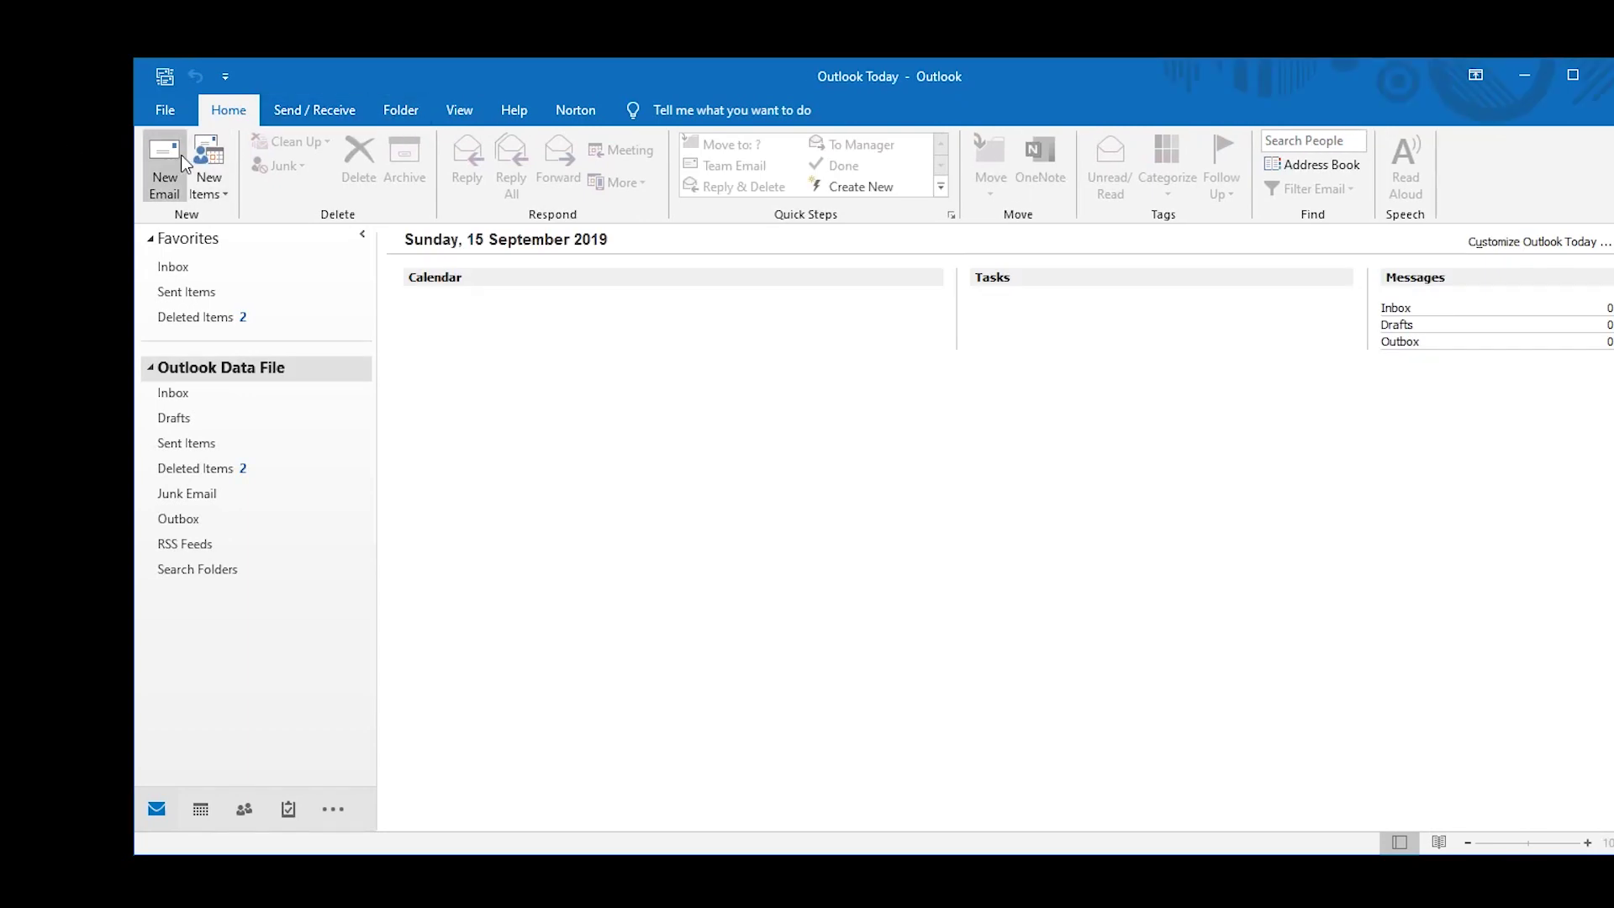
Switch to Outlook and write a new email to the Office Supply Team requesting more stationery, with a yellow-highlighted "<cost code here>" placeholder
{"action": "left_click", "coordinate": [164, 168]}
{"action": "type", "text": "Dear Office Supply Team,"}
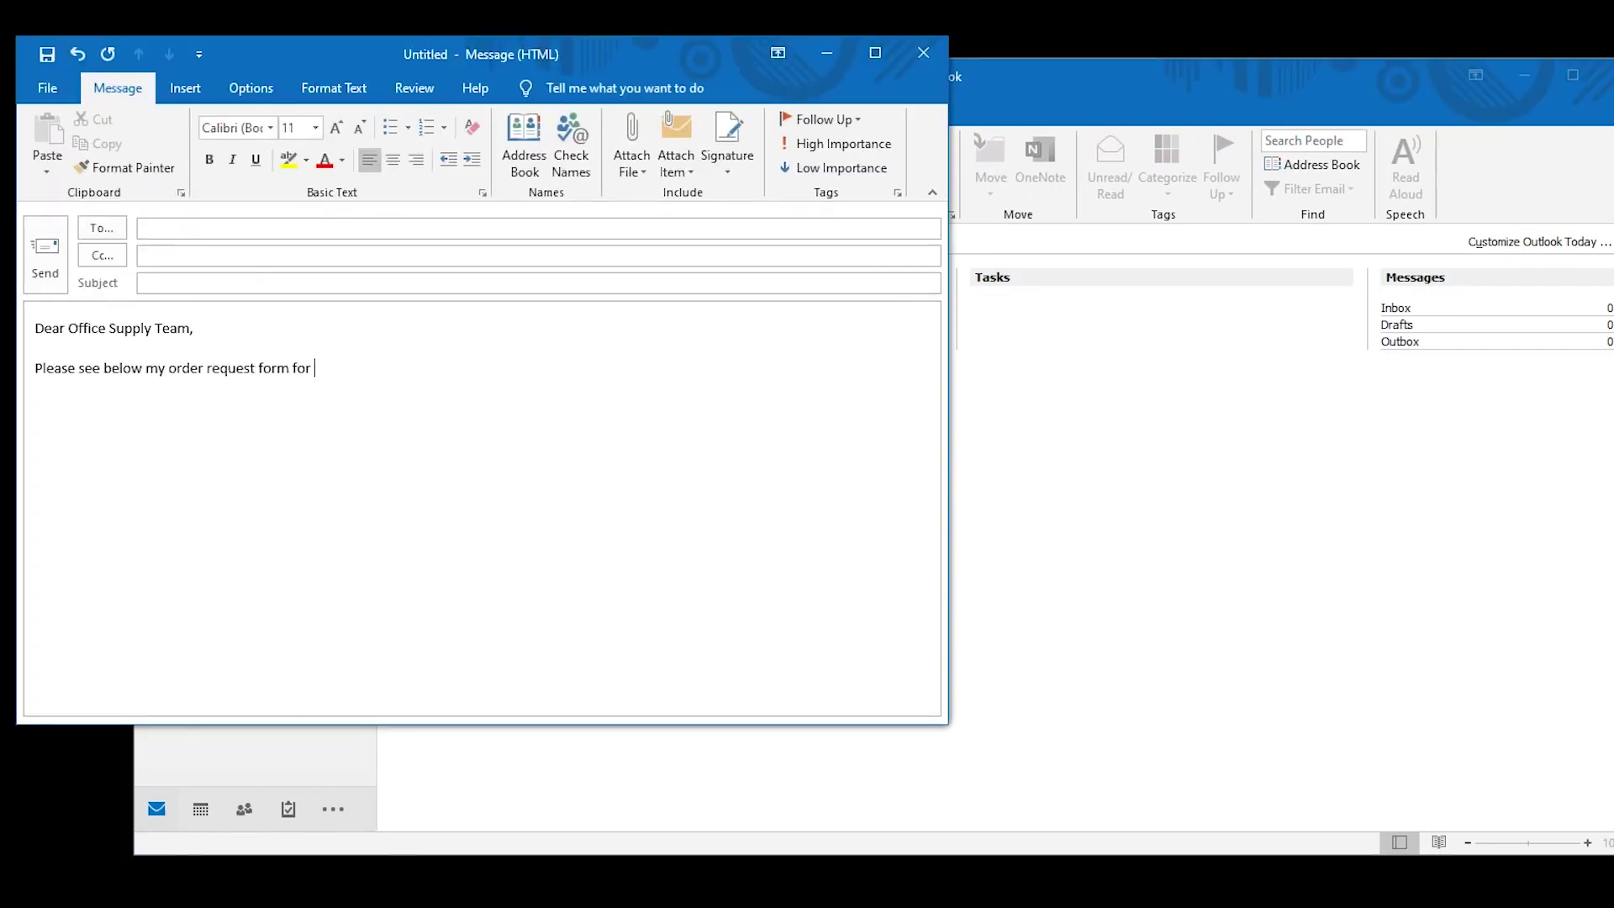
{"action": "type", "text": "cost code here>"}
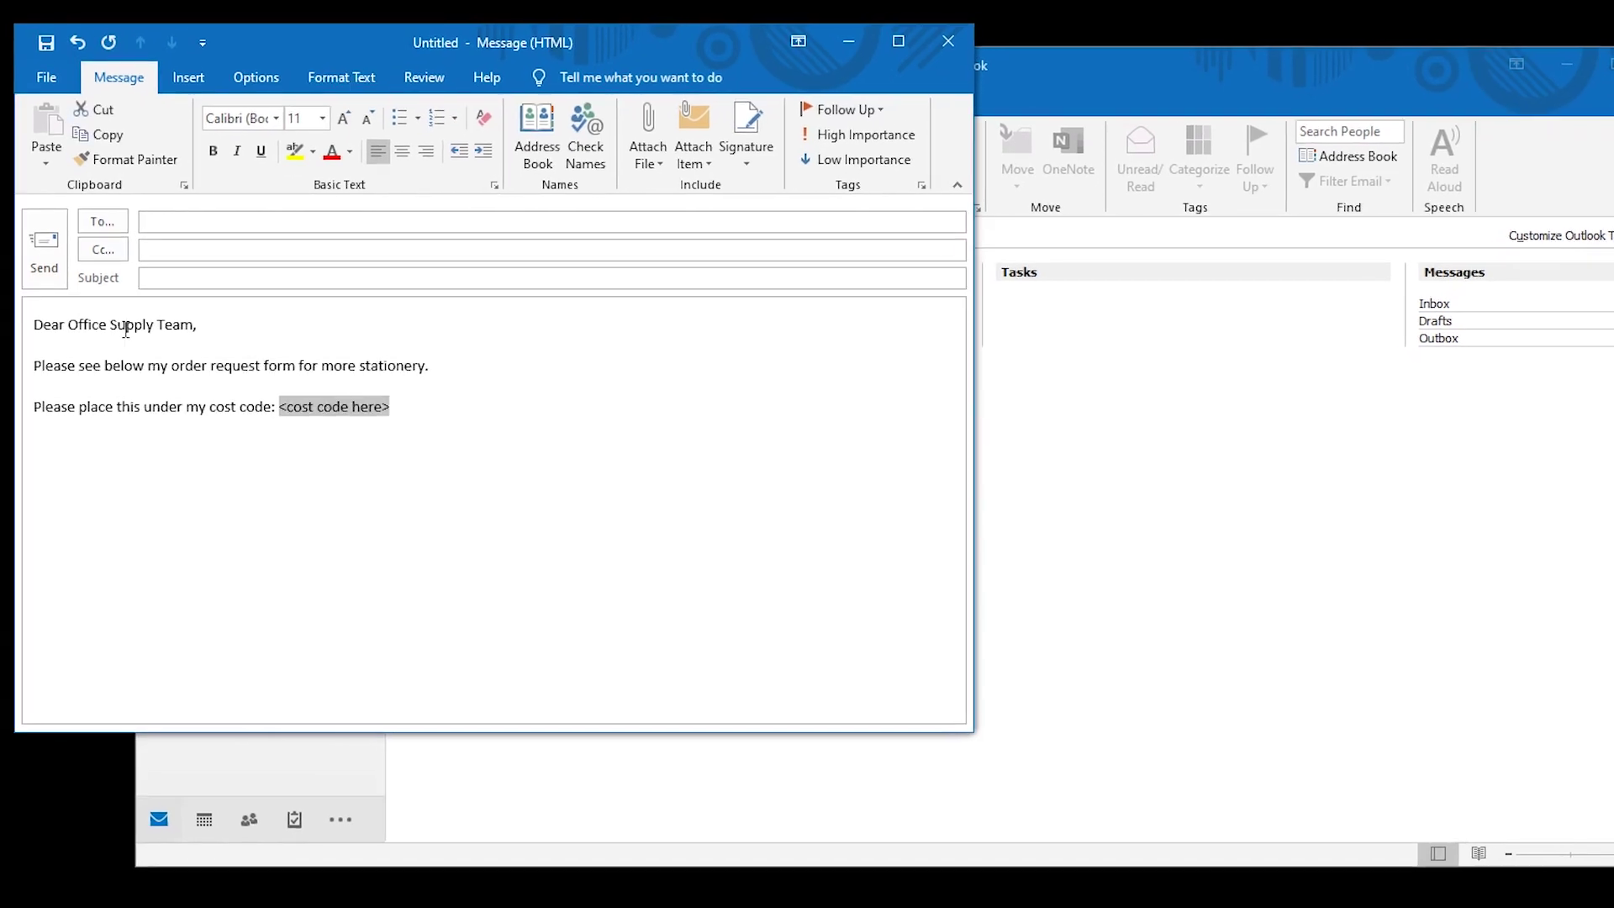
{"action": "left_click", "coordinate": [289, 159]}
Insert a table of three columns and four rows below the cost code line, headed Item, Quantity and Cost
{"action": "left_click", "coordinate": [185, 88]}
{"action": "left_click", "coordinate": [197, 156]}
{"action": "left_click", "coordinate": [240, 239]}
{"action": "type", "text": "Item"}
{"action": "key", "text": "Tab"}
{"action": "type", "text": "Quantity Cost"}
Below the table, add "Please send this to our site:" followed by "My work place" and three "Xxx" placeholder lines
{"action": "left_click", "coordinate": [101, 554]}
{"action": "type", "text": "Please send this to our site:"}
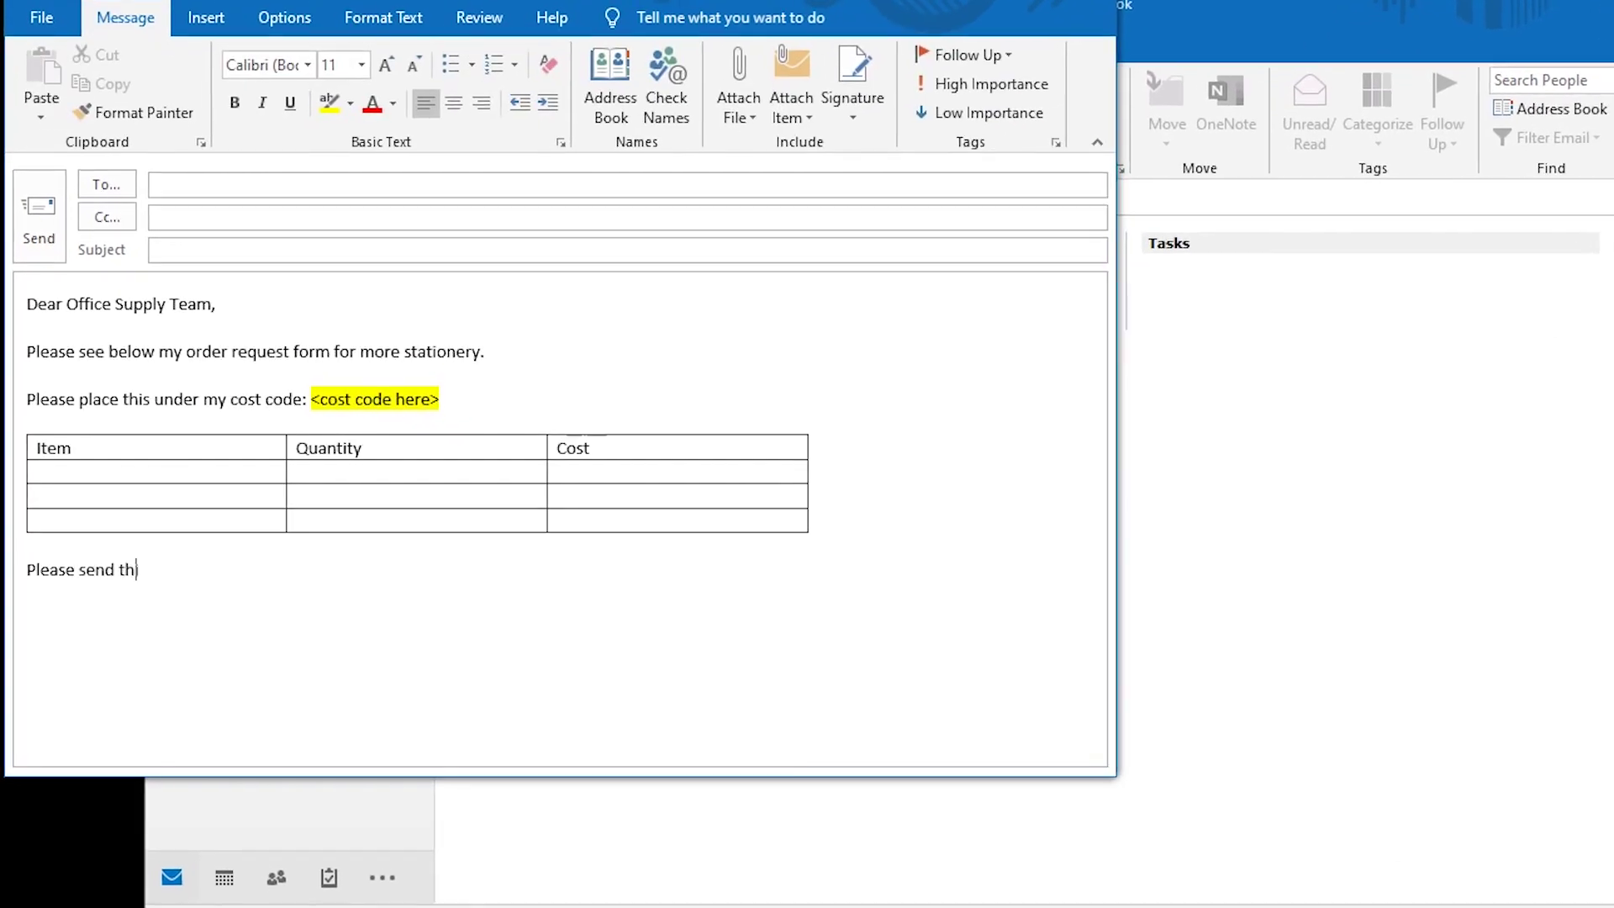
{"action": "key", "text": "Return"}
{"action": "key", "text": "Return"}
{"action": "type", "text": "My work place"}
{"action": "key", "text": "Return"}
{"action": "type", "text": "Xxx Xxx xxx"}
Format the table with a black header row, a wide Item column and narrow Quantity and Cost columns
{"action": "left_click", "coordinate": [778, 65]}
{"action": "left_click", "coordinate": [760, 151]}
{"action": "left_click_drag", "start_coordinate": [300, 458], "coordinate": [389, 458]}
{"action": "key", "text": "ctrl+a"}
End the message with "Many thanks!" and add the line "<Copy and paste into subject line: Stationery request form>" above the greeting
{"action": "left_click", "coordinate": [119, 710]}
{"action": "key", "text": "Return"}
{"action": "key", "text": "Return"}
{"action": "type", "text": "Many thanks,"}
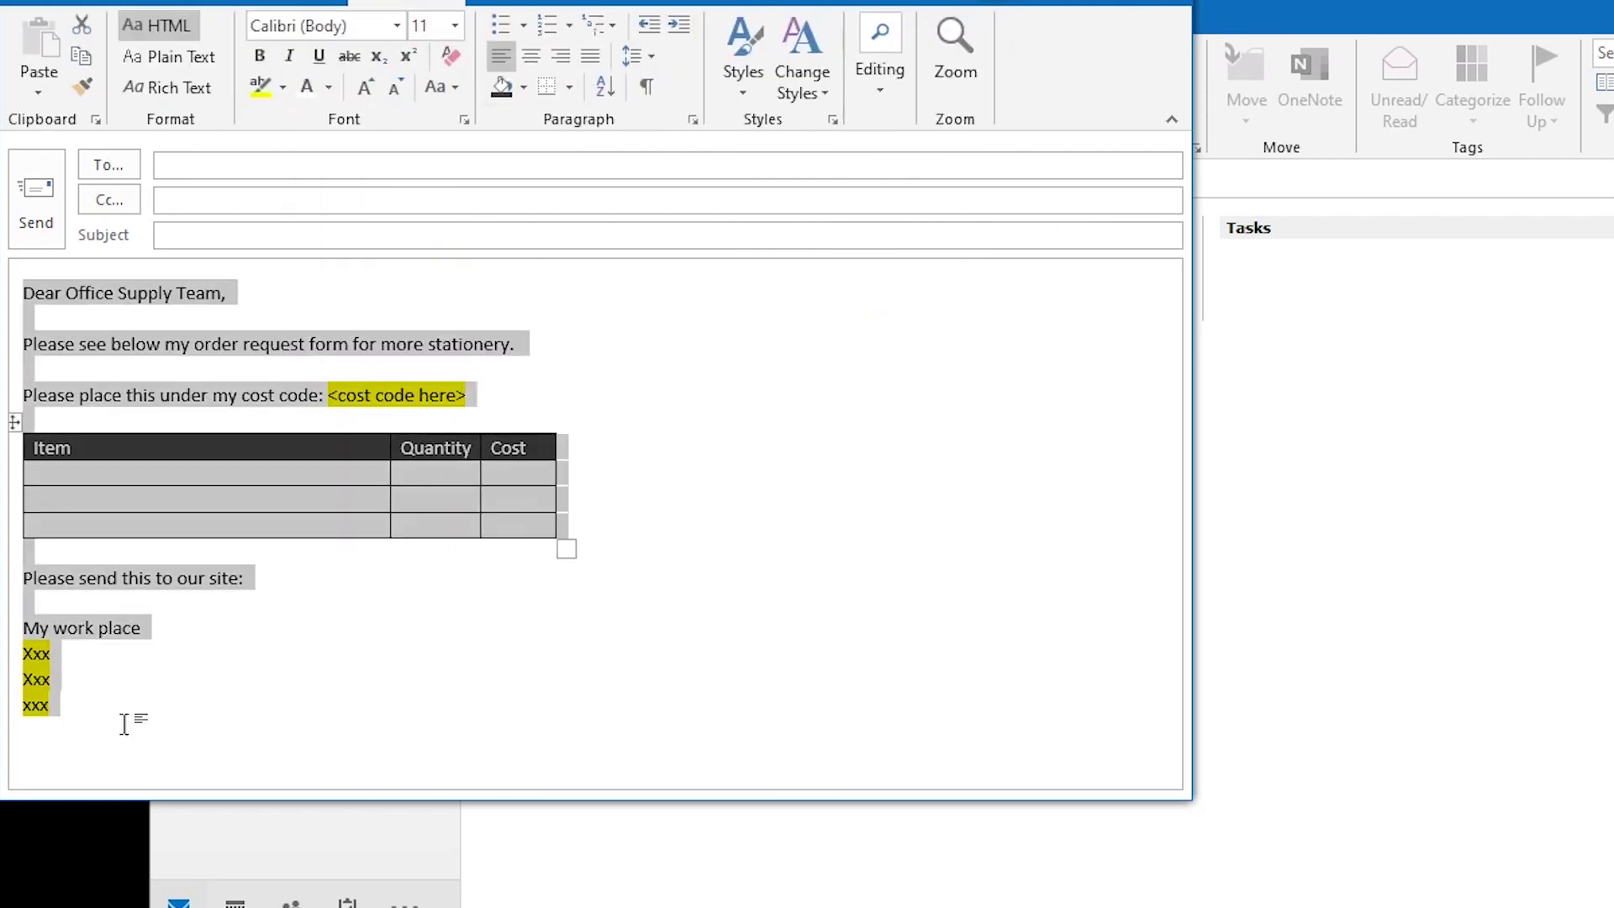
{"action": "key", "text": "ctrl+Home"}
{"action": "key", "text": "Return"}
{"action": "key", "text": "Return"}
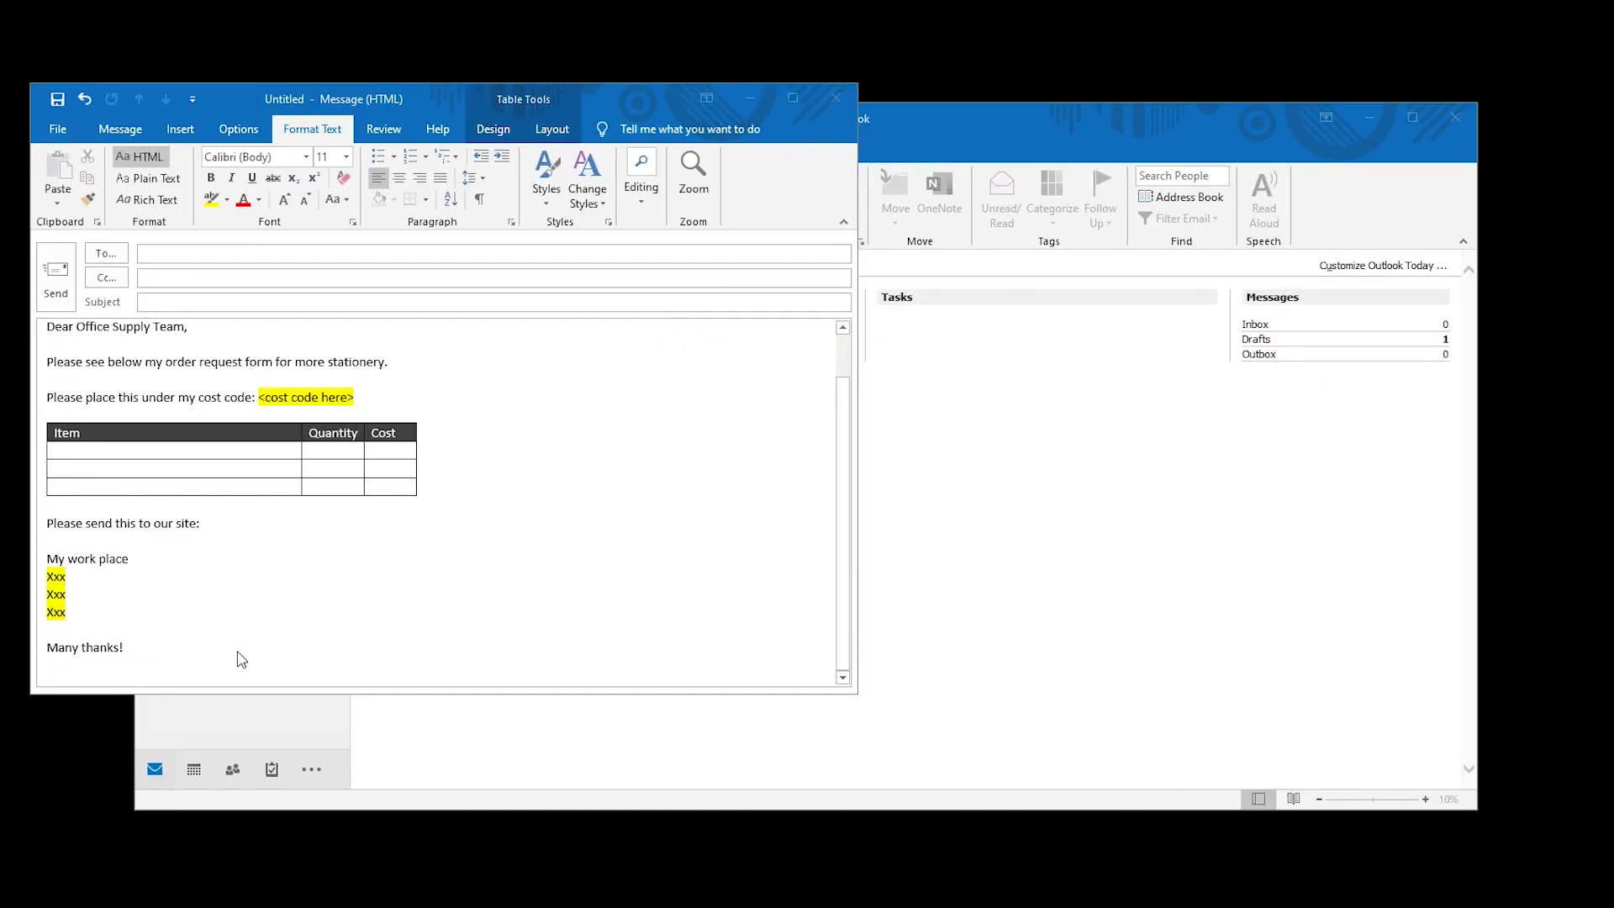
Select the whole message body and start saving the selection to the Quick Part Gallery
{"action": "left_click_drag", "start_coordinate": [92, 660], "coordinate": [13, 172]}
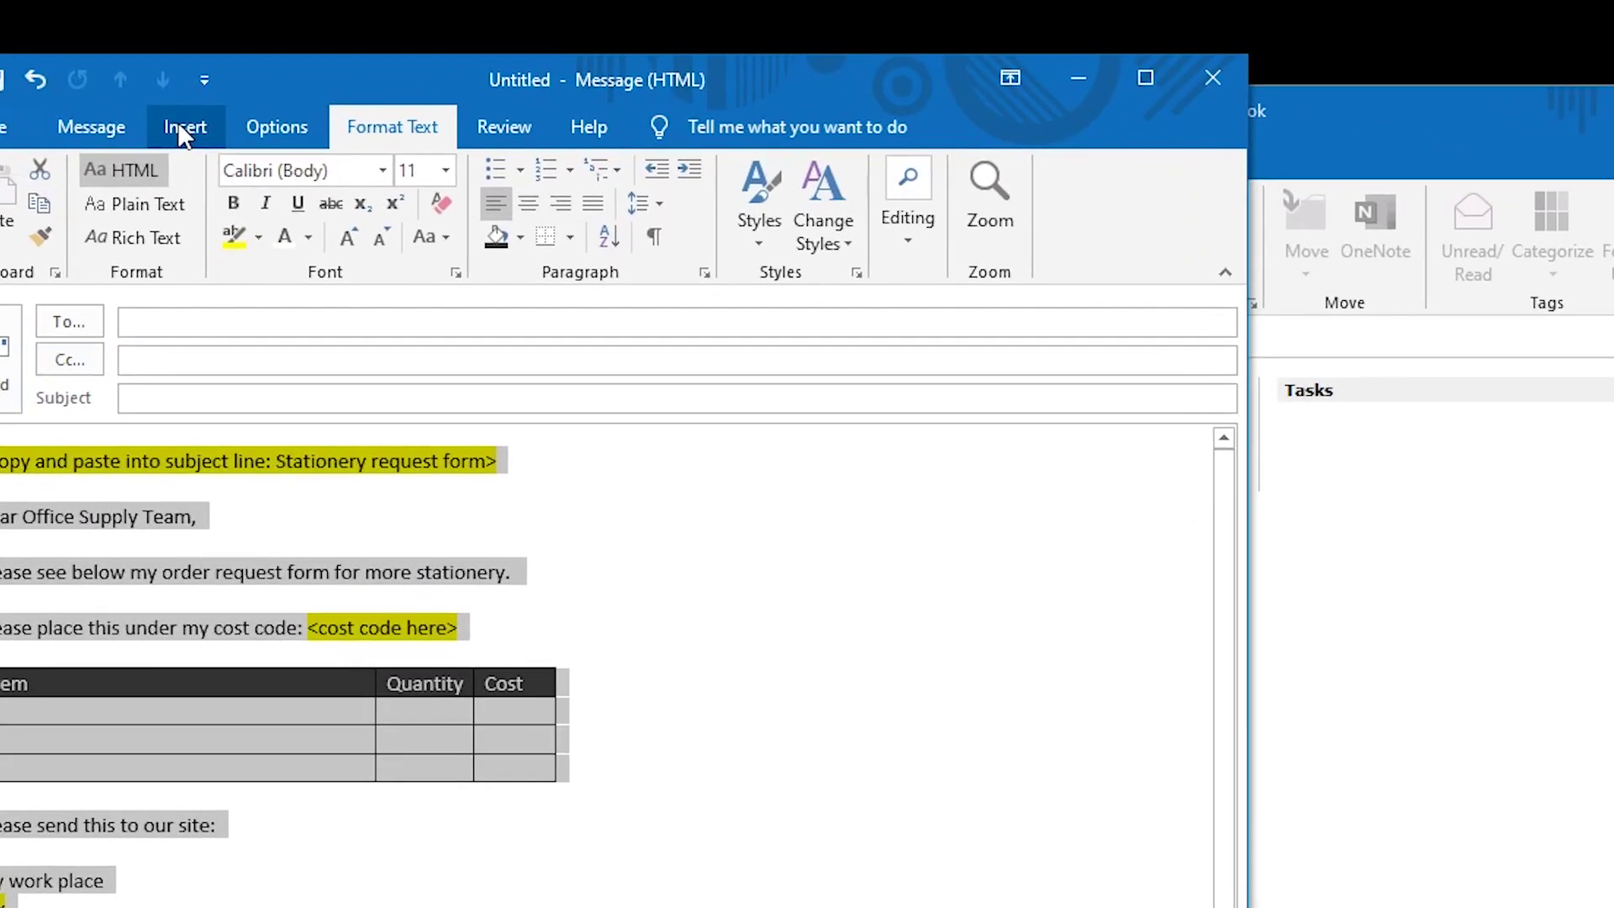
{"action": "left_click", "coordinate": [179, 129]}
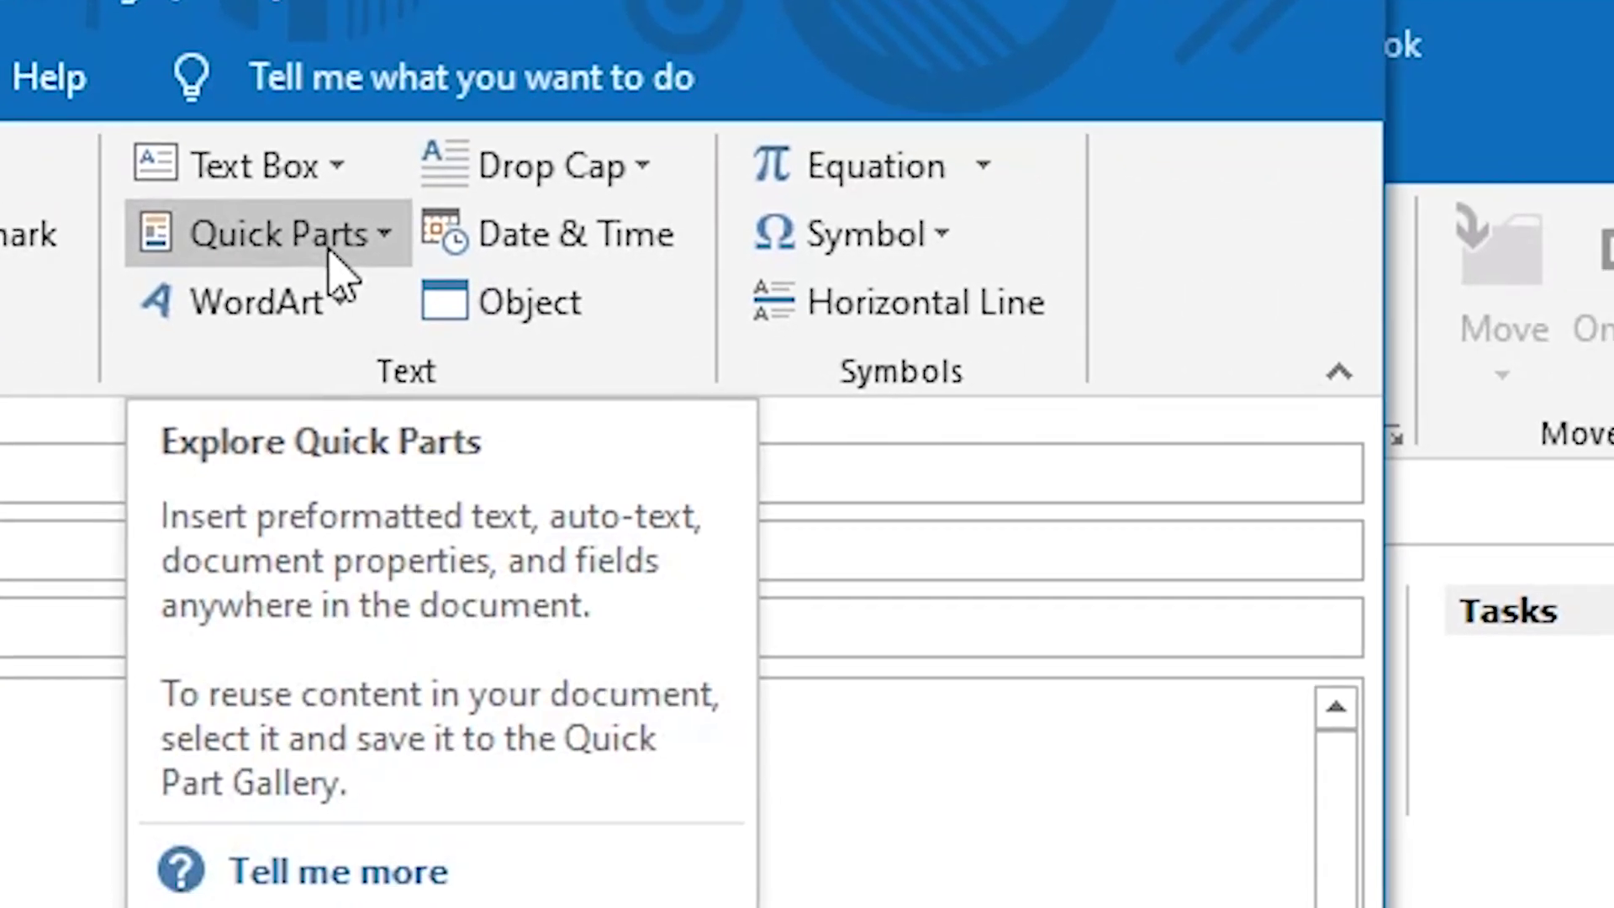
{"action": "left_click", "coordinate": [1094, 248]}
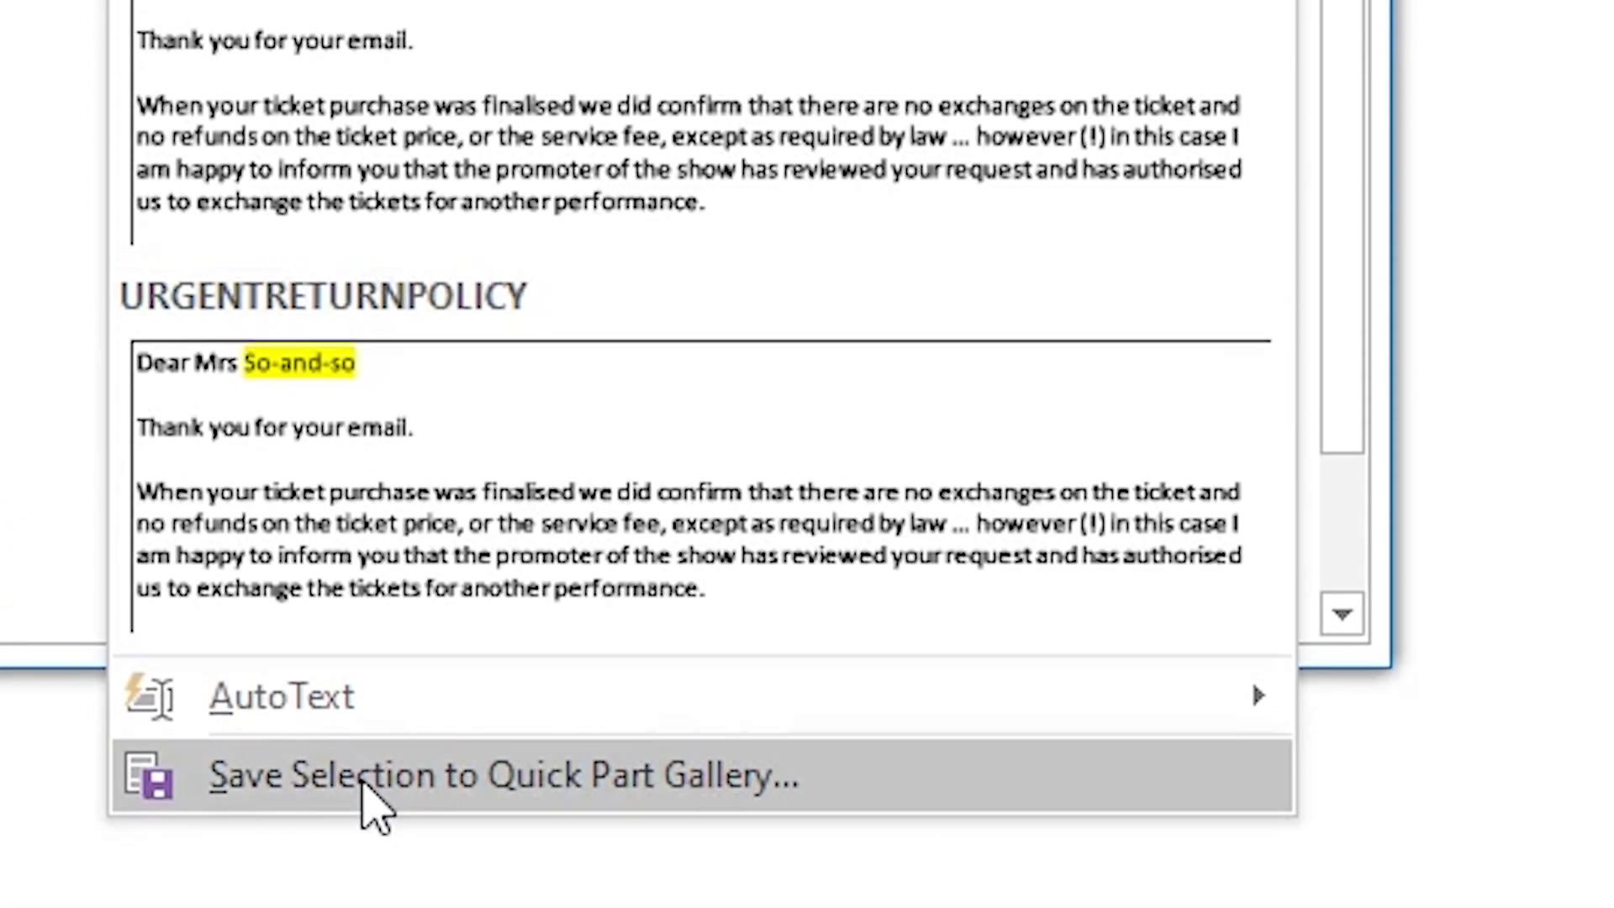
{"action": "left_click", "coordinate": [364, 782]}
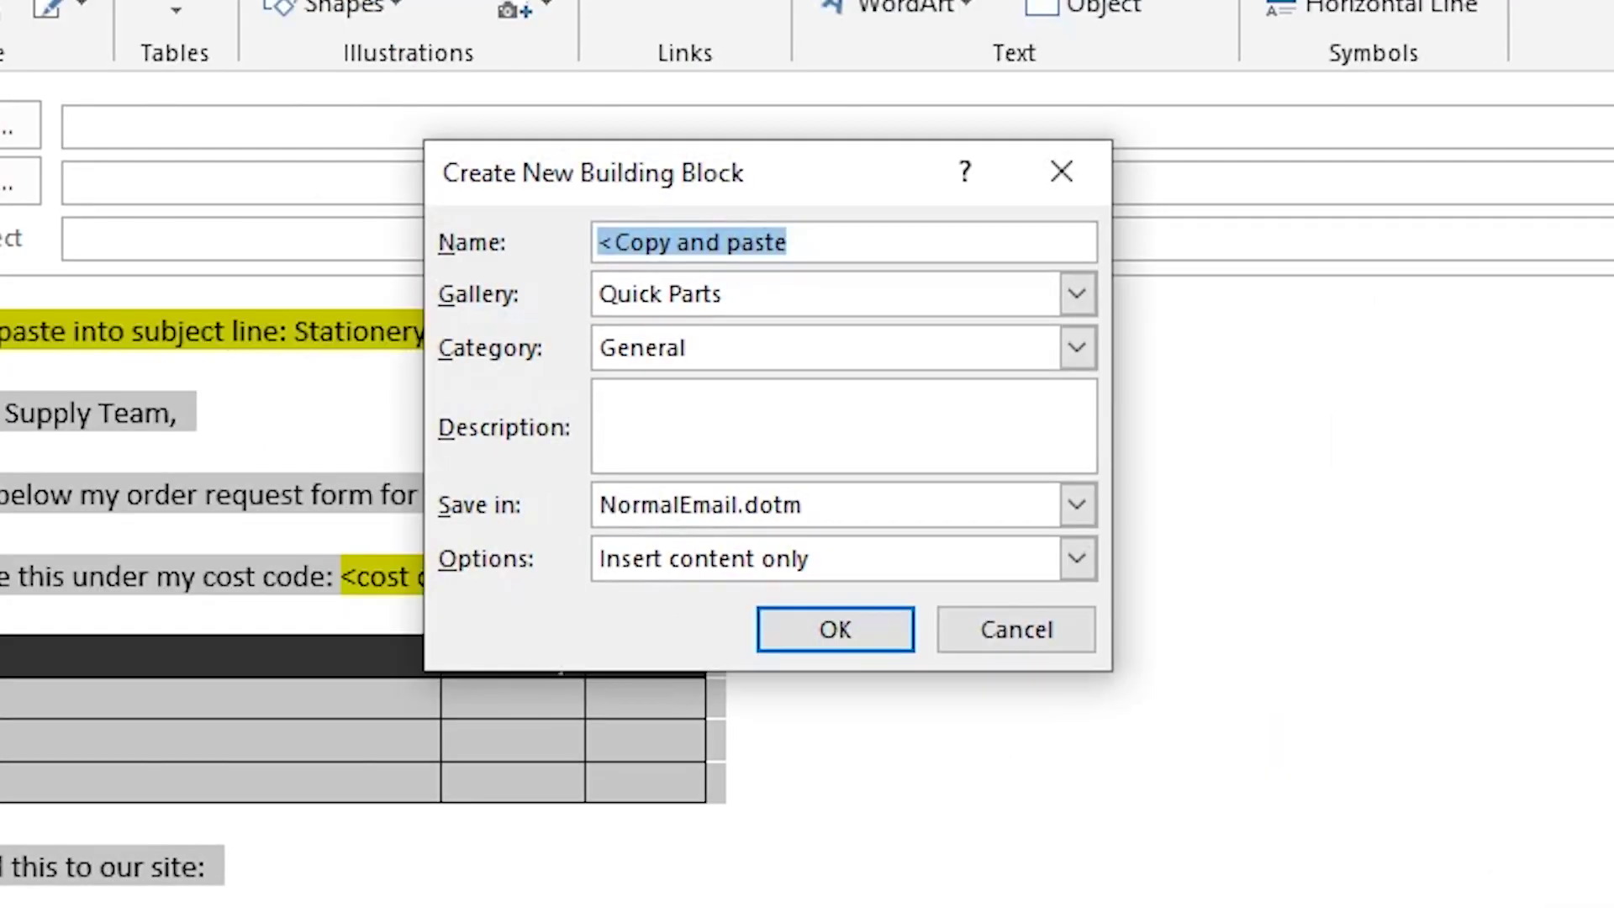
Name the new building block StationeryOrder and keep Quick Parts as its gallery
{"action": "left_click_drag", "start_coordinate": [825, 177], "coordinate": [1196, 400]}
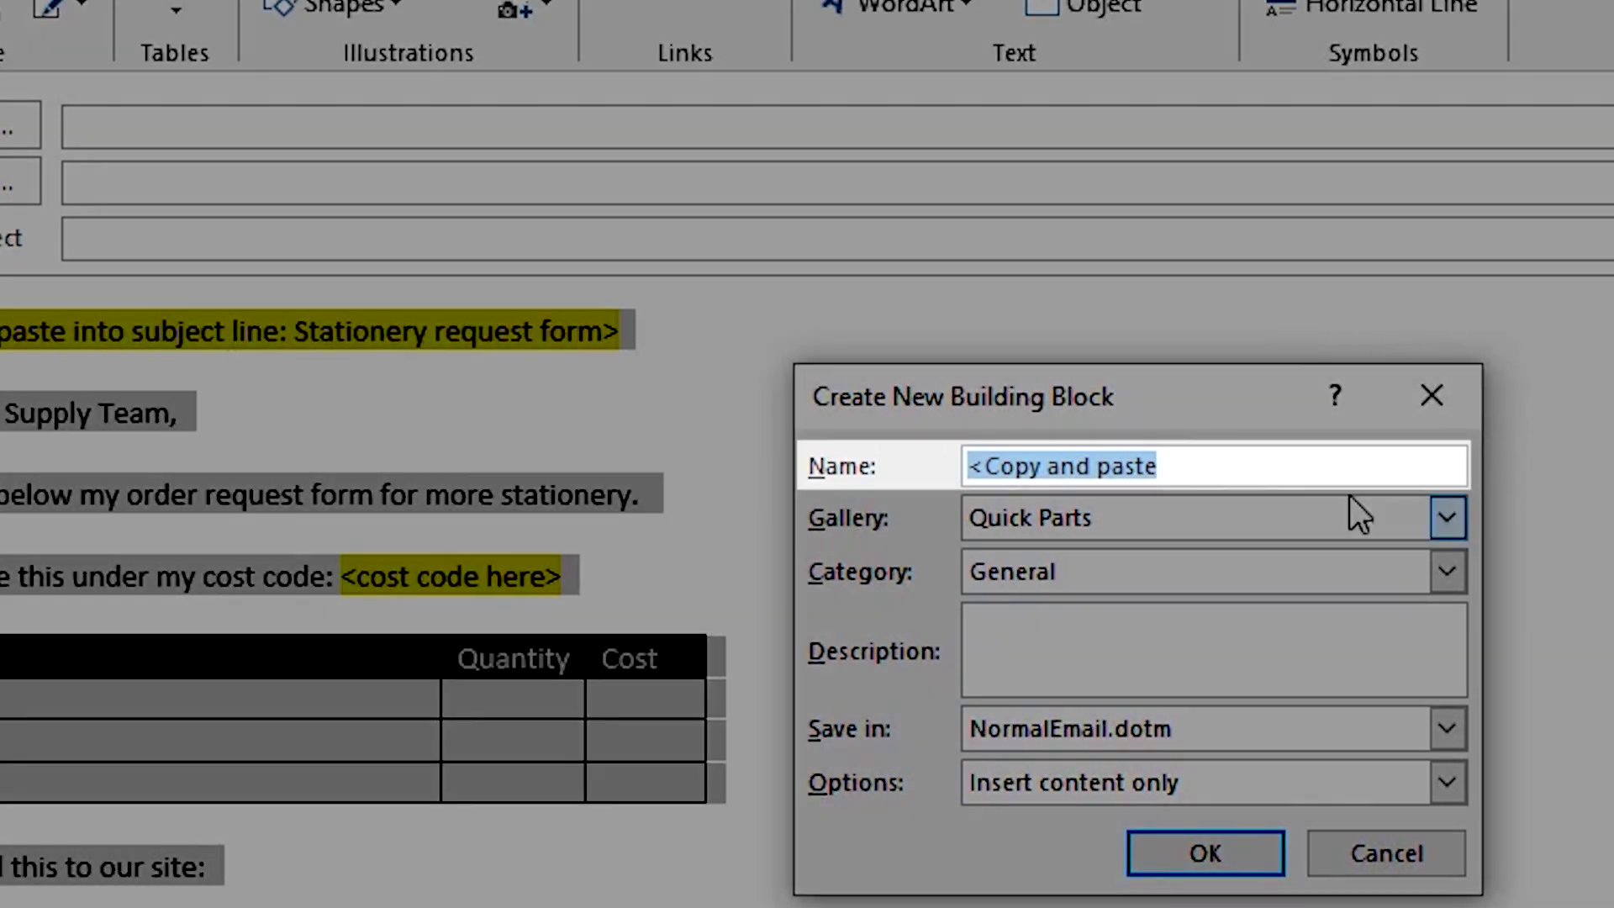
{"action": "key", "text": "BackSpace"}
{"action": "type", "text": "StationeryOrder"}
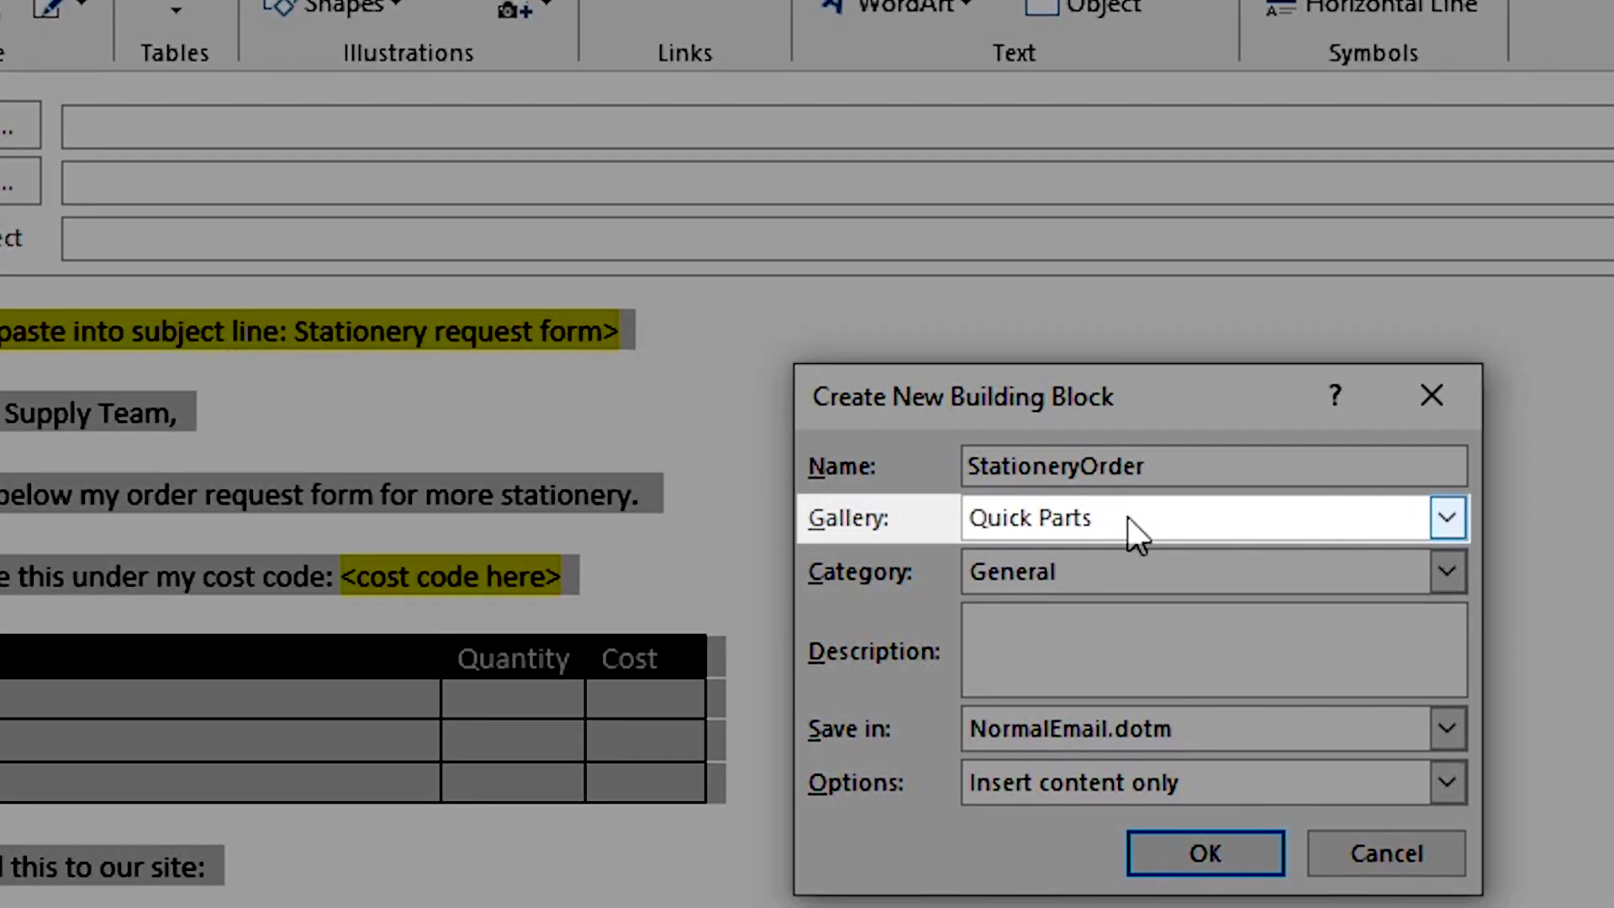
{"action": "left_click", "coordinate": [1128, 519]}
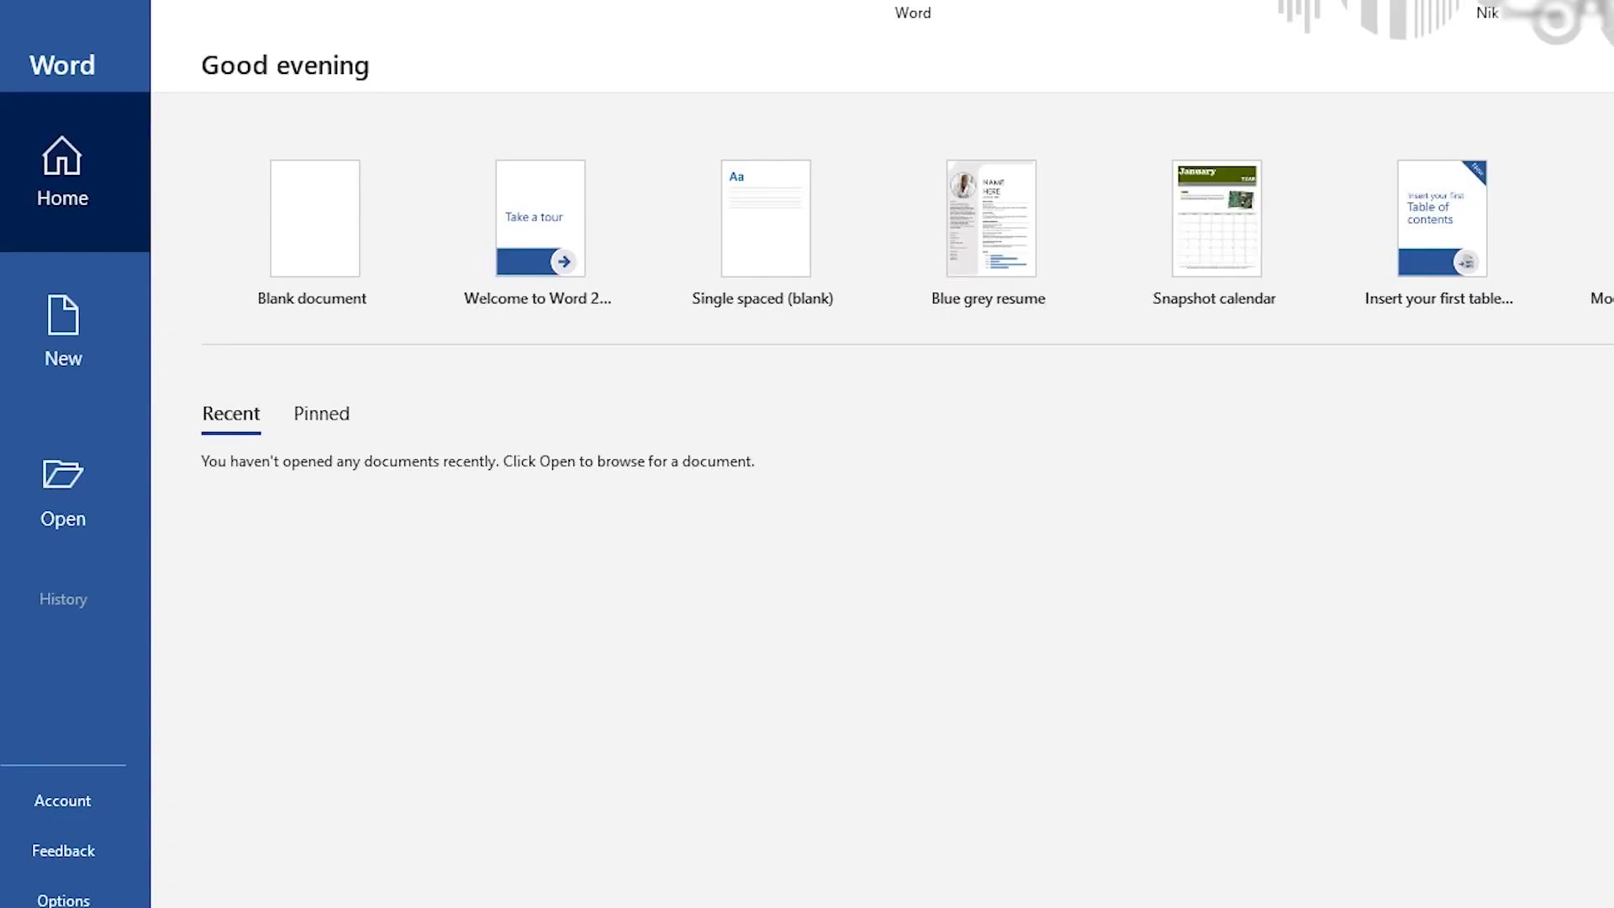
Switch to Word and look through the available templates for new documents
{"action": "left_click", "coordinate": [62, 336]}
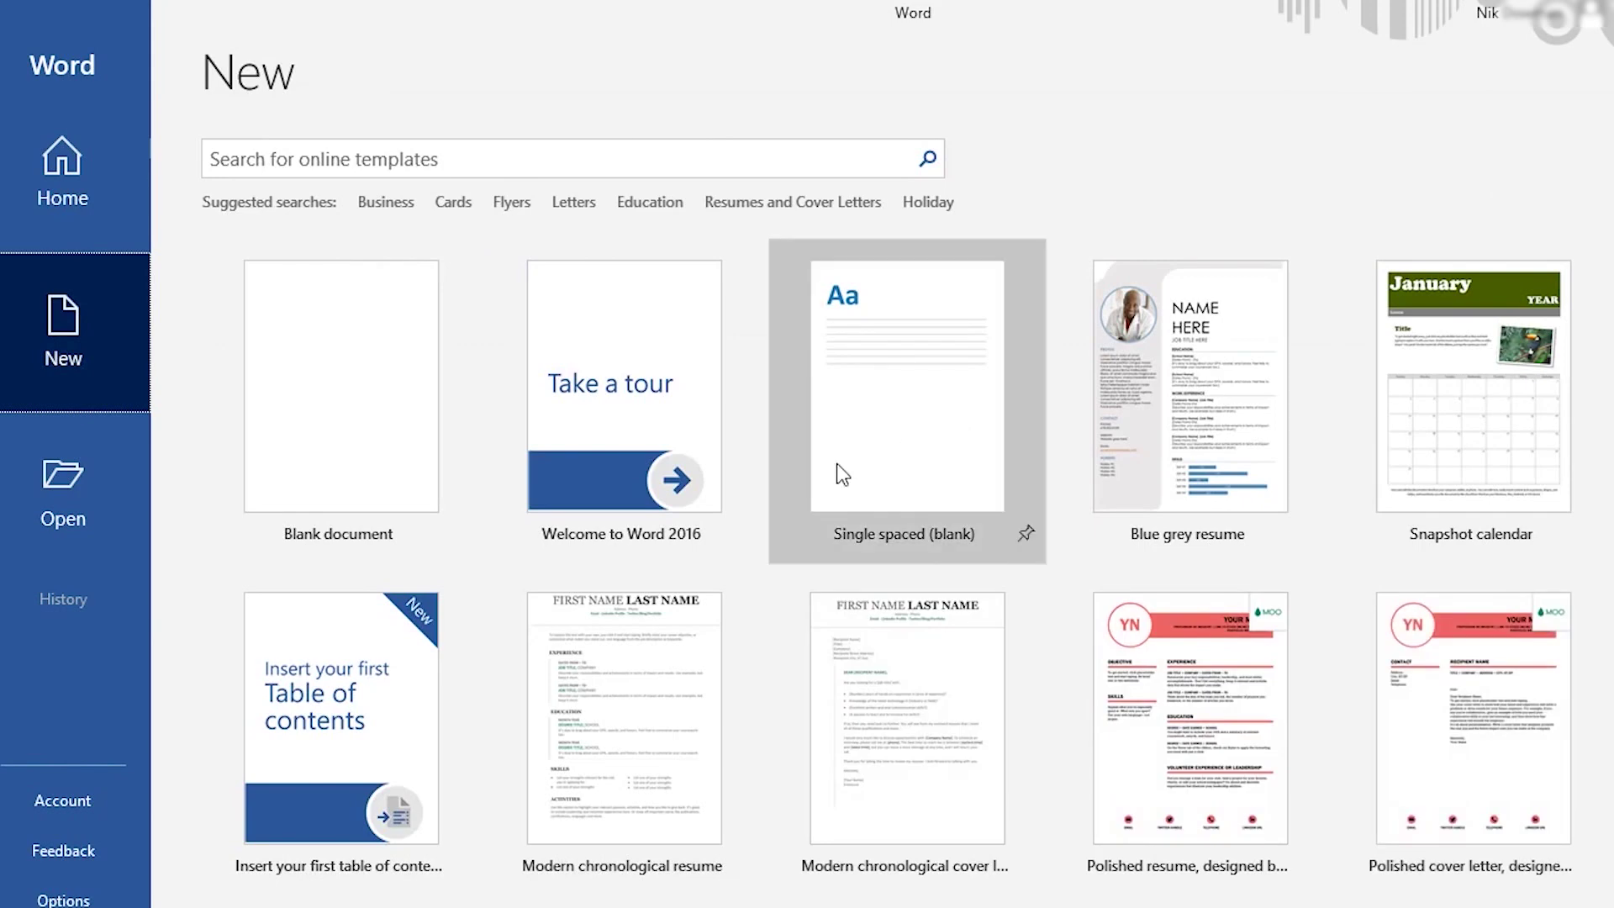
{"action": "scroll", "coordinate": [783, 469], "scroll_direction": "down", "scroll_amount": 10}
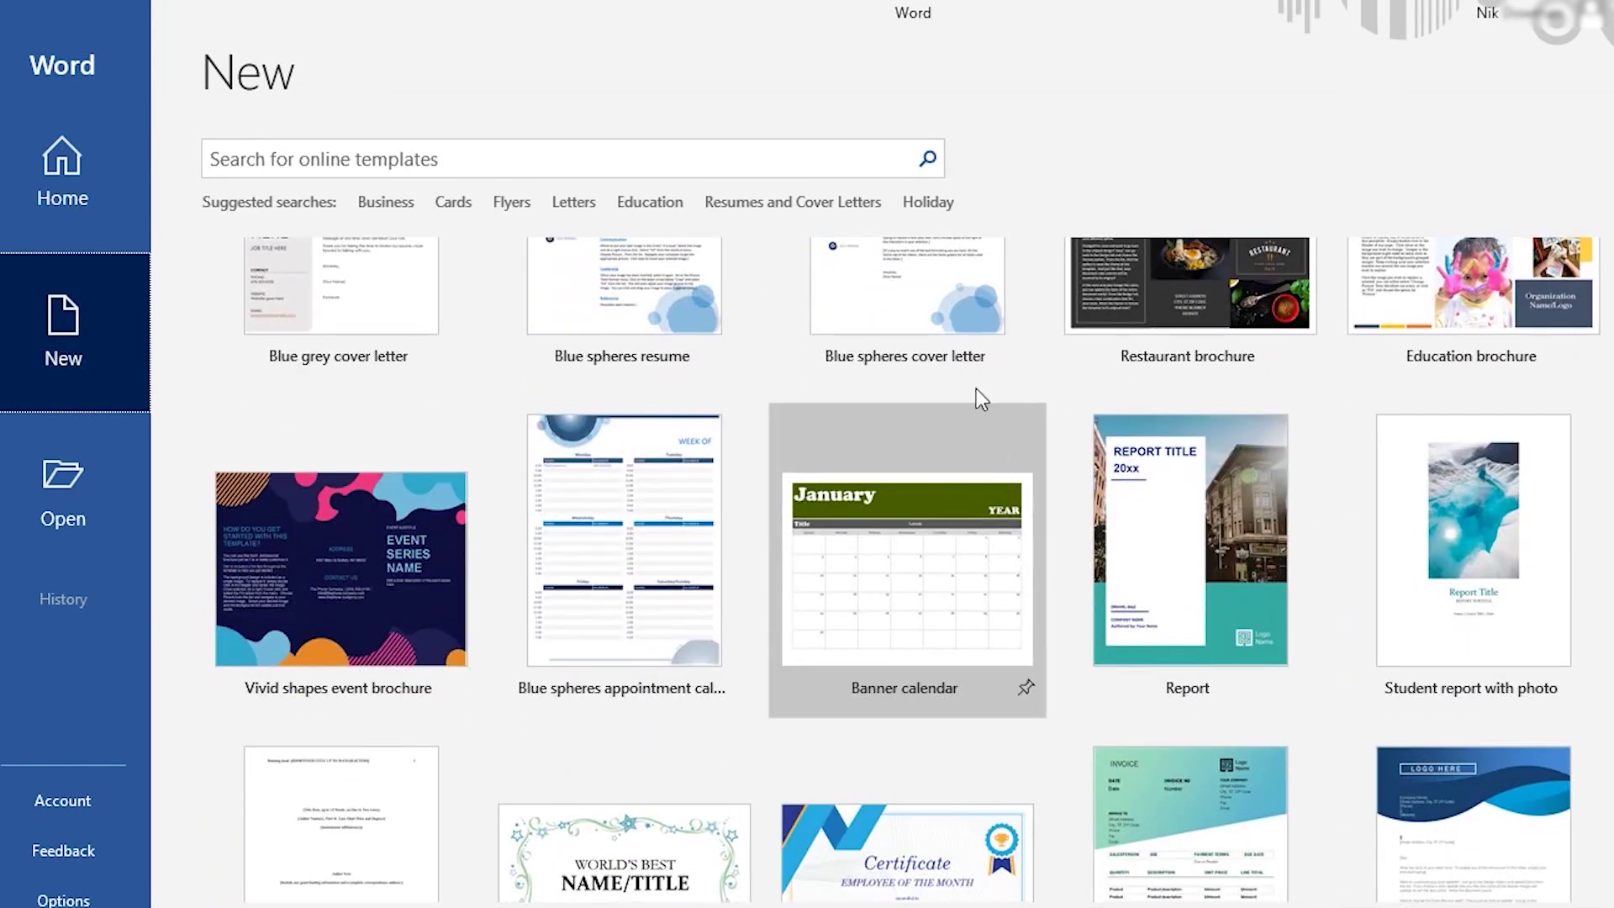
{"action": "scroll", "coordinate": [519, 371], "scroll_direction": "up", "scroll_amount": 10}
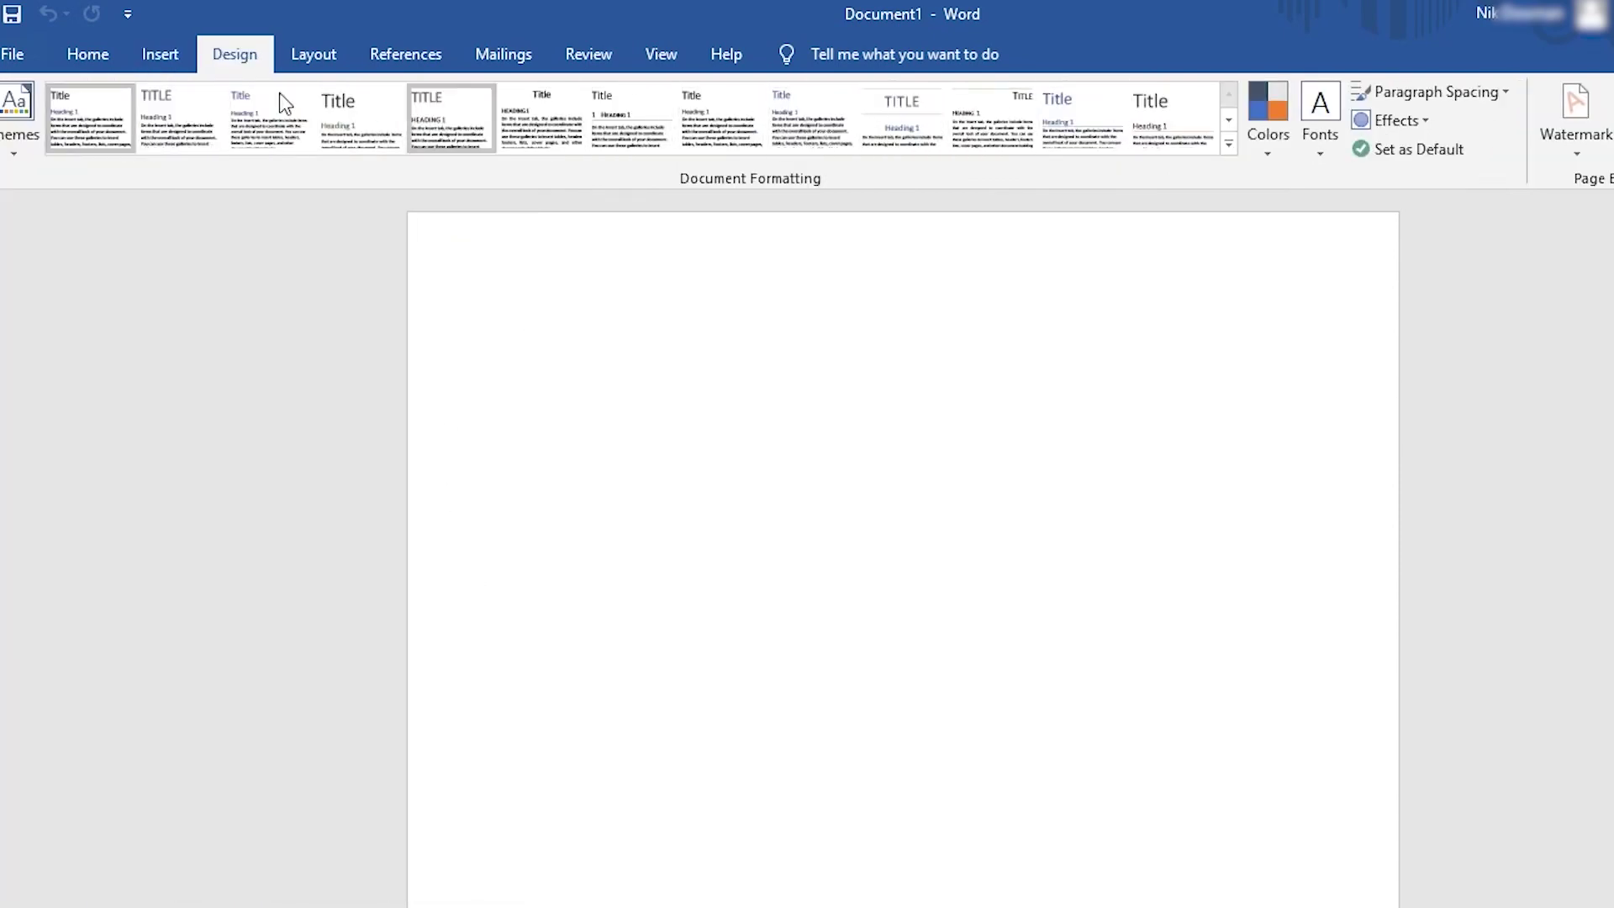
Examine the built-in page number choices for the top, bottom and margins of the blank document
{"action": "left_click", "coordinate": [159, 54]}
{"action": "left_click", "coordinate": [1270, 152]}
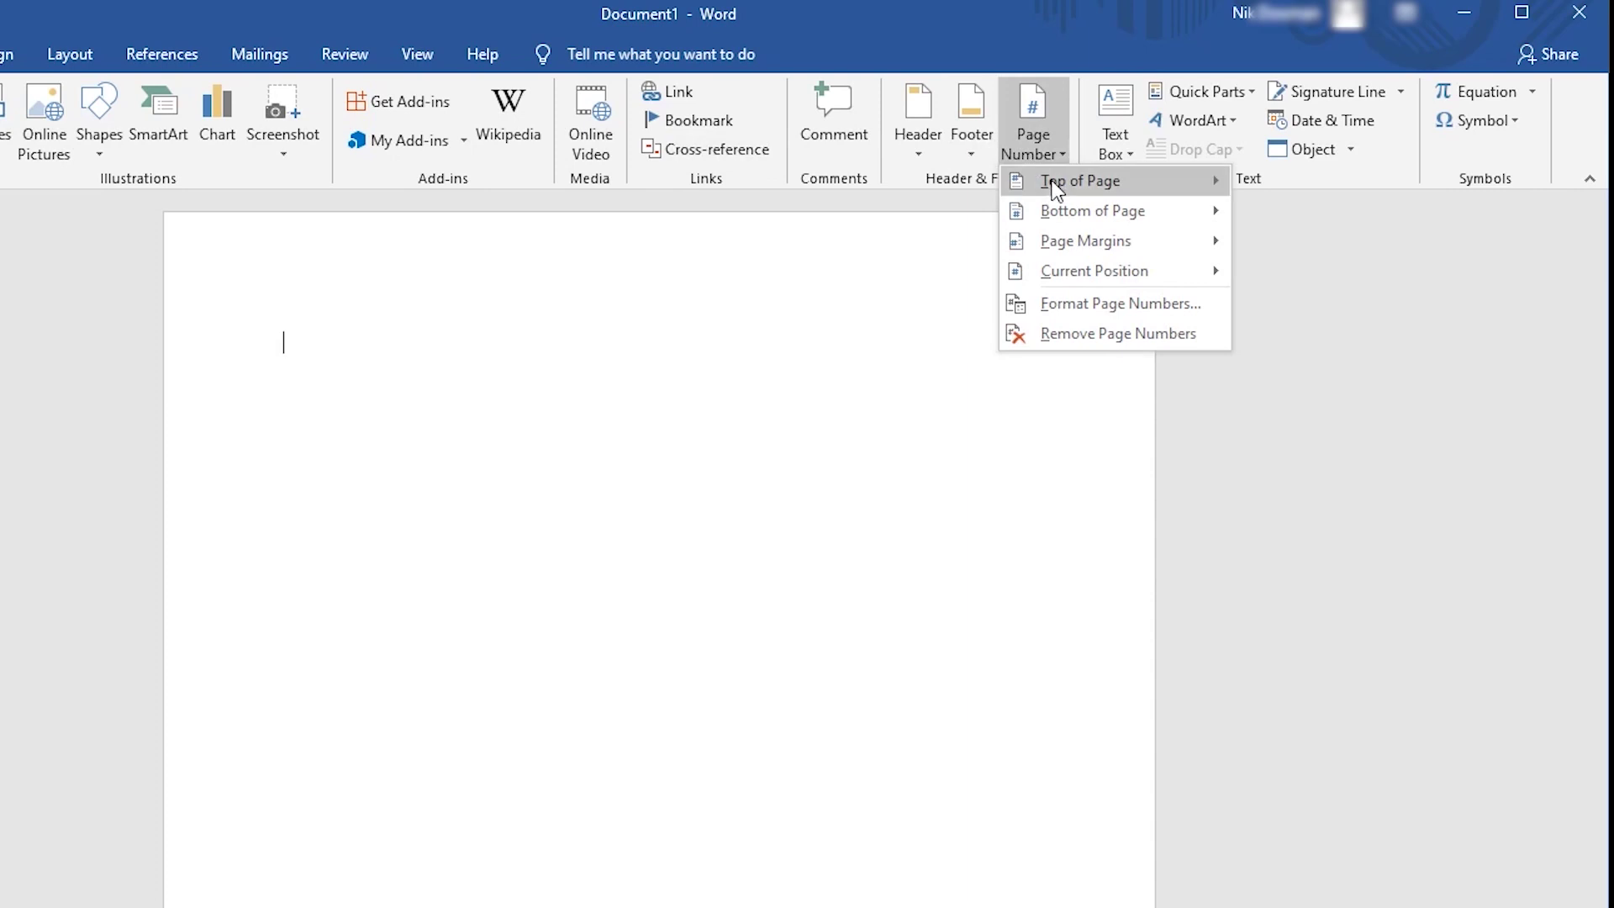
{"action": "mouse_move", "coordinate": [1299, 187]}
{"action": "mouse_move", "coordinate": [1081, 210]}
{"action": "mouse_move", "coordinate": [1080, 240]}
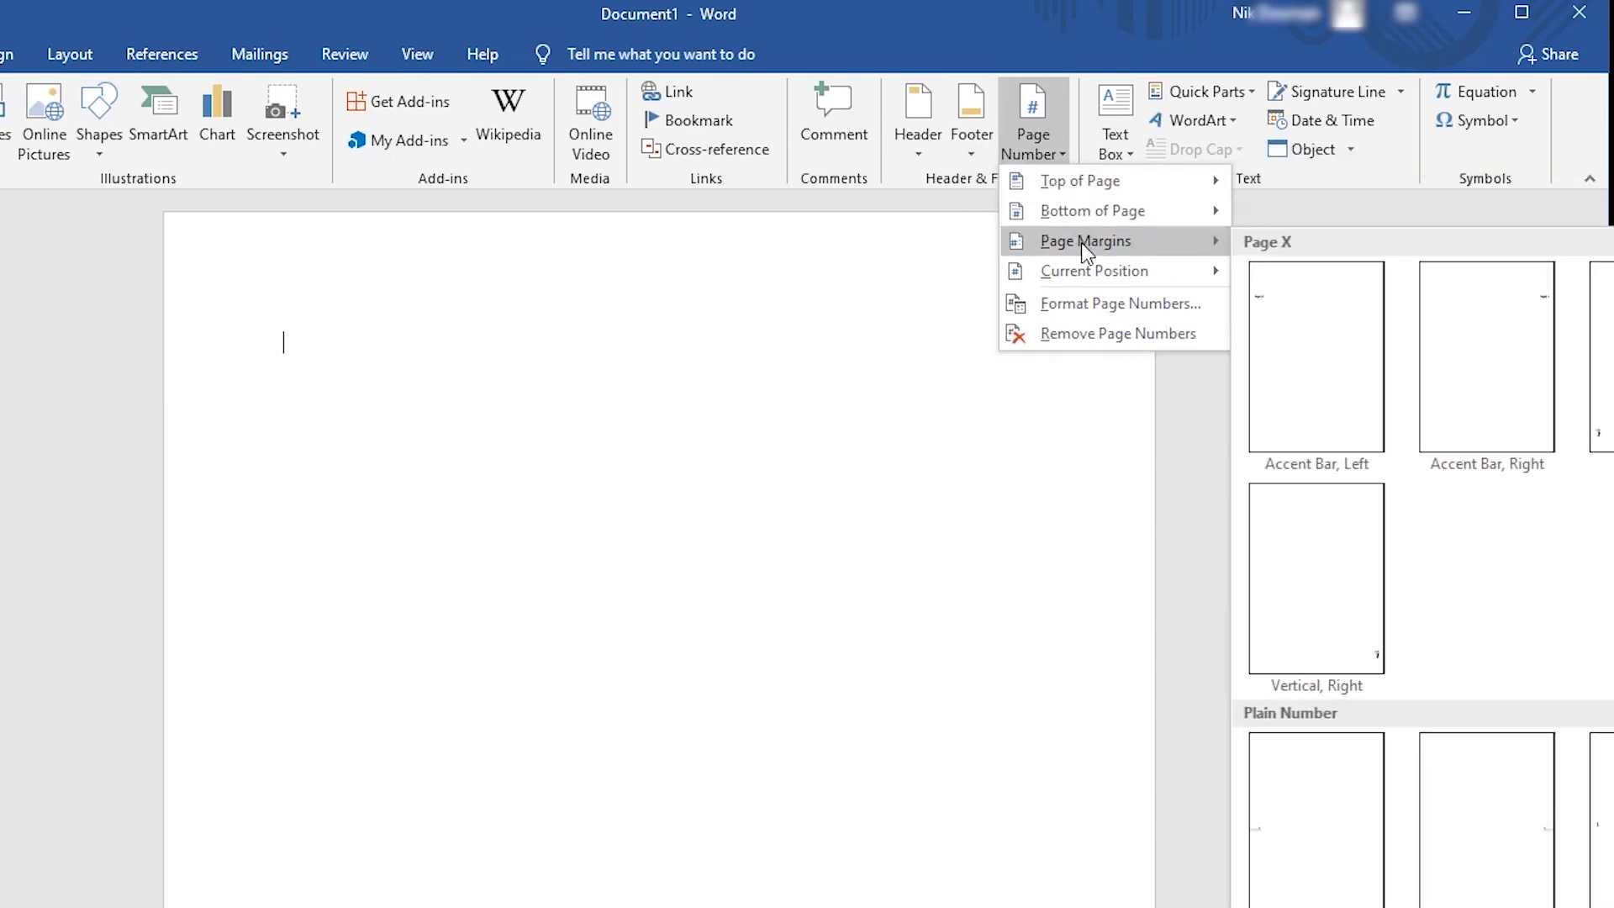
{"action": "left_click", "coordinate": [809, 378]}
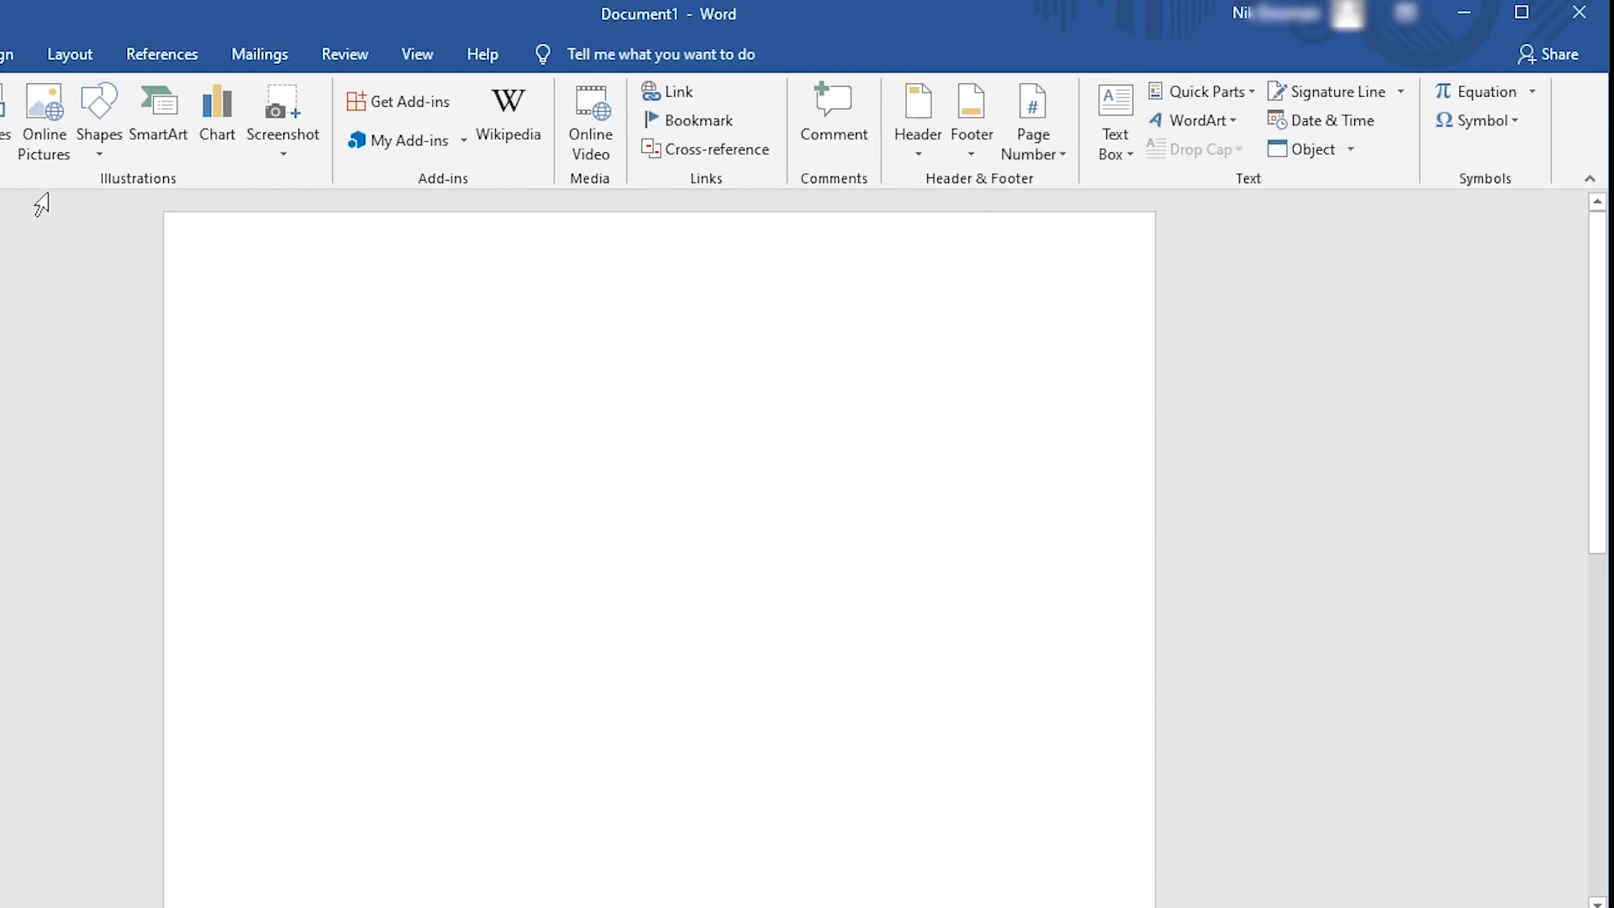
Open the Building Blocks Organizer and preview the built-in cover pages one after another, starting from Ion (Light)
{"action": "left_click", "coordinate": [1201, 91]}
{"action": "left_click", "coordinate": [1253, 209]}
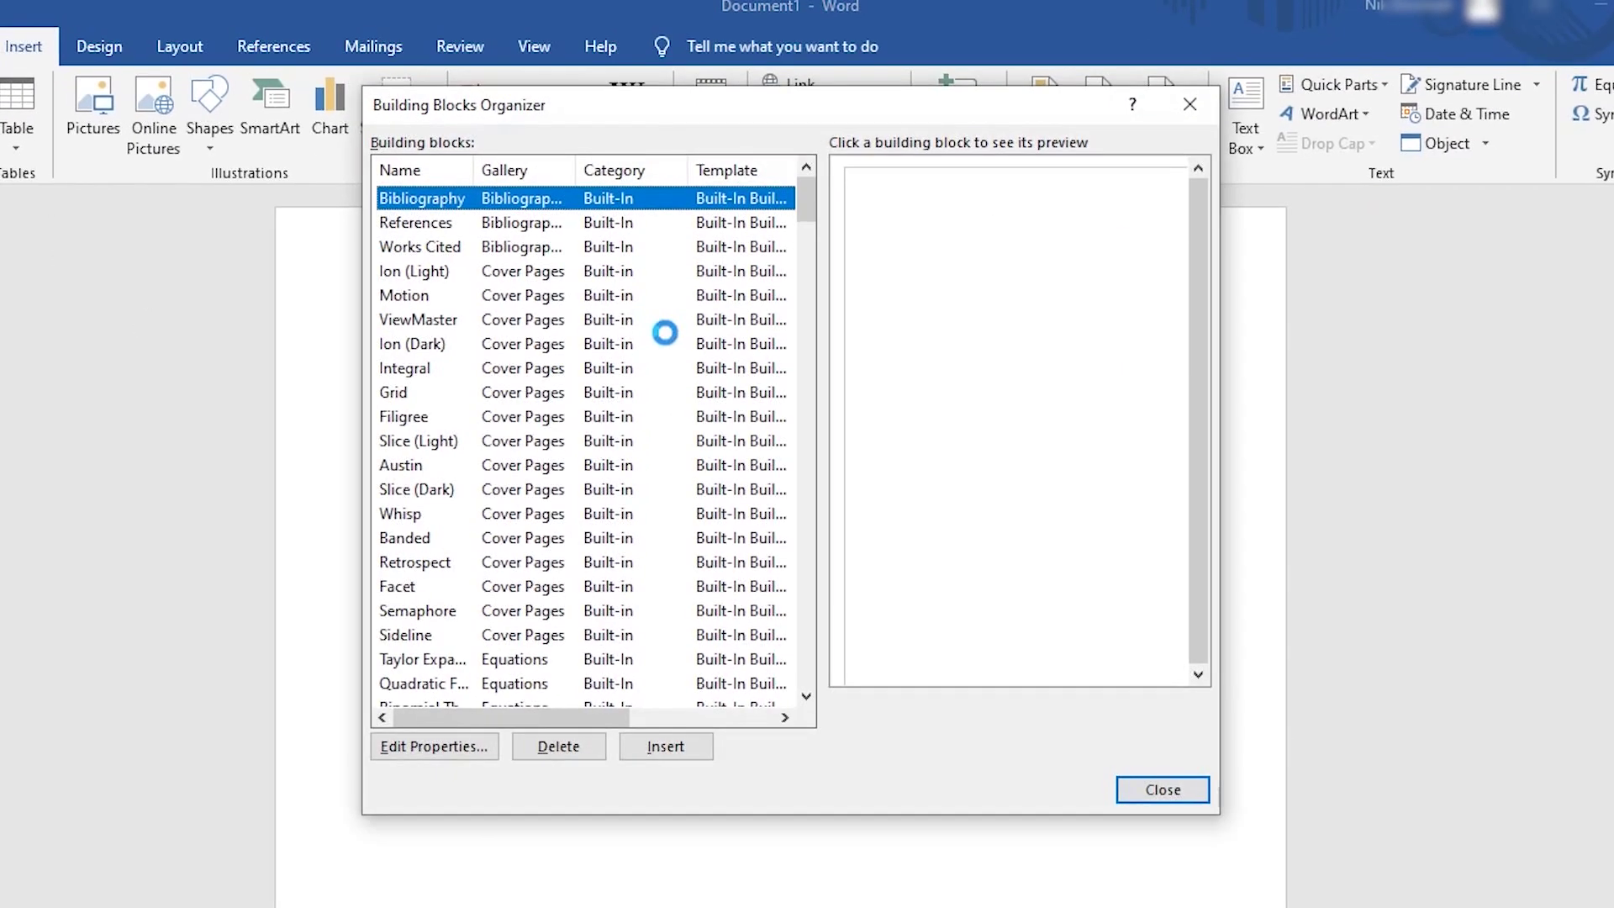
{"action": "left_click", "coordinate": [514, 269]}
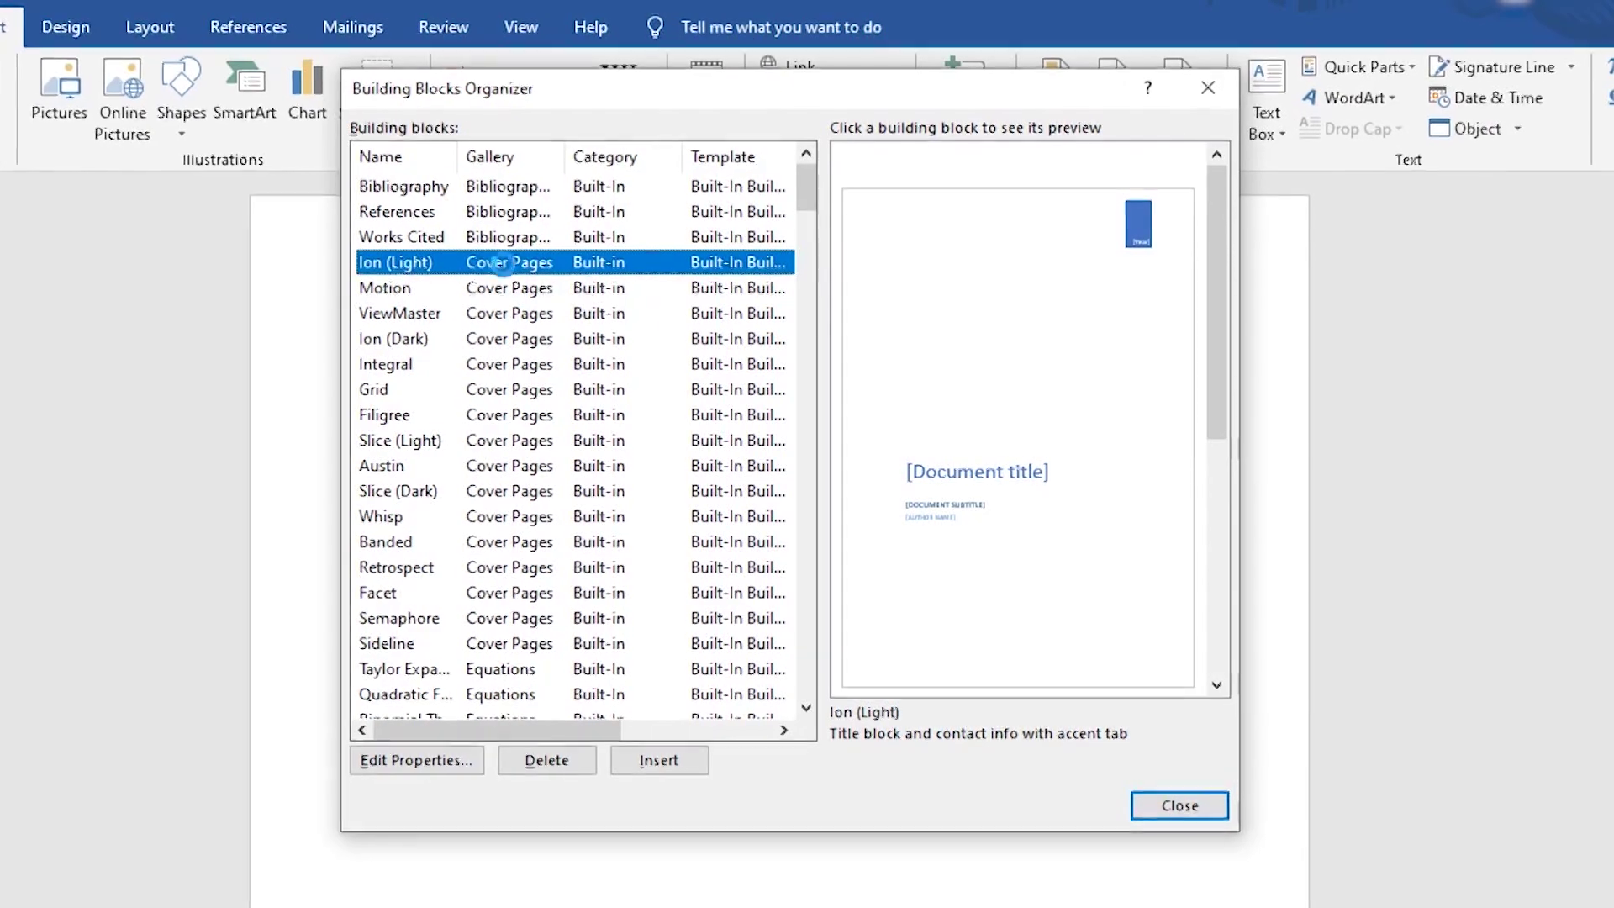
{"action": "key", "text": "Down"}
{"action": "key", "text": "Down"}
{"action": "key", "text": "Down"}
{"action": "key", "text": "Down"}
{"action": "key", "text": "Down"}
{"action": "key", "text": "Down"}
{"action": "key", "text": "Down"}
{"action": "key", "text": "Down"}
{"action": "key", "text": "Down"}
{"action": "key", "text": "Down"}
{"action": "key", "text": "Down"}
{"action": "key", "text": "Down"}
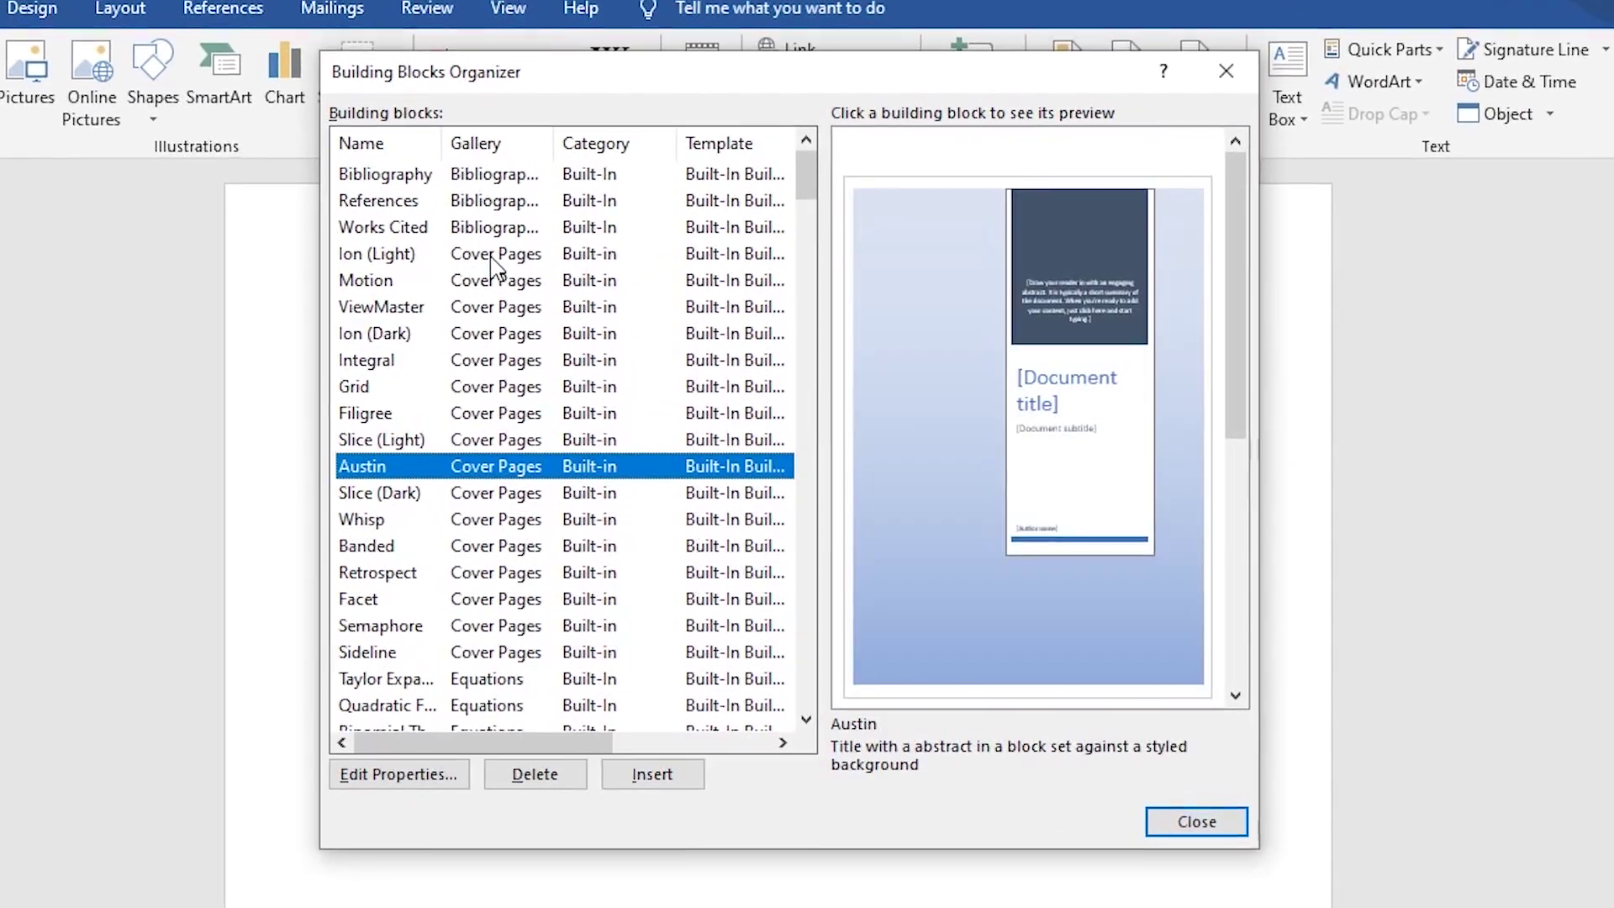
{"action": "key", "text": "Down"}
{"action": "key", "text": "Down"}
{"action": "key", "text": "Down"}
{"action": "key", "text": "Down"}
{"action": "key", "text": "Down"}
{"action": "key", "text": "Down"}
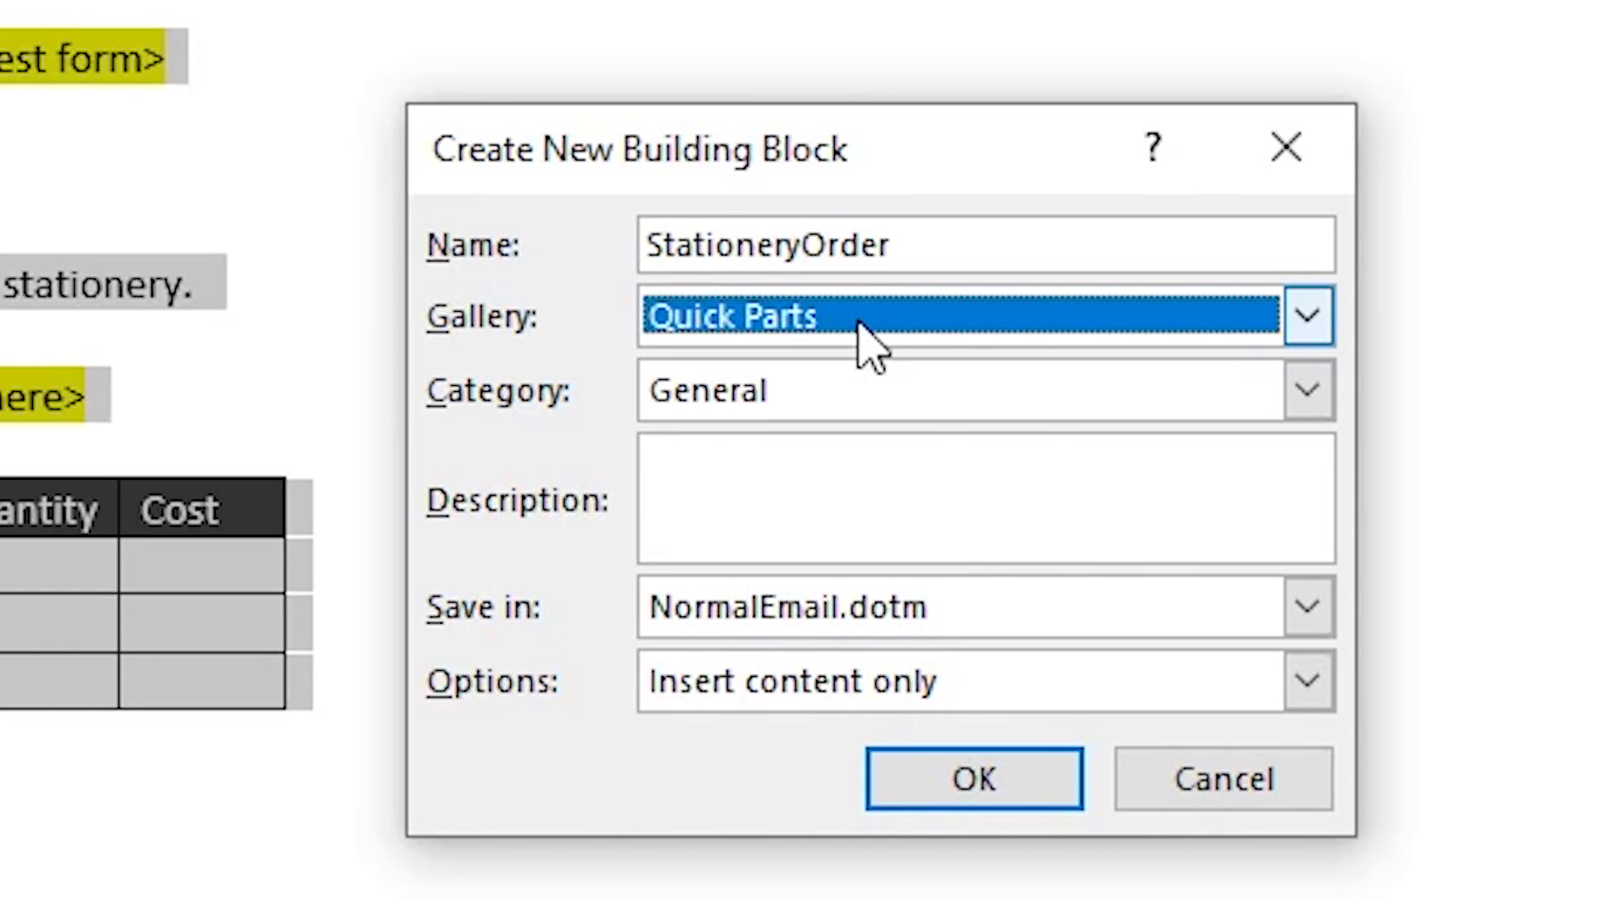
Back in the StationeryOrder building block, create a new category named Office Admin and assign it
{"action": "left_click", "coordinate": [851, 392]}
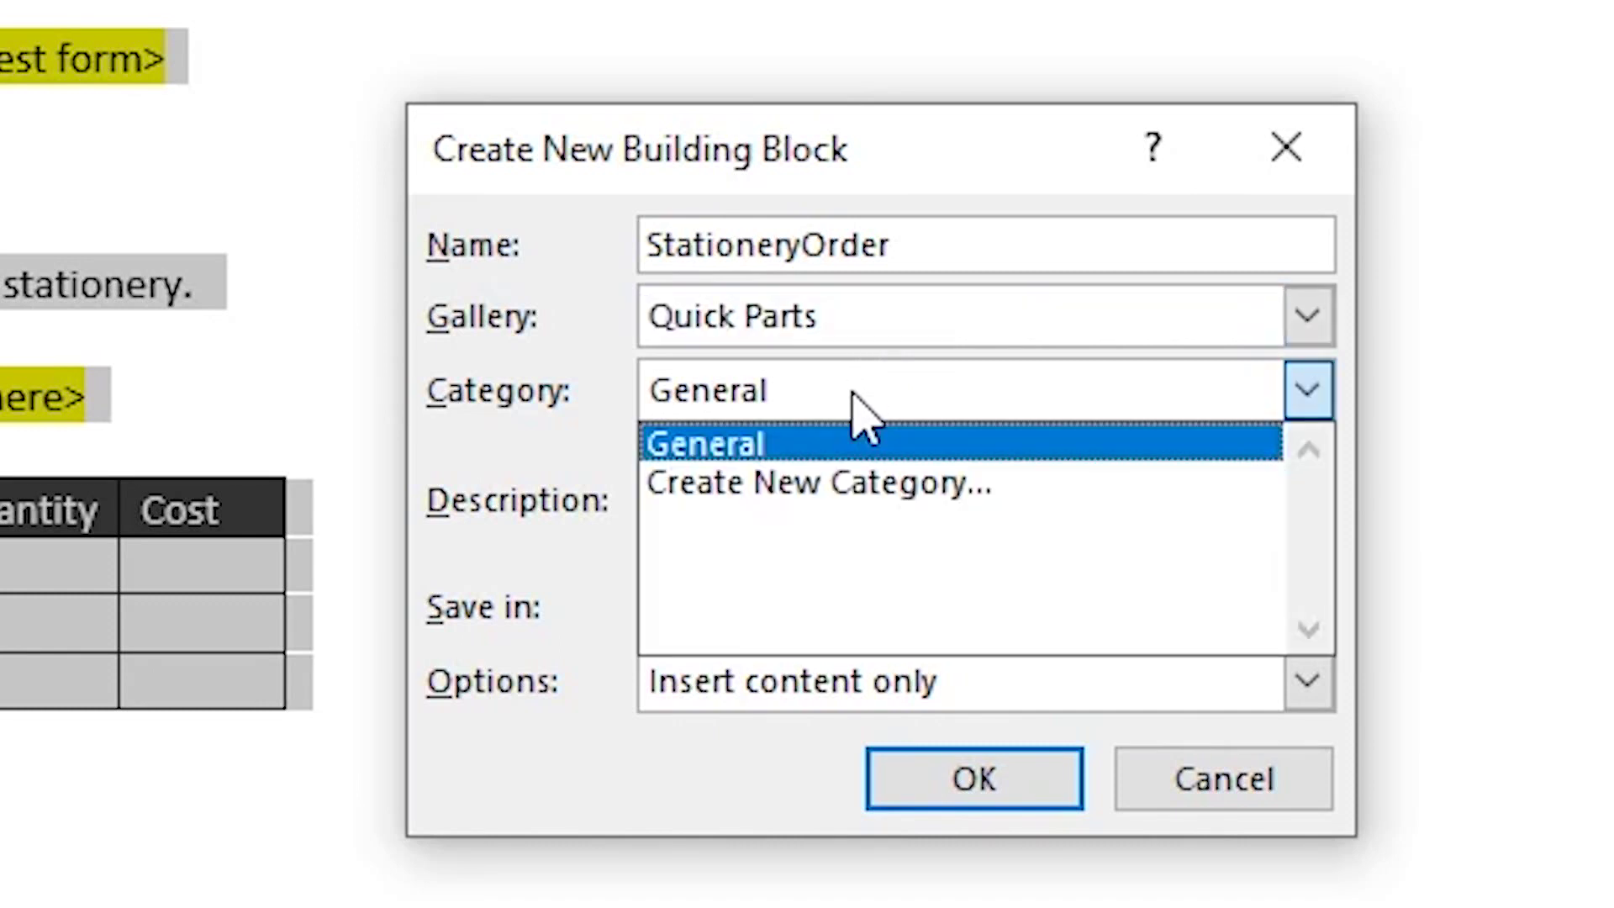
{"action": "left_click", "coordinate": [828, 503]}
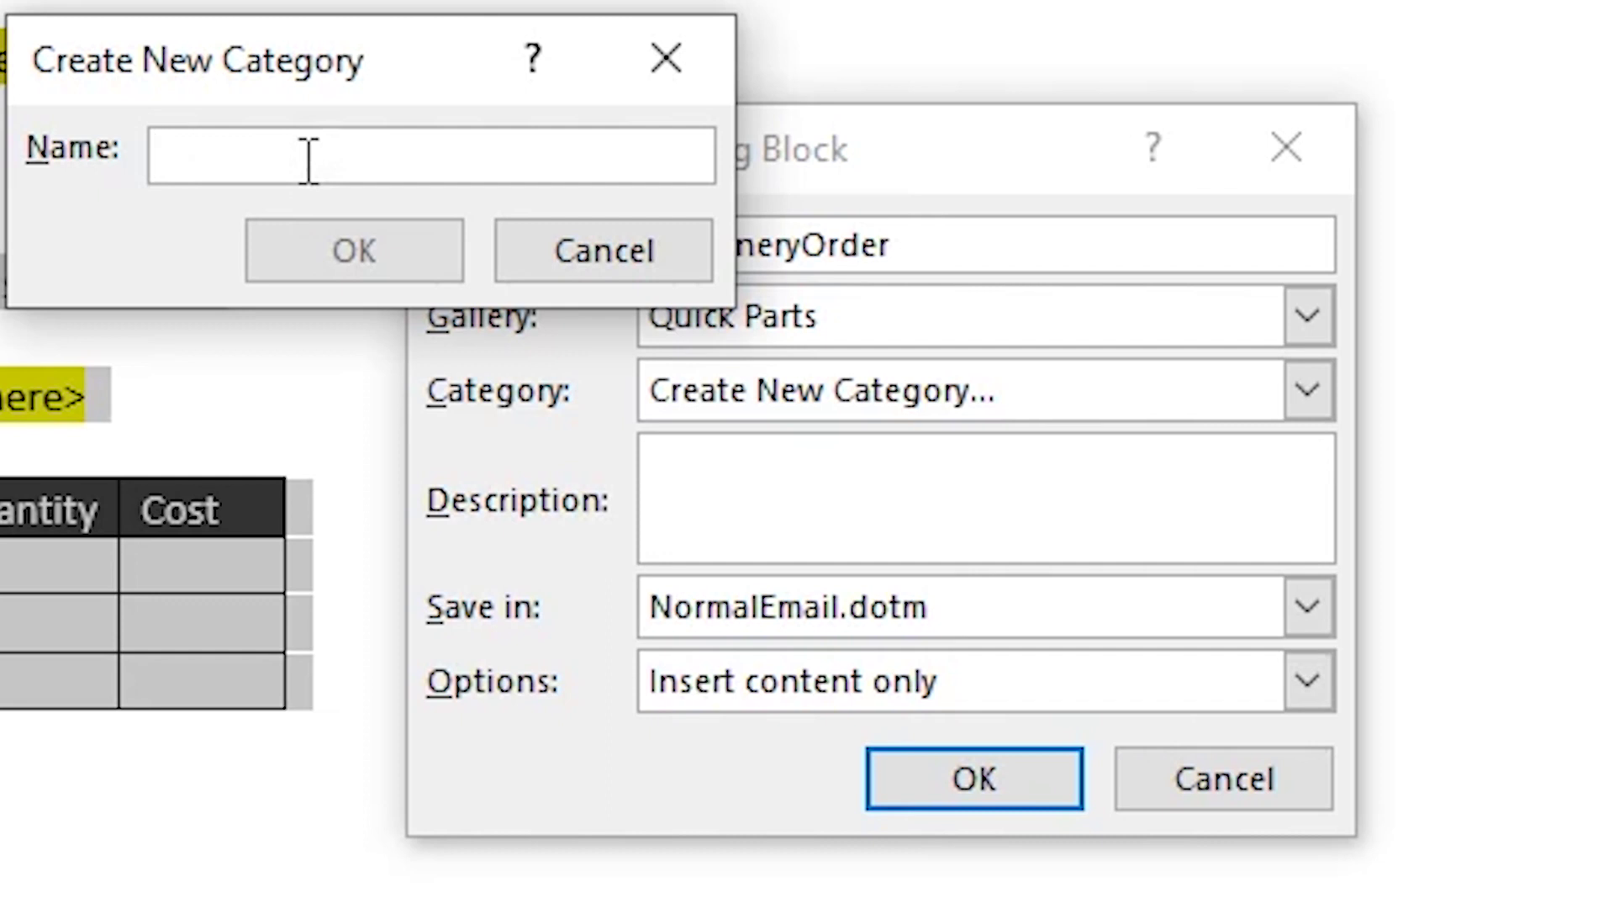
{"action": "type", "text": "Office Adm"}
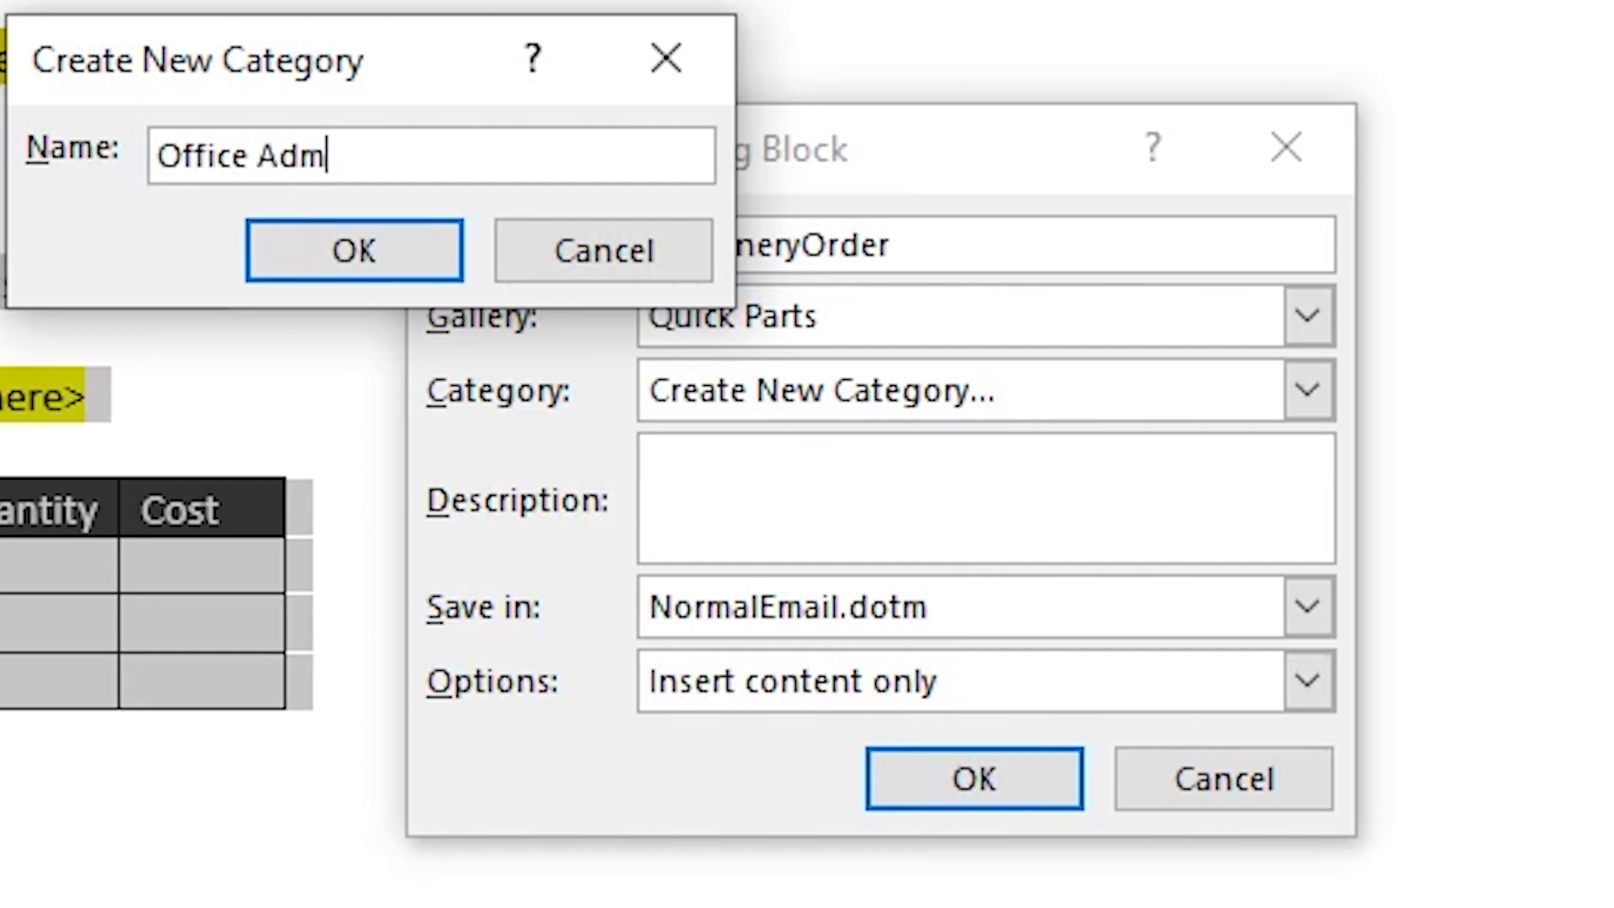
{"action": "type", "text": "in"}
{"action": "key", "text": "Return"}
{"action": "left_click", "coordinate": [1019, 389]}
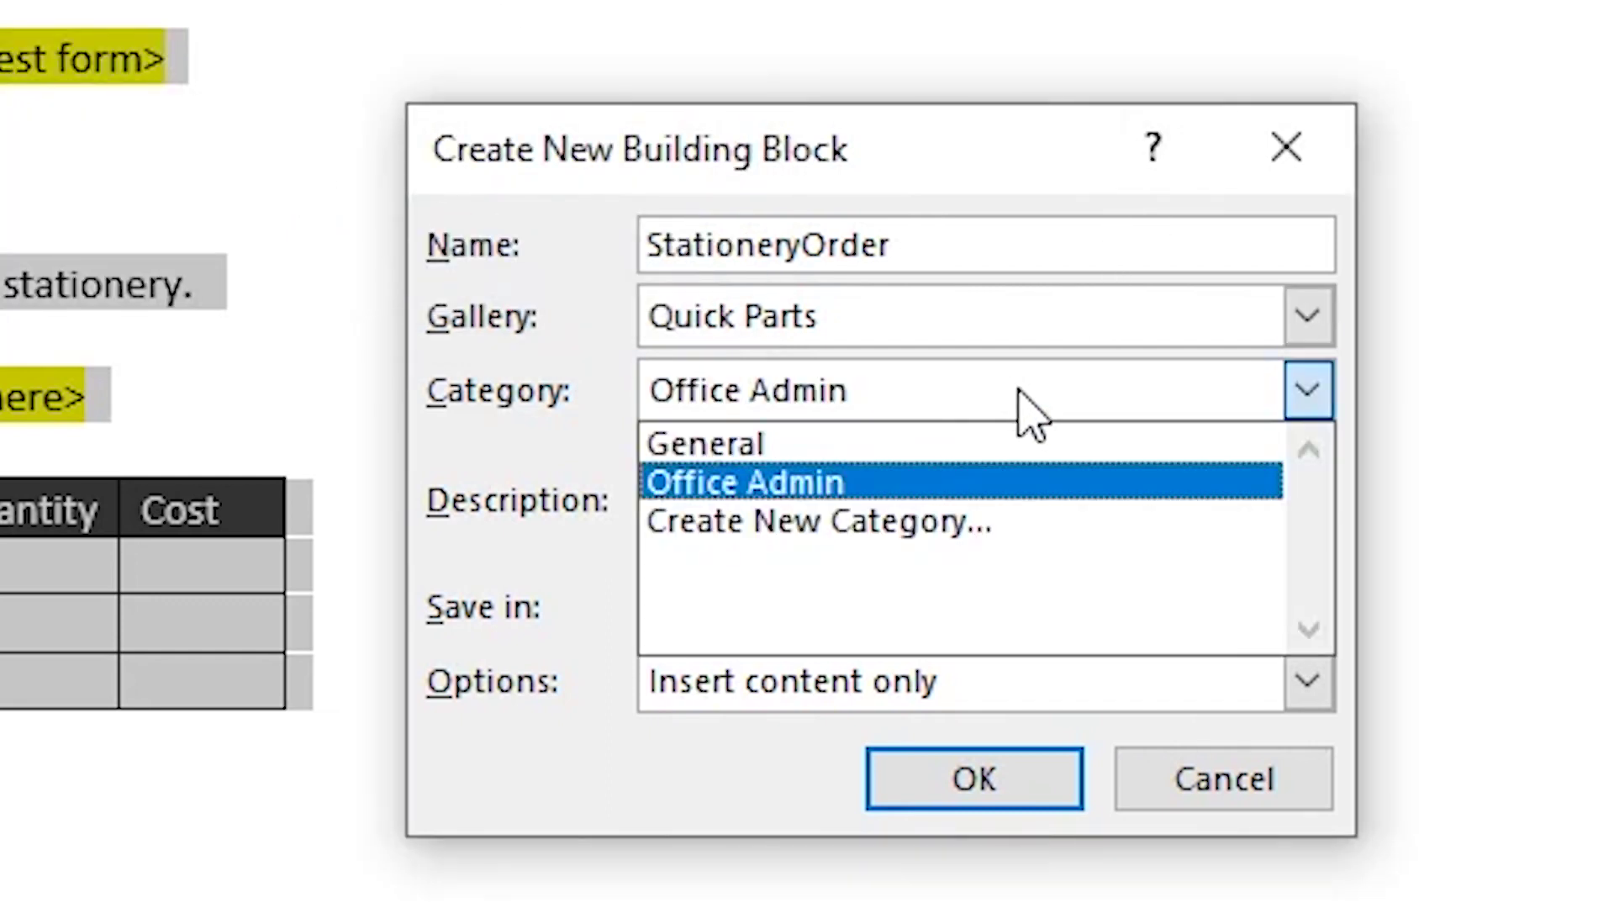
{"action": "left_click", "coordinate": [865, 483]}
Describe the building block as "This is for ordering things. Like pens. and other things."
{"action": "left_click", "coordinate": [983, 488]}
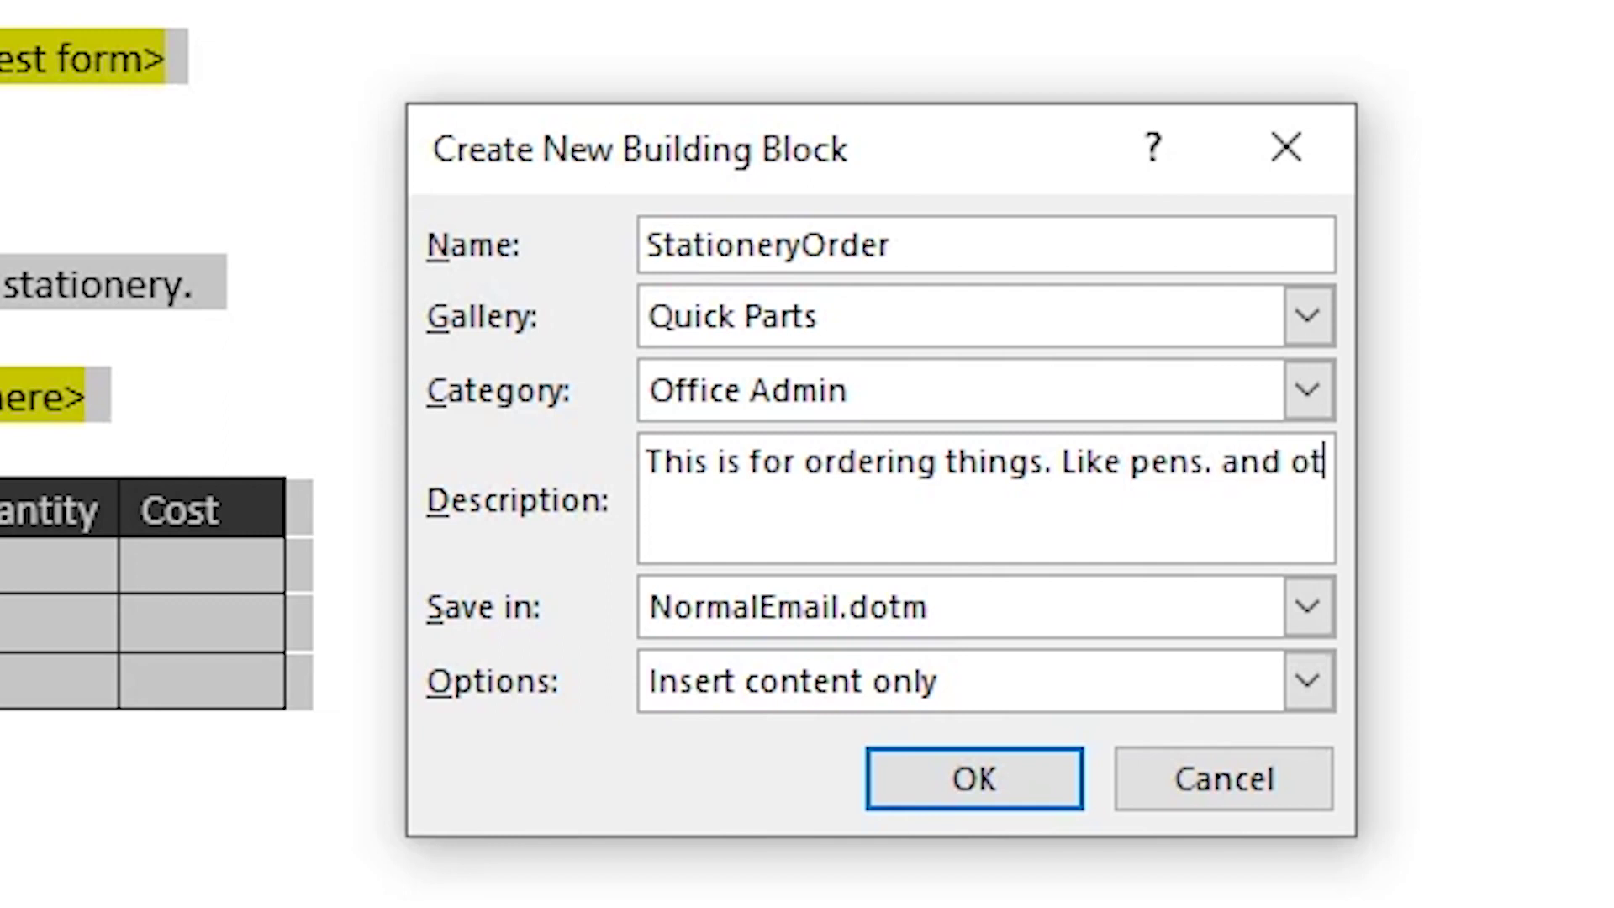
{"action": "type", "text": "her things."}
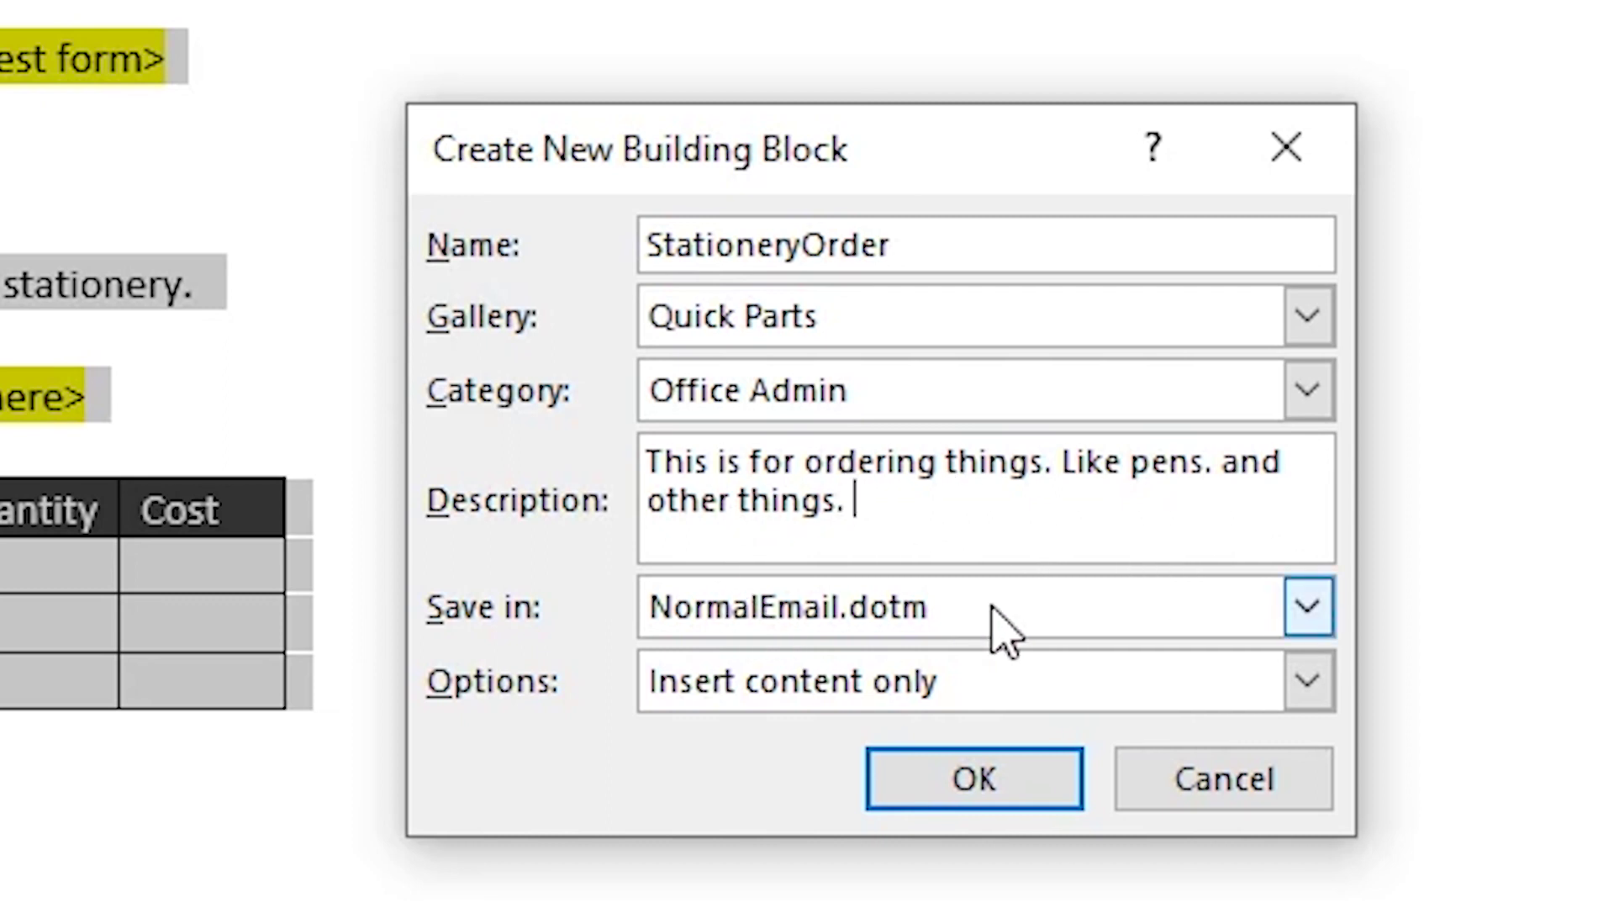
Check the available save locations for the StationeryOrder building block, keeping NormalEmail.dotm
{"action": "left_click", "coordinate": [1301, 618]}
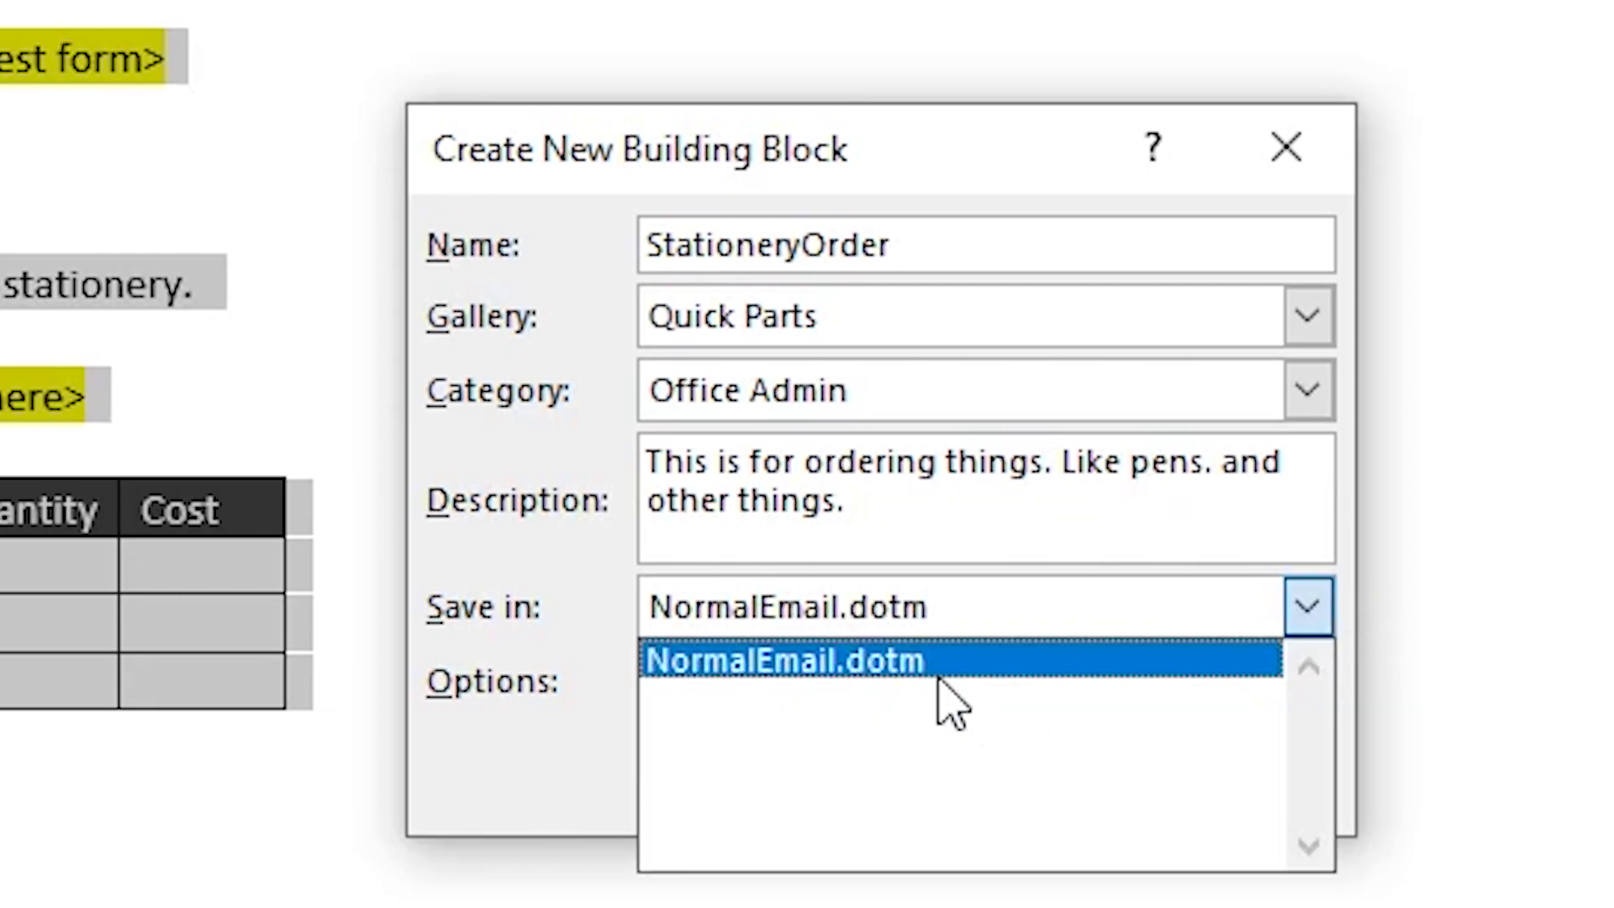
{"action": "left_click", "coordinate": [1323, 613]}
{"action": "left_click", "coordinate": [1124, 547]}
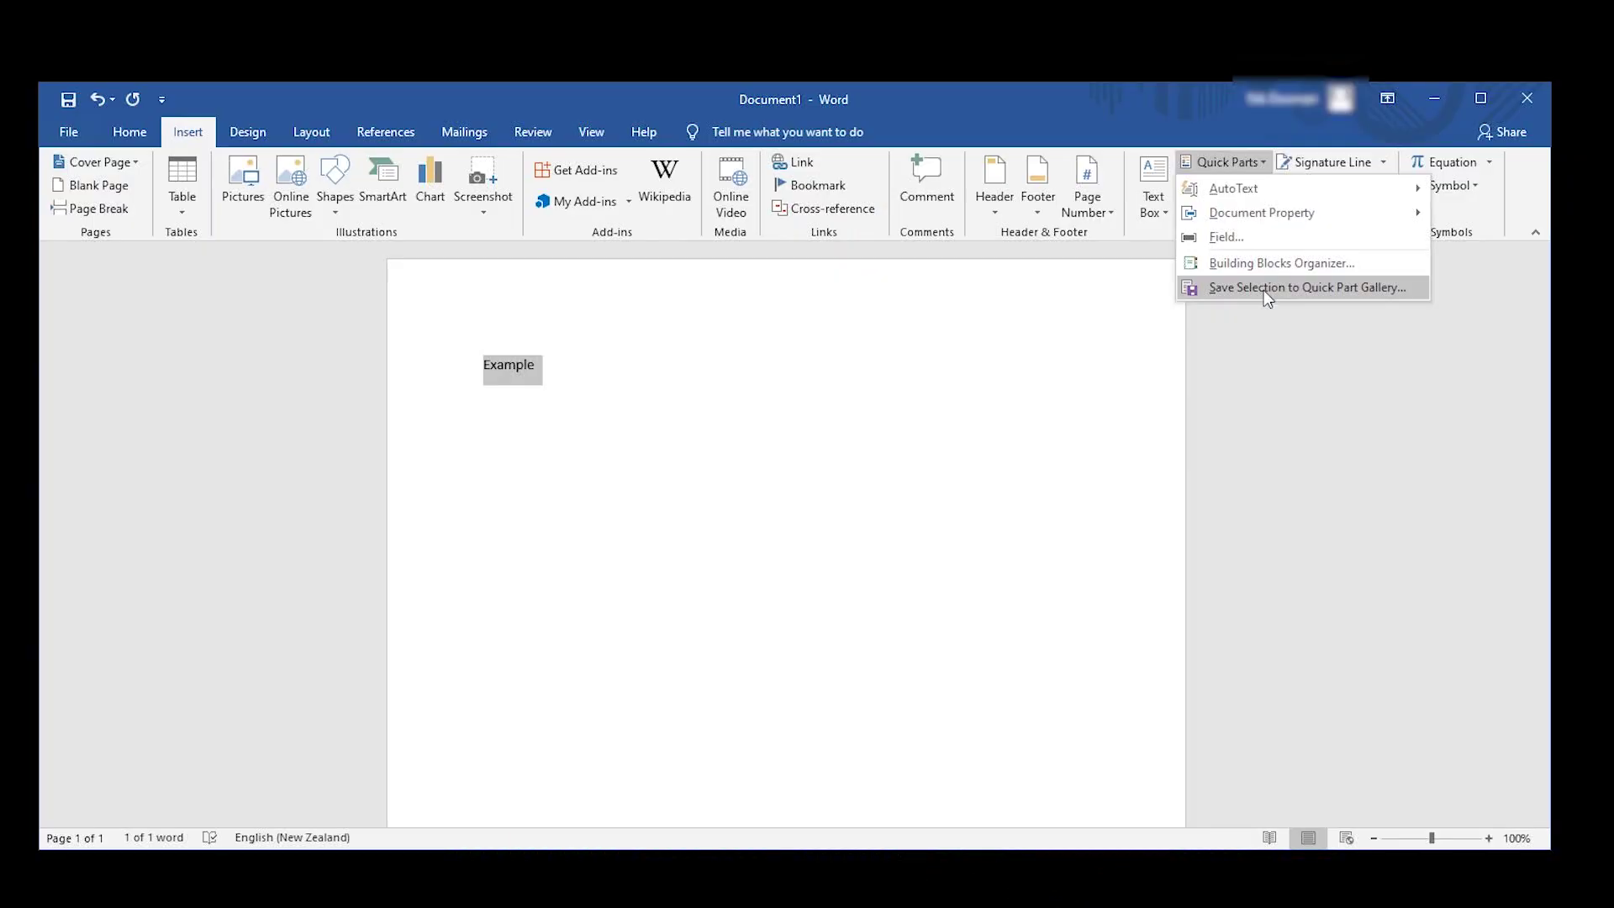
Switch to the Word document and try setting Normal.dotm as the save location for a Quick Part made from the selected word "Example"
{"action": "left_click", "coordinate": [1265, 286]}
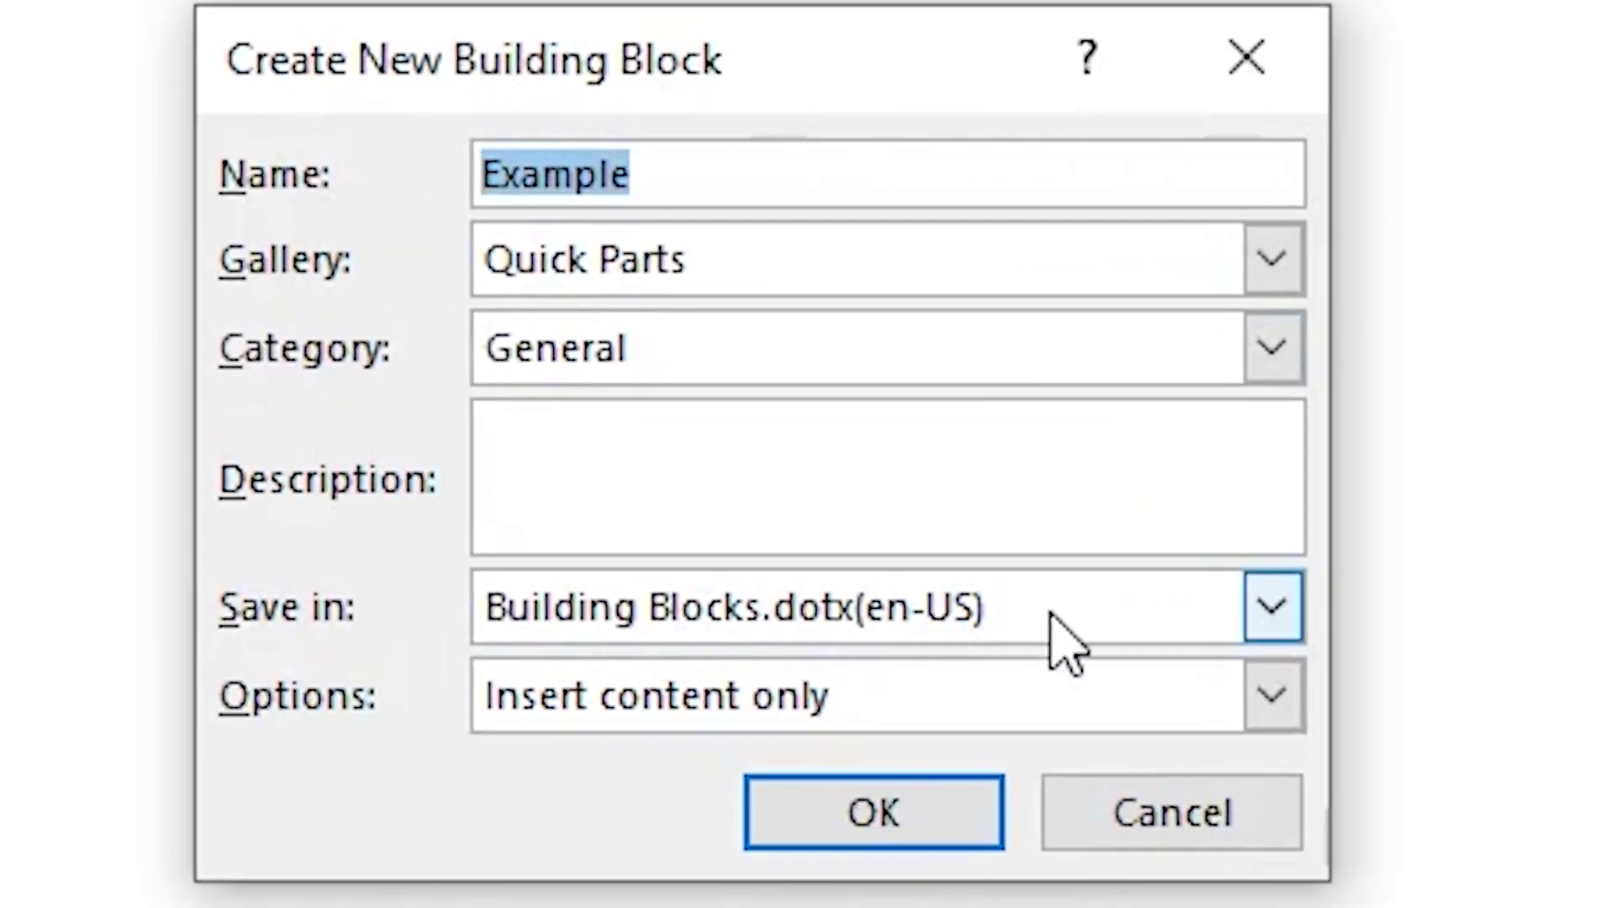
{"action": "left_click", "coordinate": [1273, 607]}
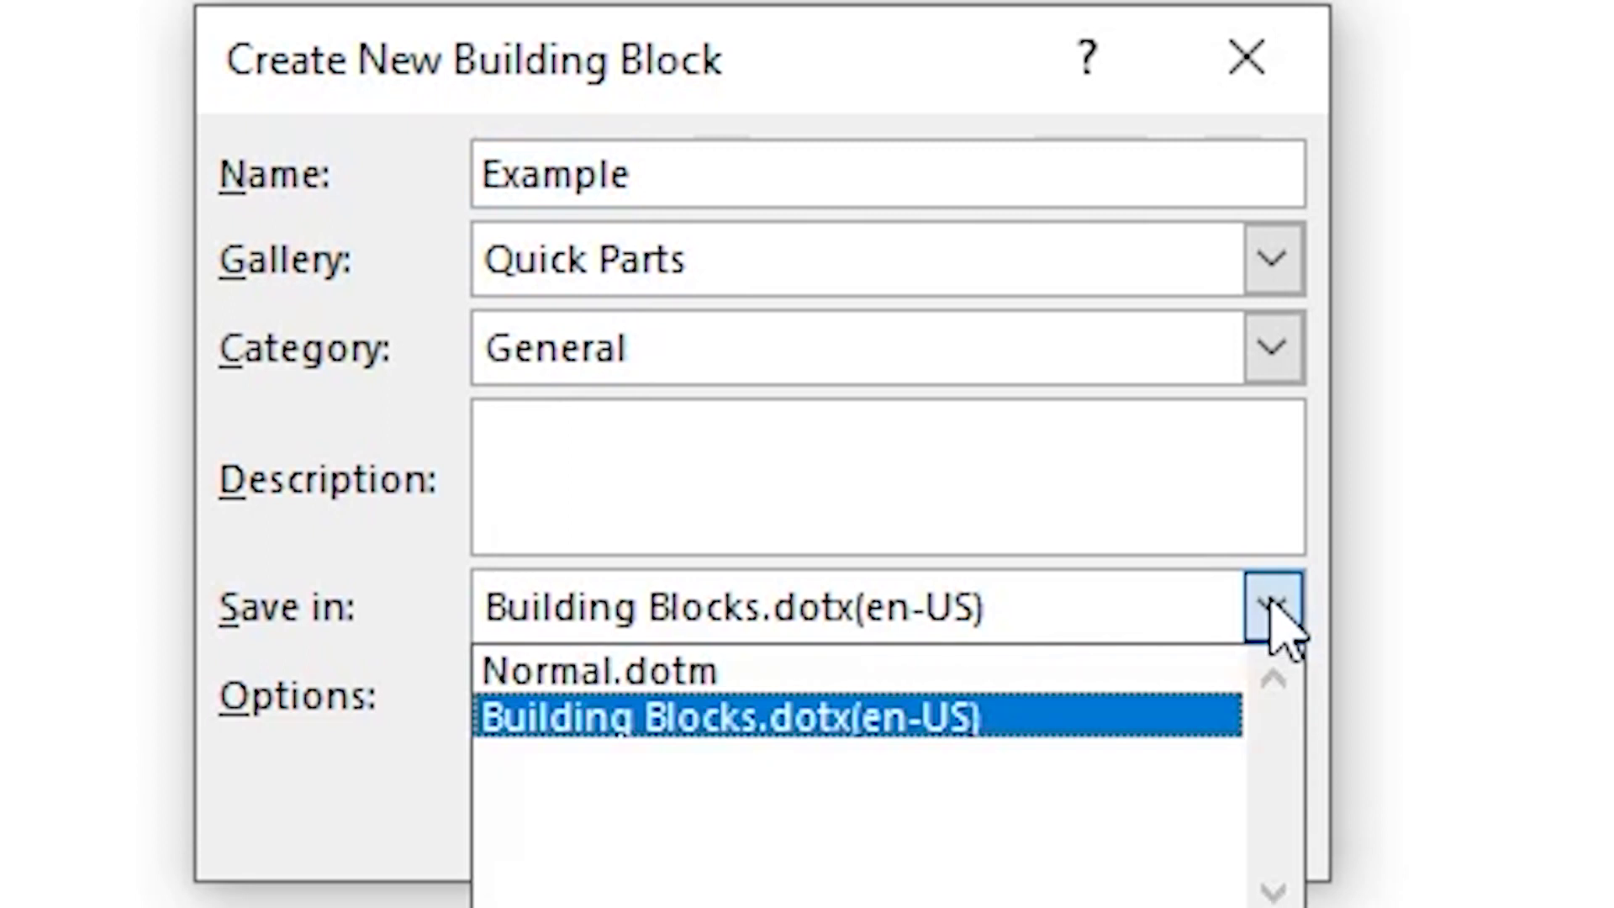
{"action": "left_click", "coordinate": [704, 679]}
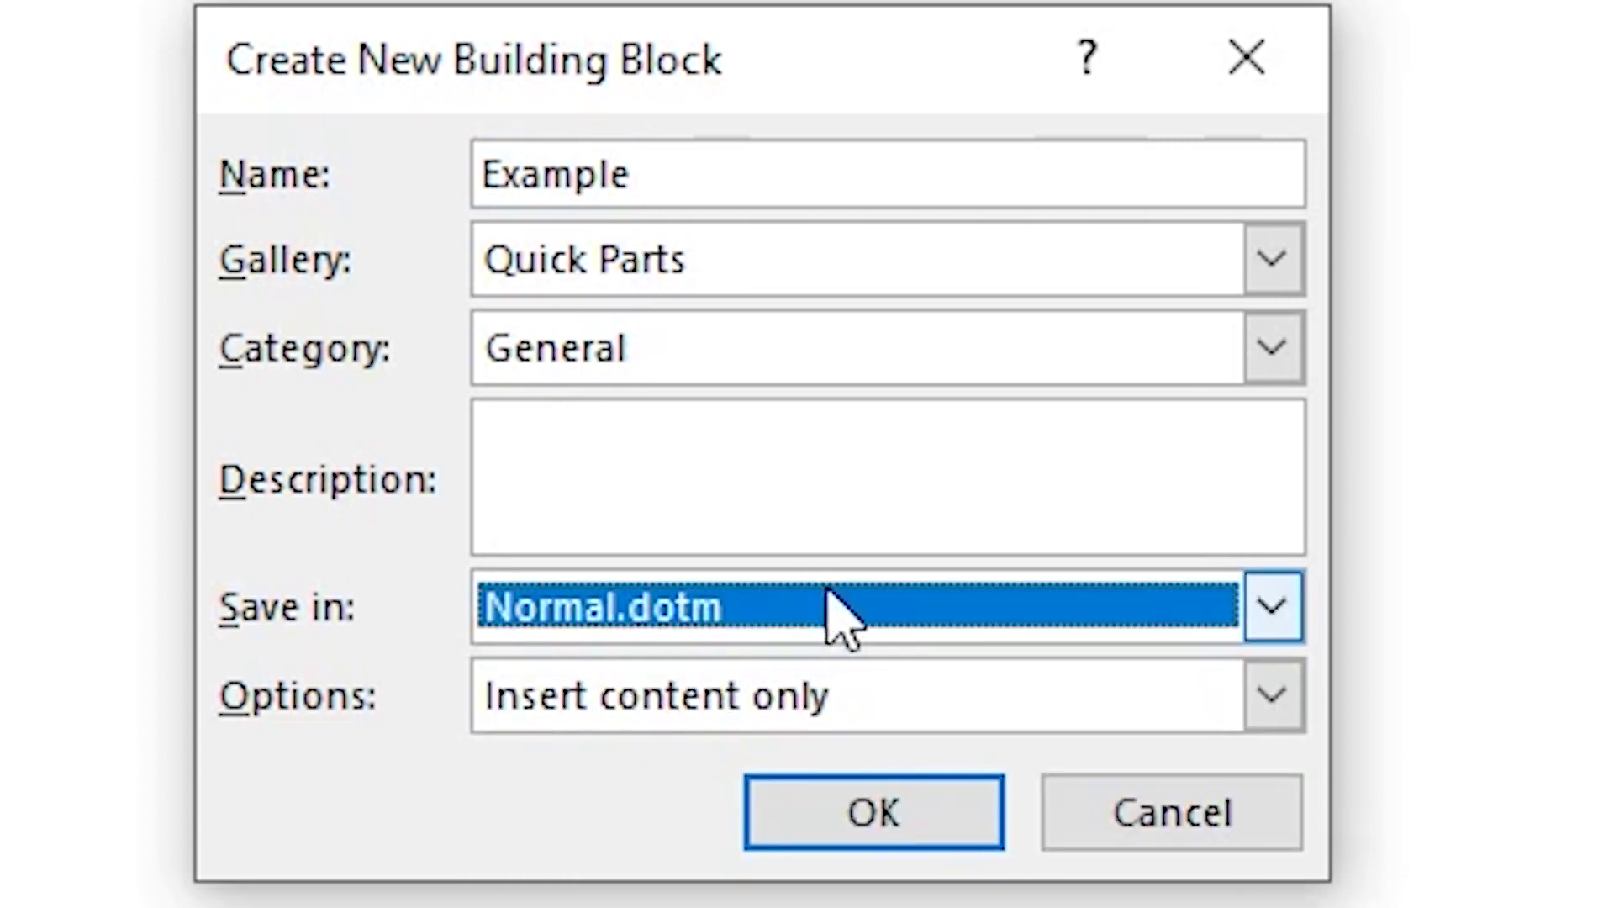
{"action": "left_click", "coordinate": [1189, 820]}
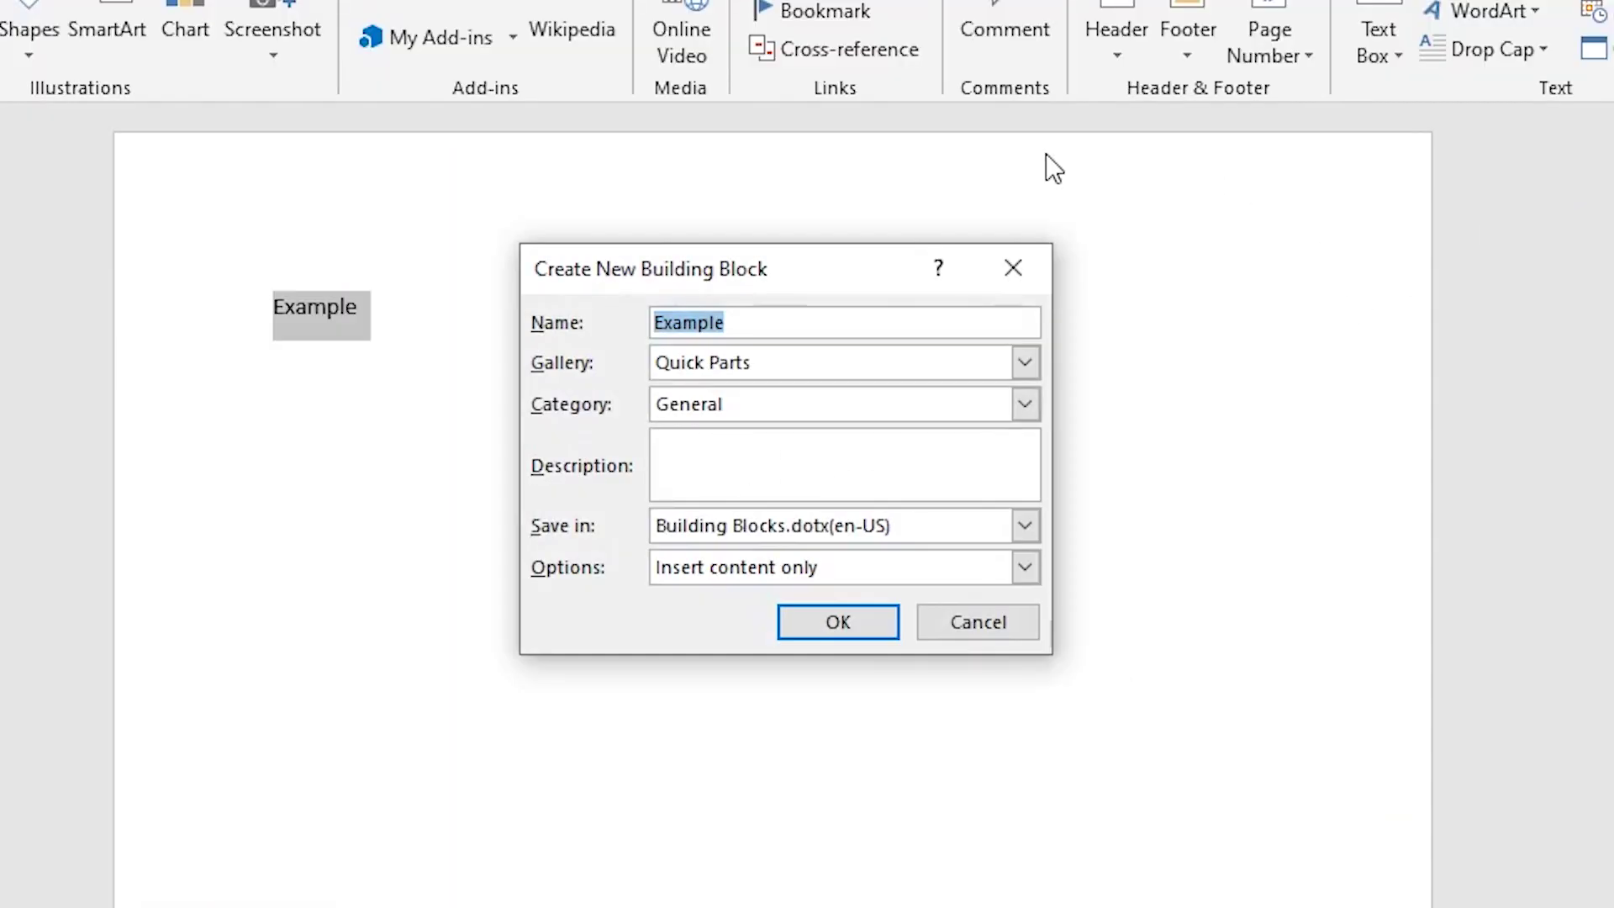
{"action": "left_click", "coordinate": [1024, 526]}
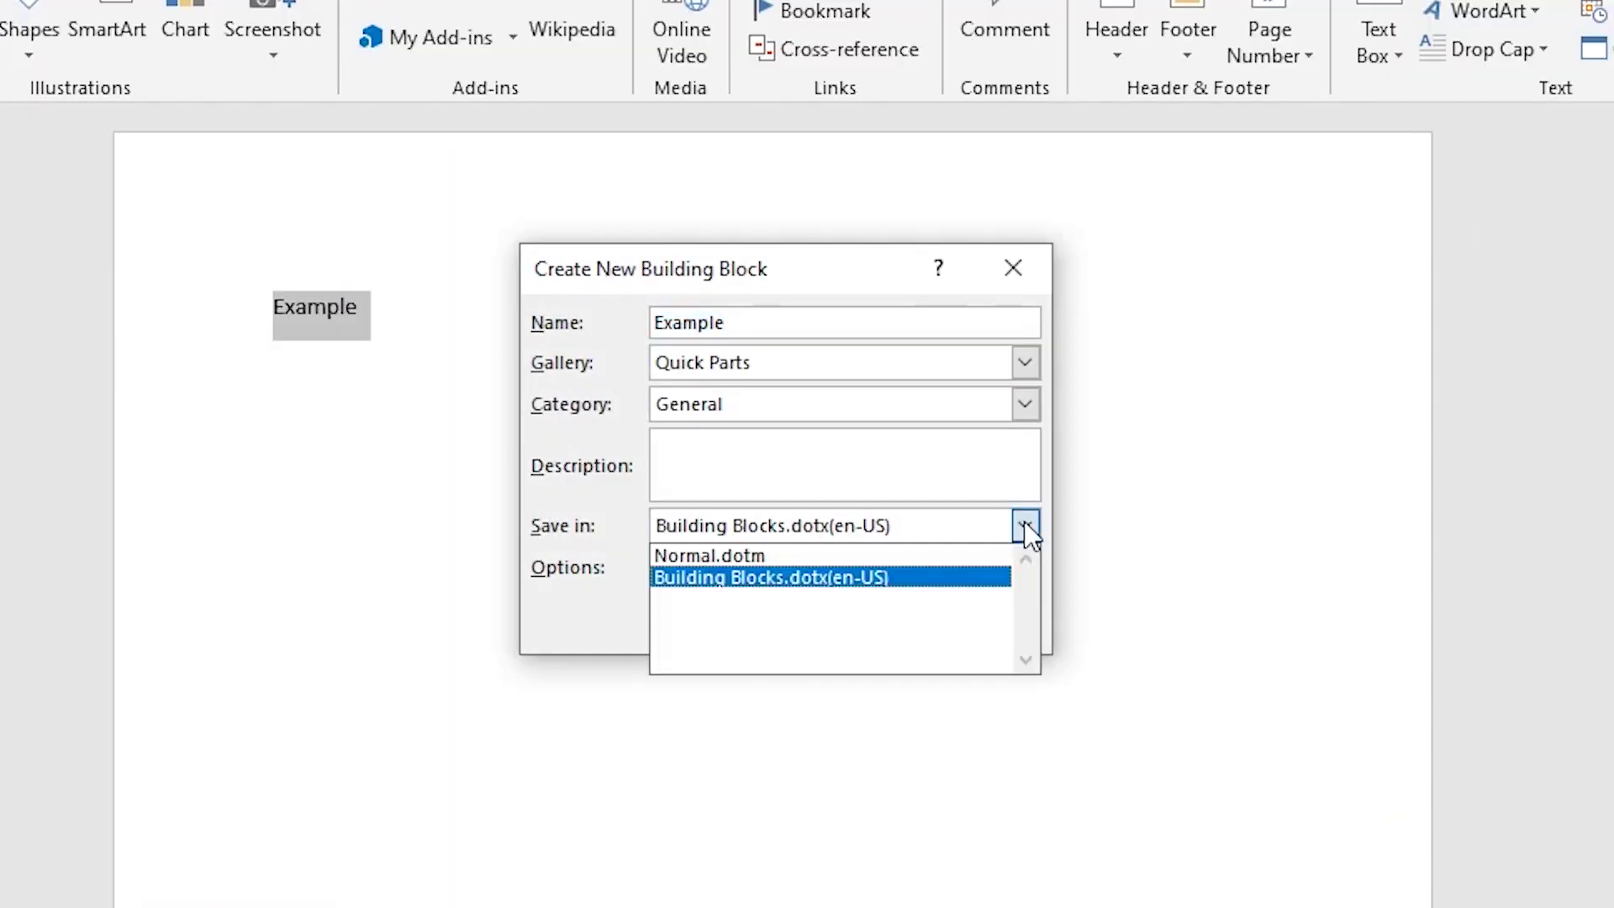
{"action": "left_click", "coordinate": [769, 554]}
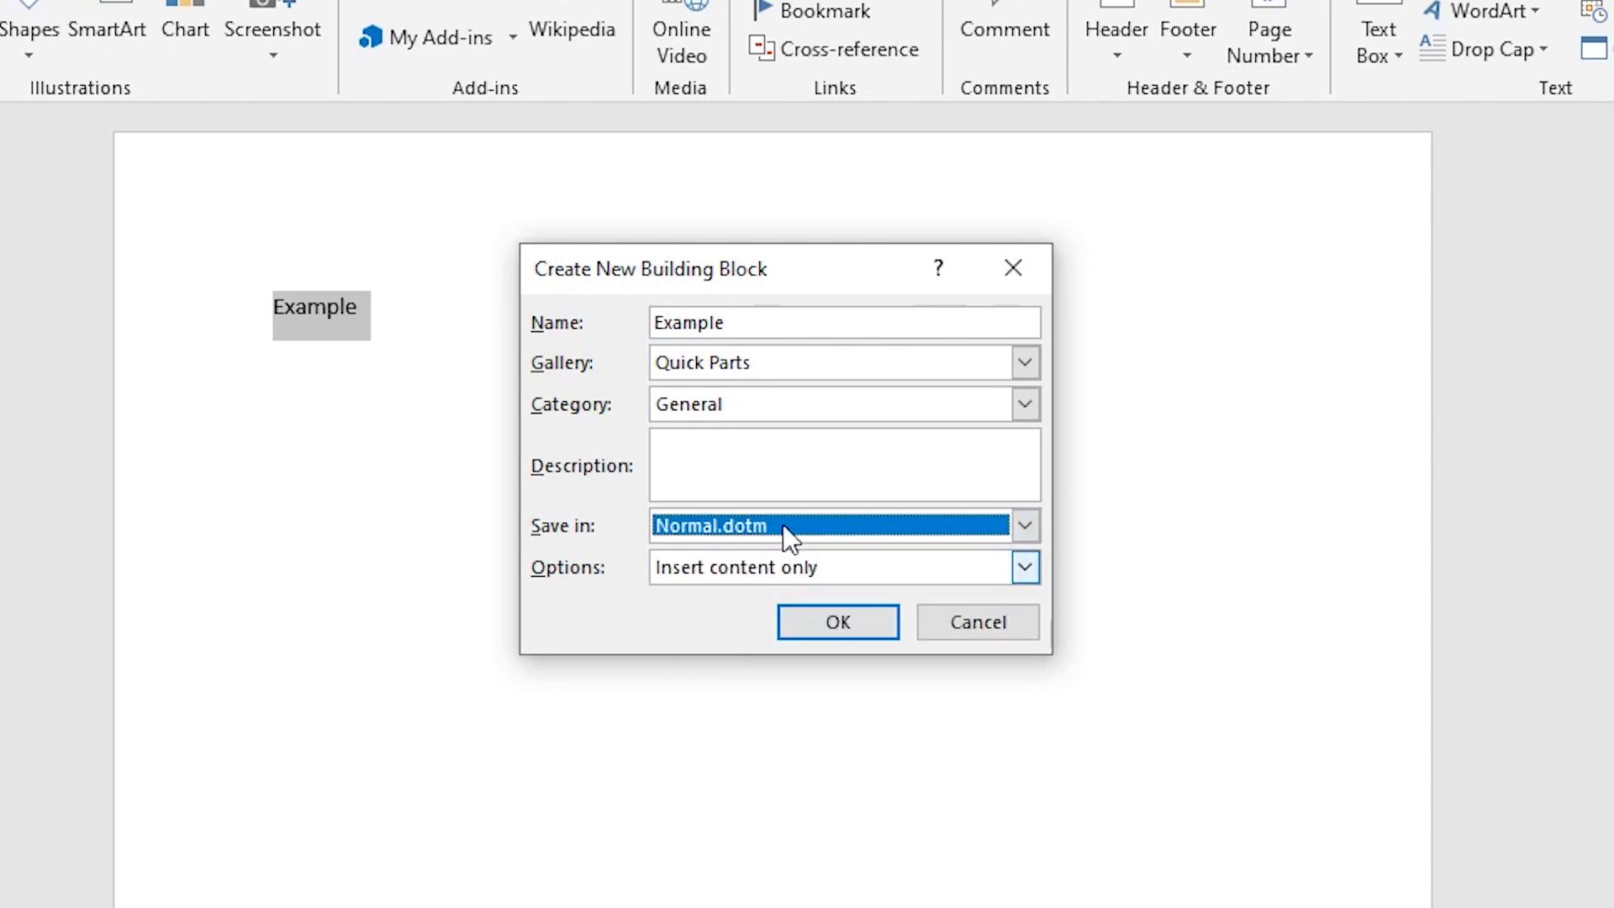
{"action": "left_click", "coordinate": [985, 626]}
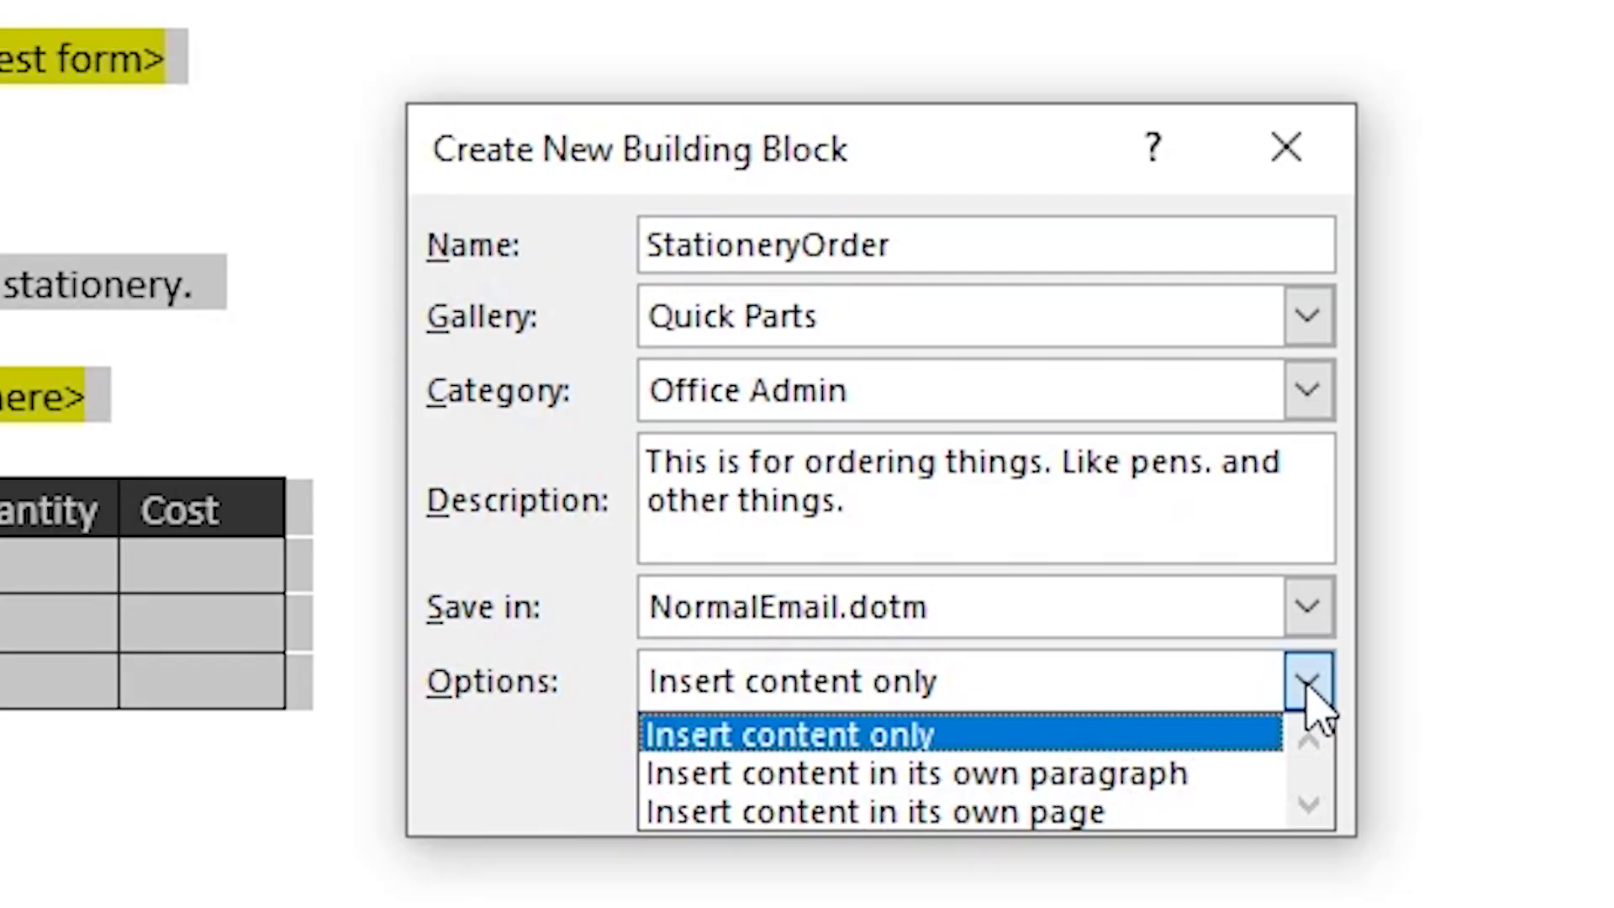
Back in the Outlook message, set the StationeryOrder building block to insert content only and save it
{"action": "left_click", "coordinate": [1307, 686]}
{"action": "left_click", "coordinate": [1308, 685]}
{"action": "left_click", "coordinate": [1307, 685]}
{"action": "left_click", "coordinate": [1307, 685]}
{"action": "left_click", "coordinate": [736, 732]}
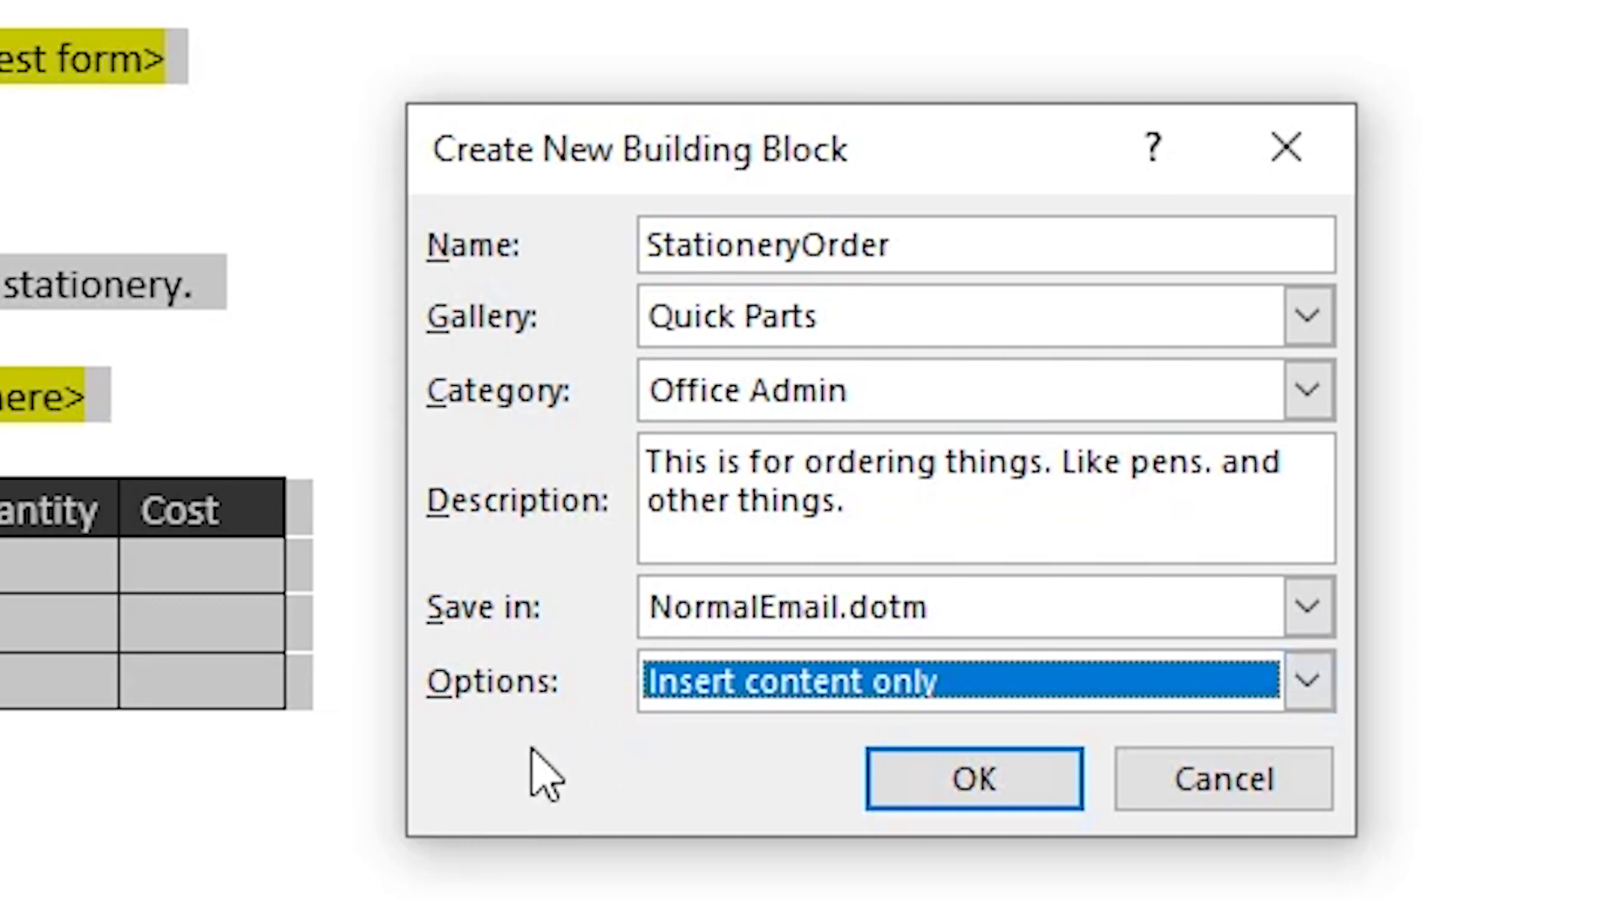
{"action": "left_click", "coordinate": [1051, 511]}
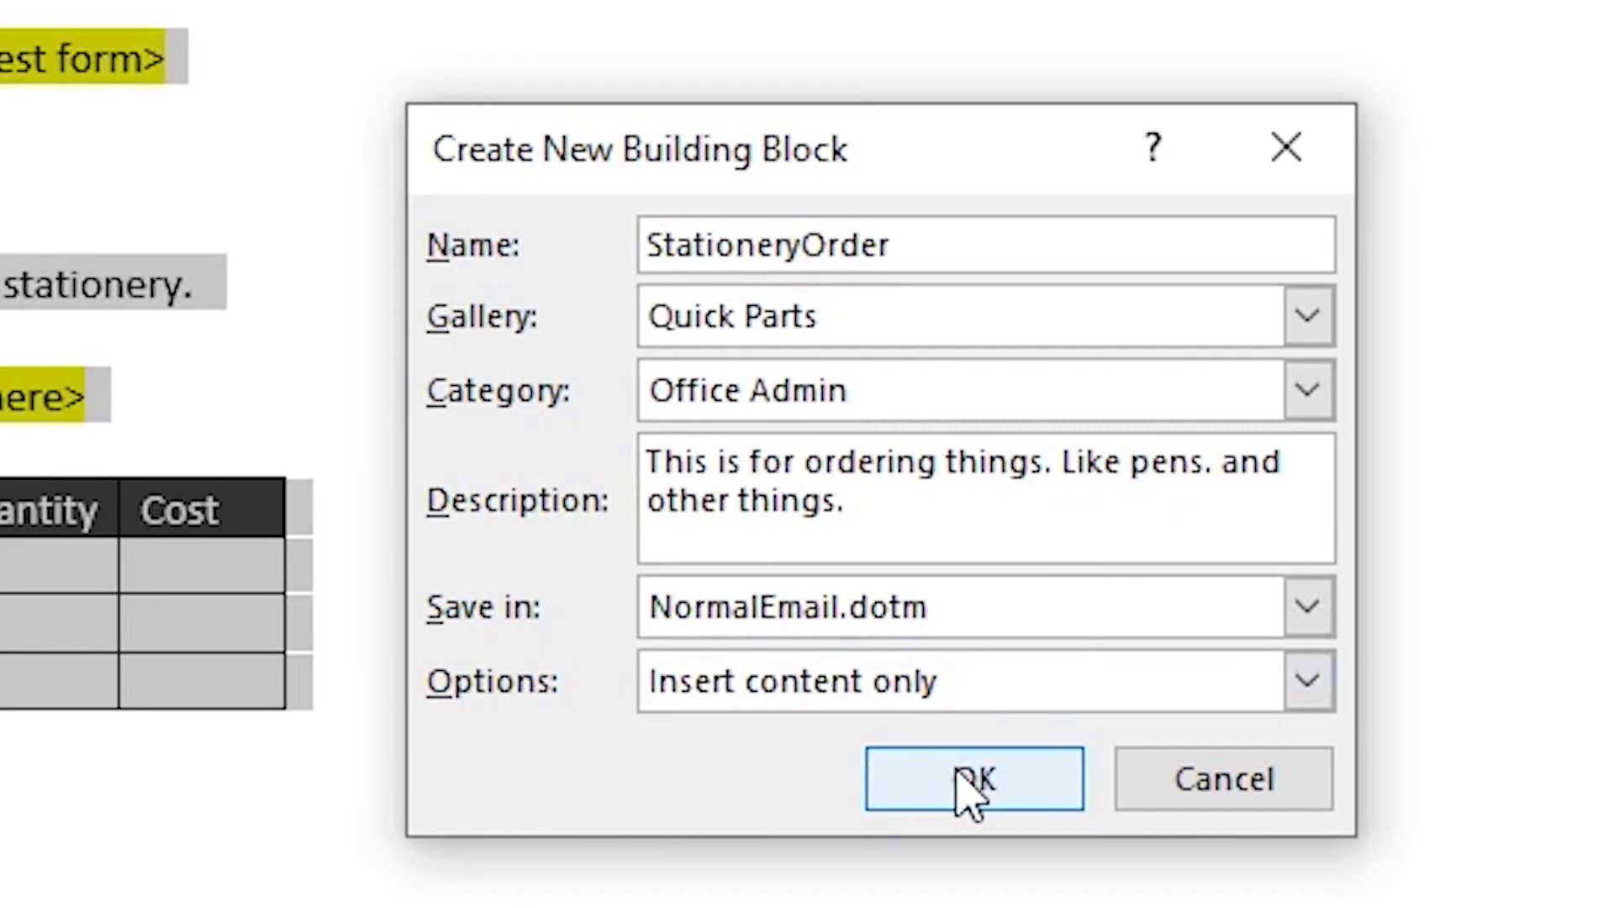
{"action": "left_click", "coordinate": [973, 780]}
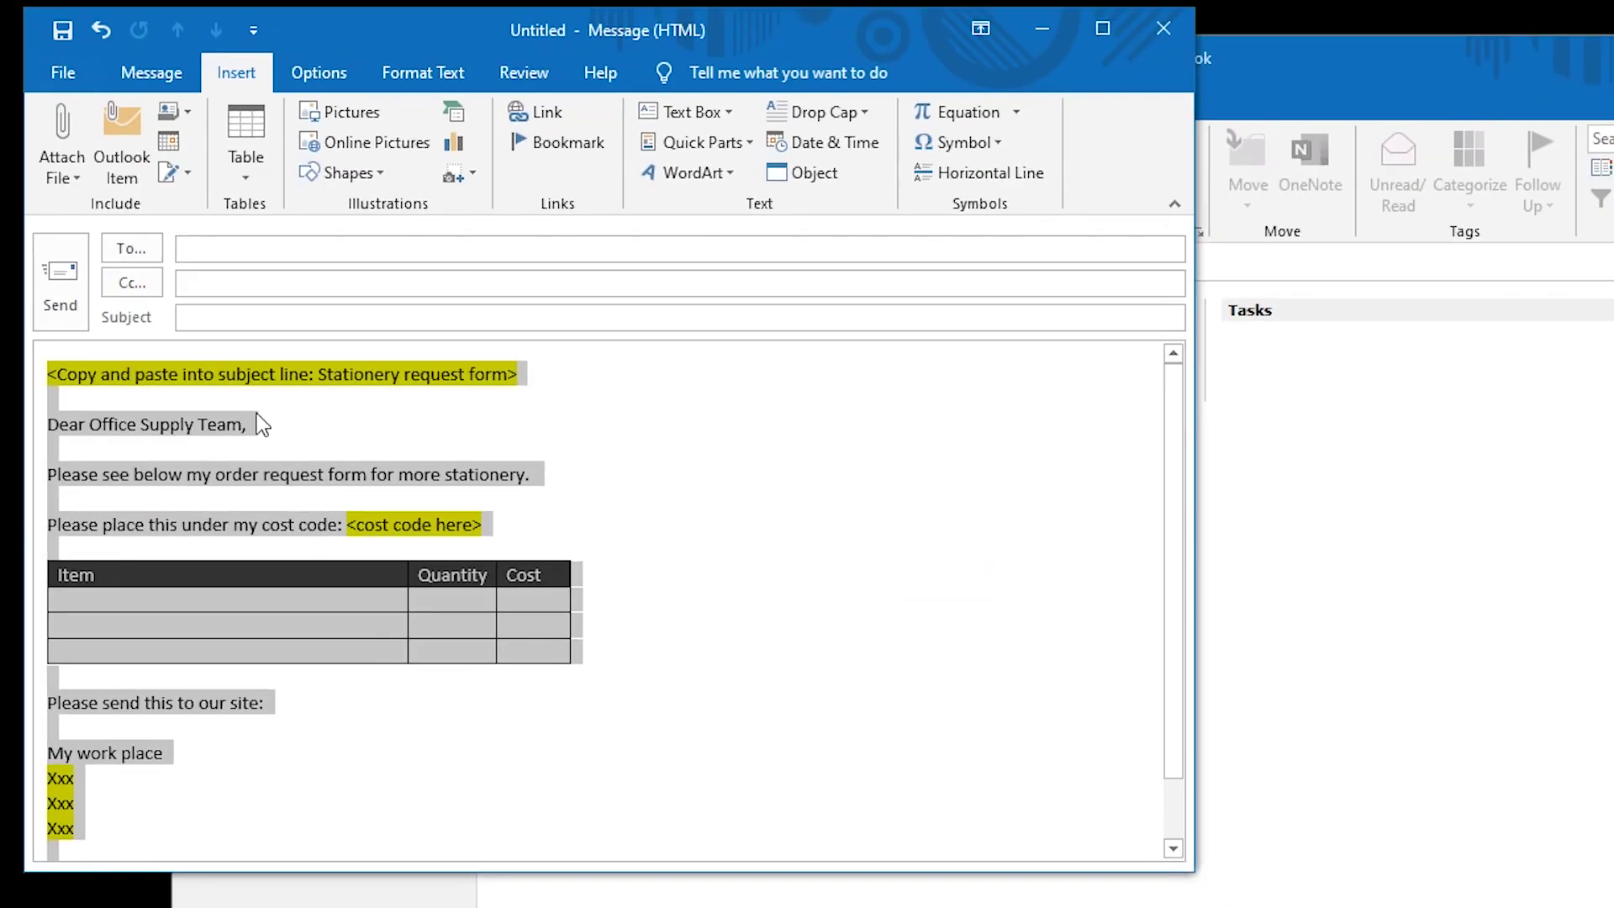
Replace the message body with the word "stationery" and expand it into the saved StationeryOrder Quick Part
{"action": "type", "text": "stationery"}
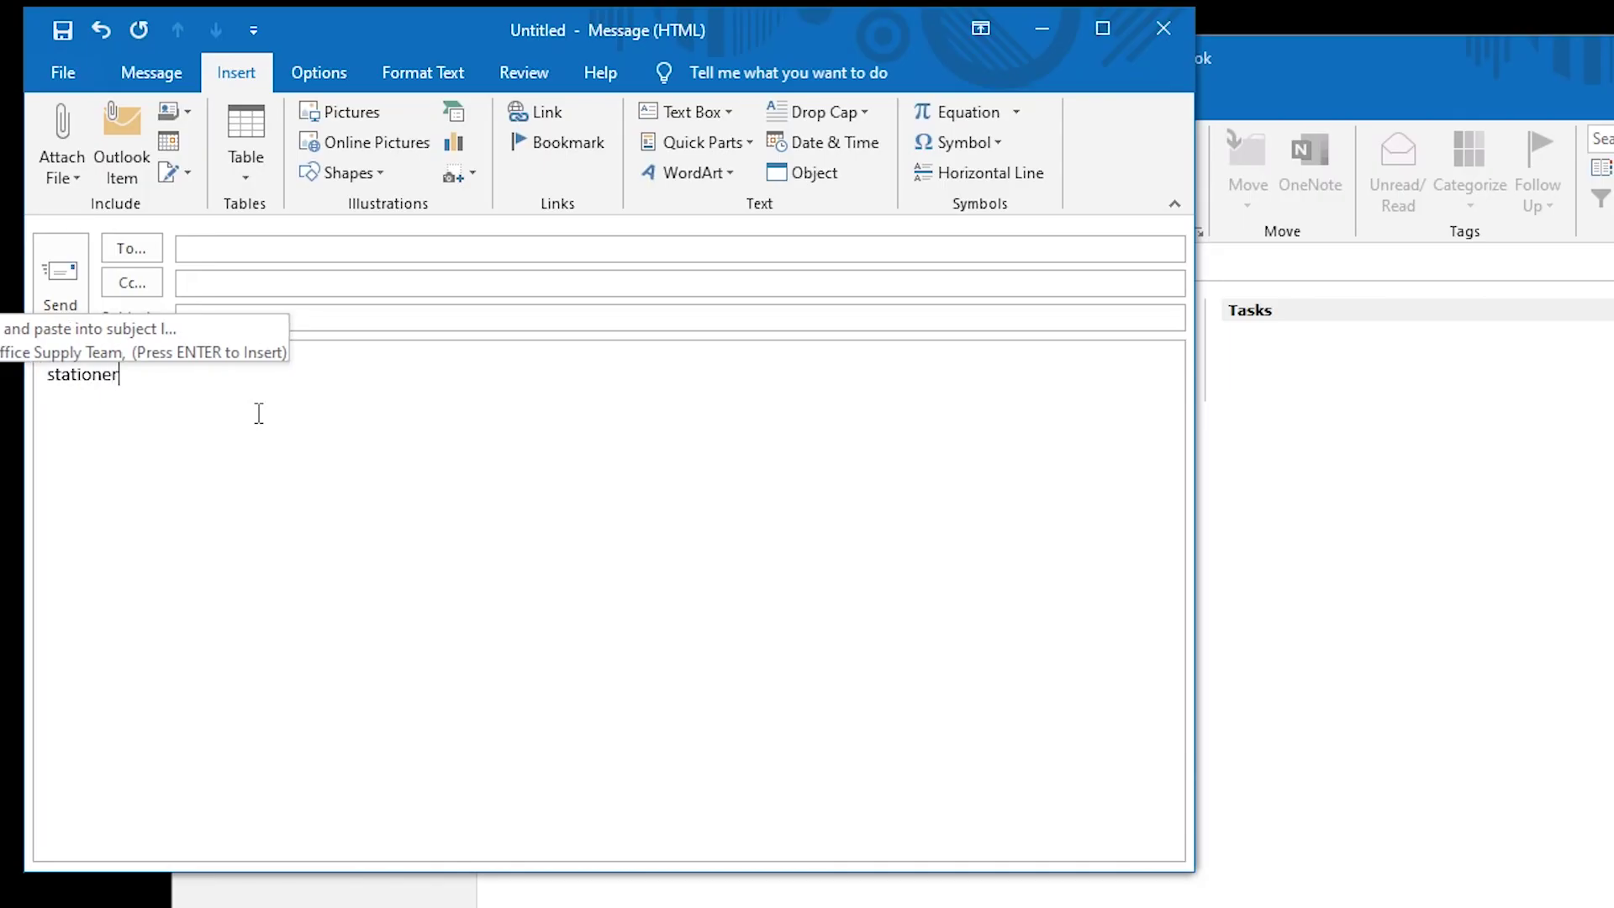
{"action": "key", "text": "F3"}
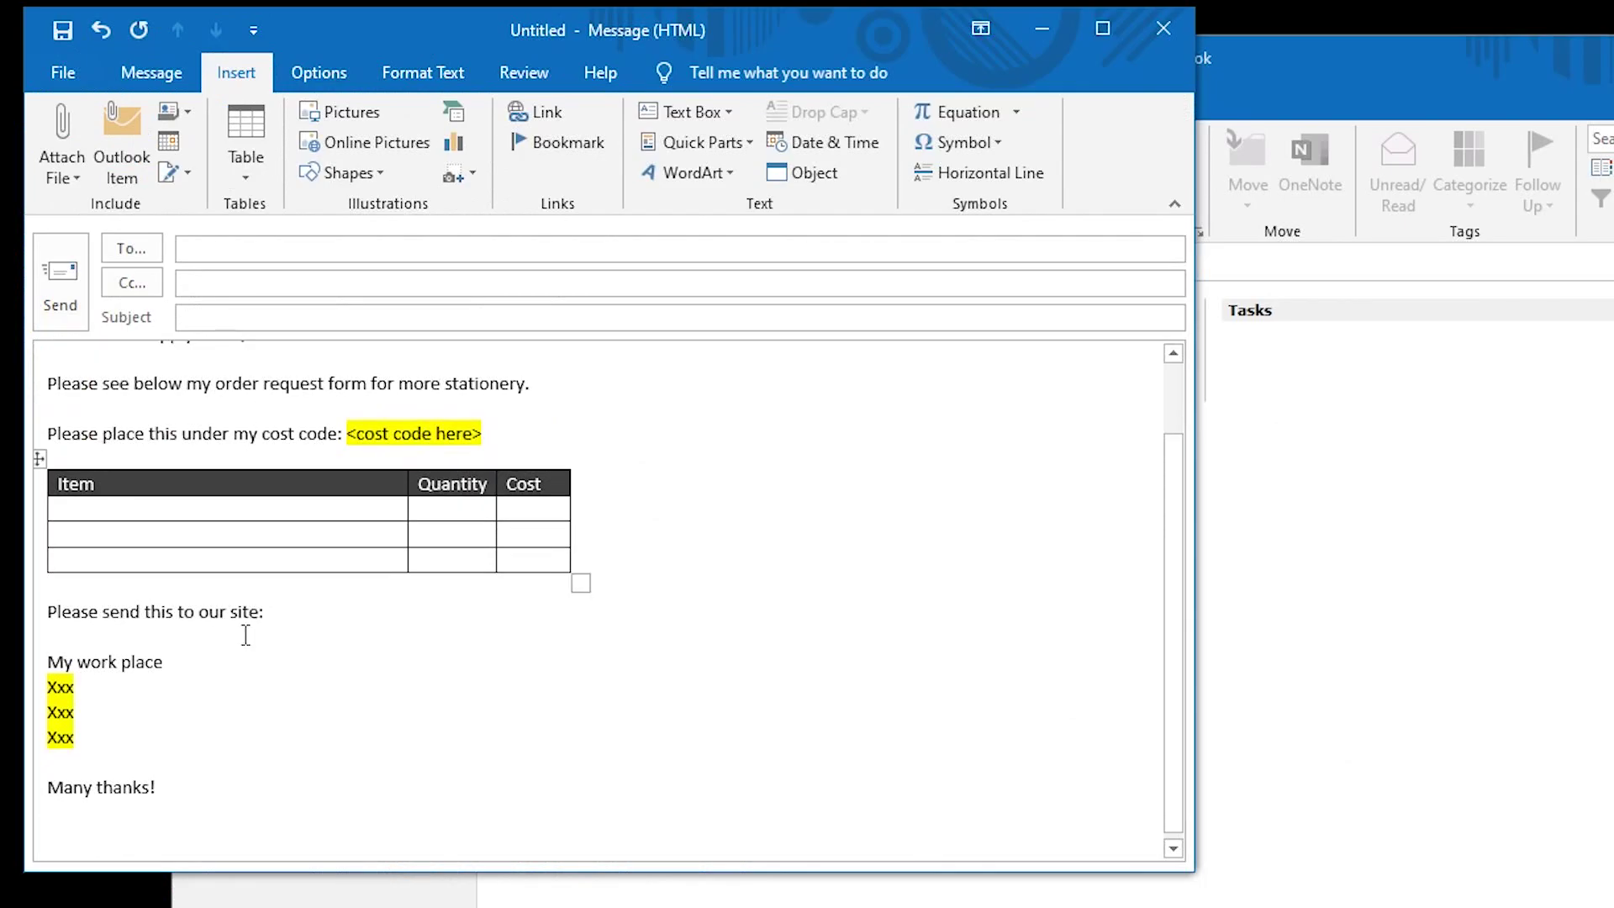
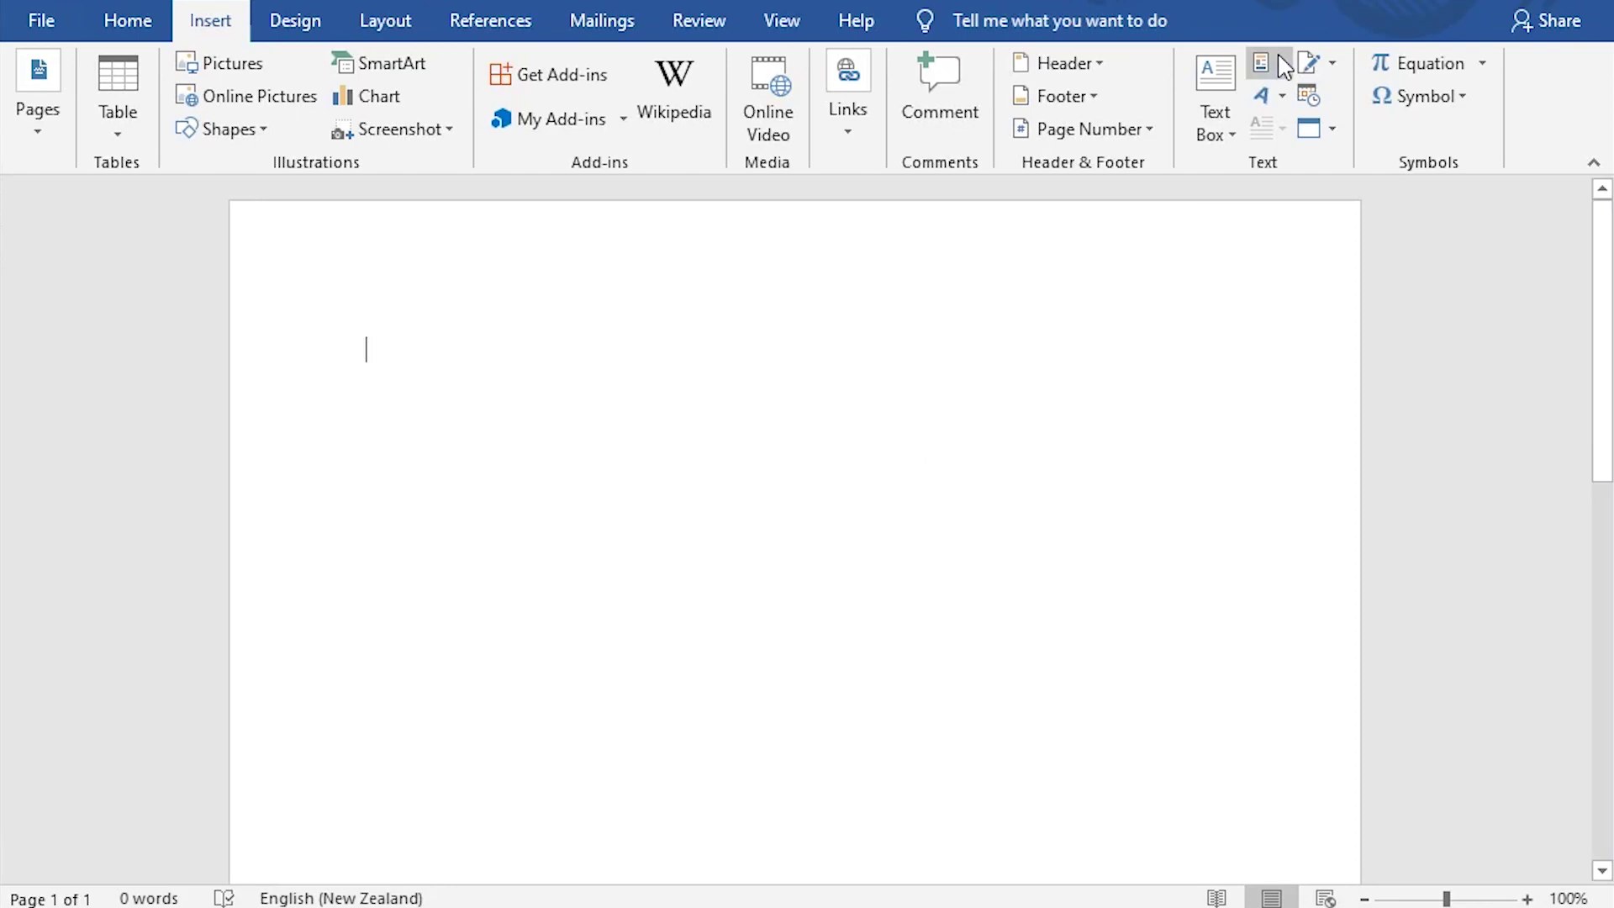
In the blank Word document, open the Building Blocks Organizer from the Landslide Quick Part and sort the list by template
{"action": "left_click", "coordinate": [1277, 67]}
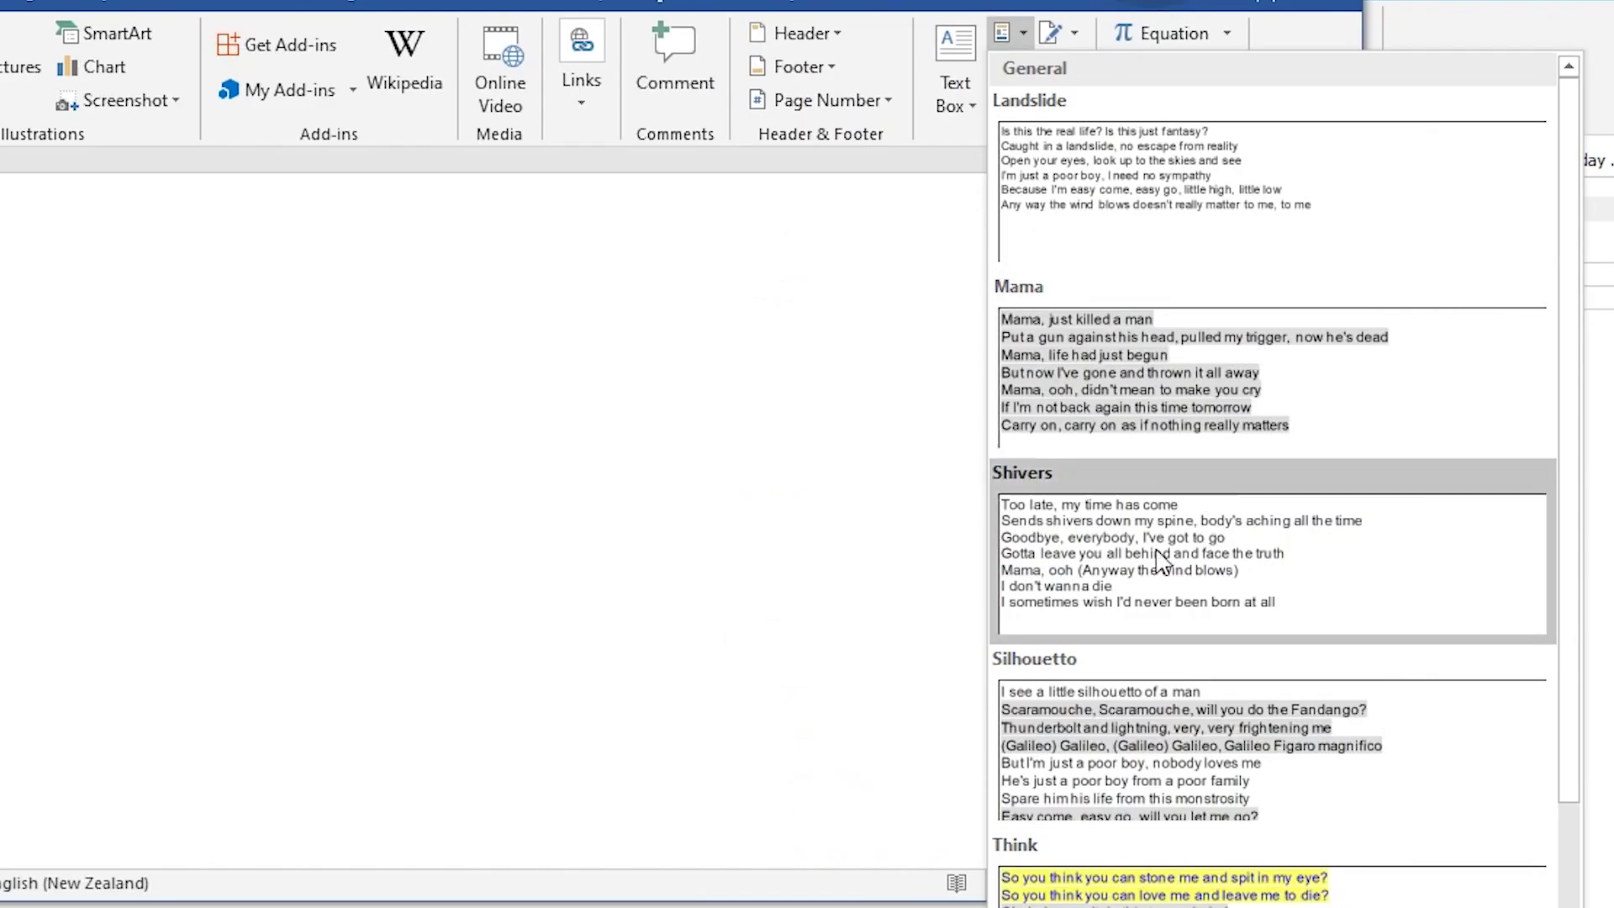
{"action": "right_click", "coordinate": [1194, 180]}
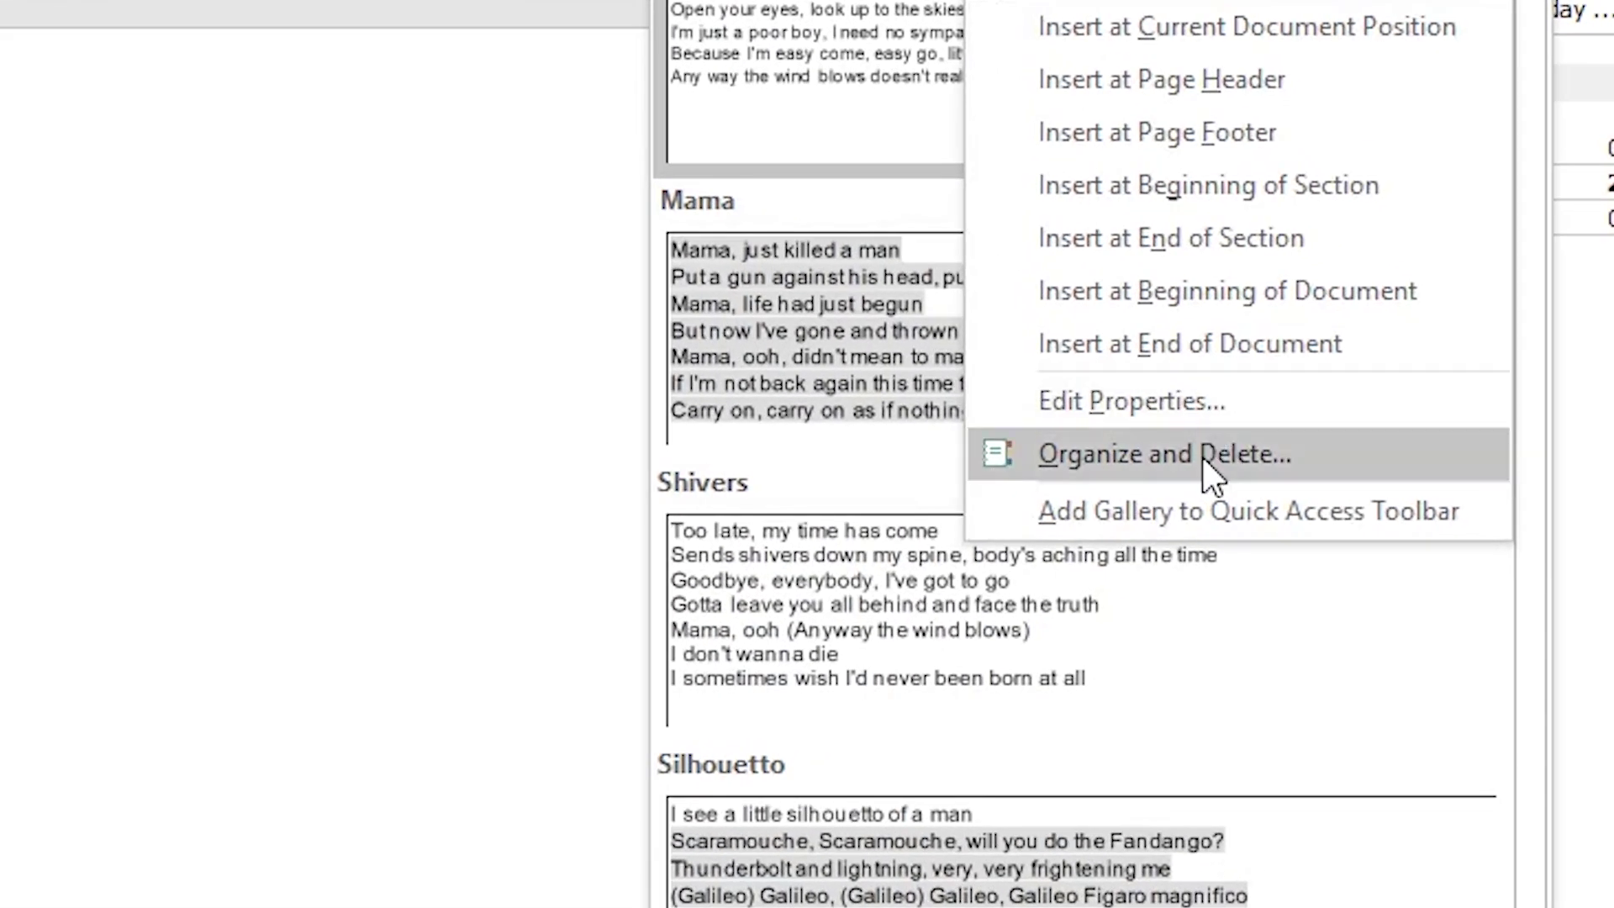
{"action": "left_click", "coordinate": [1267, 454]}
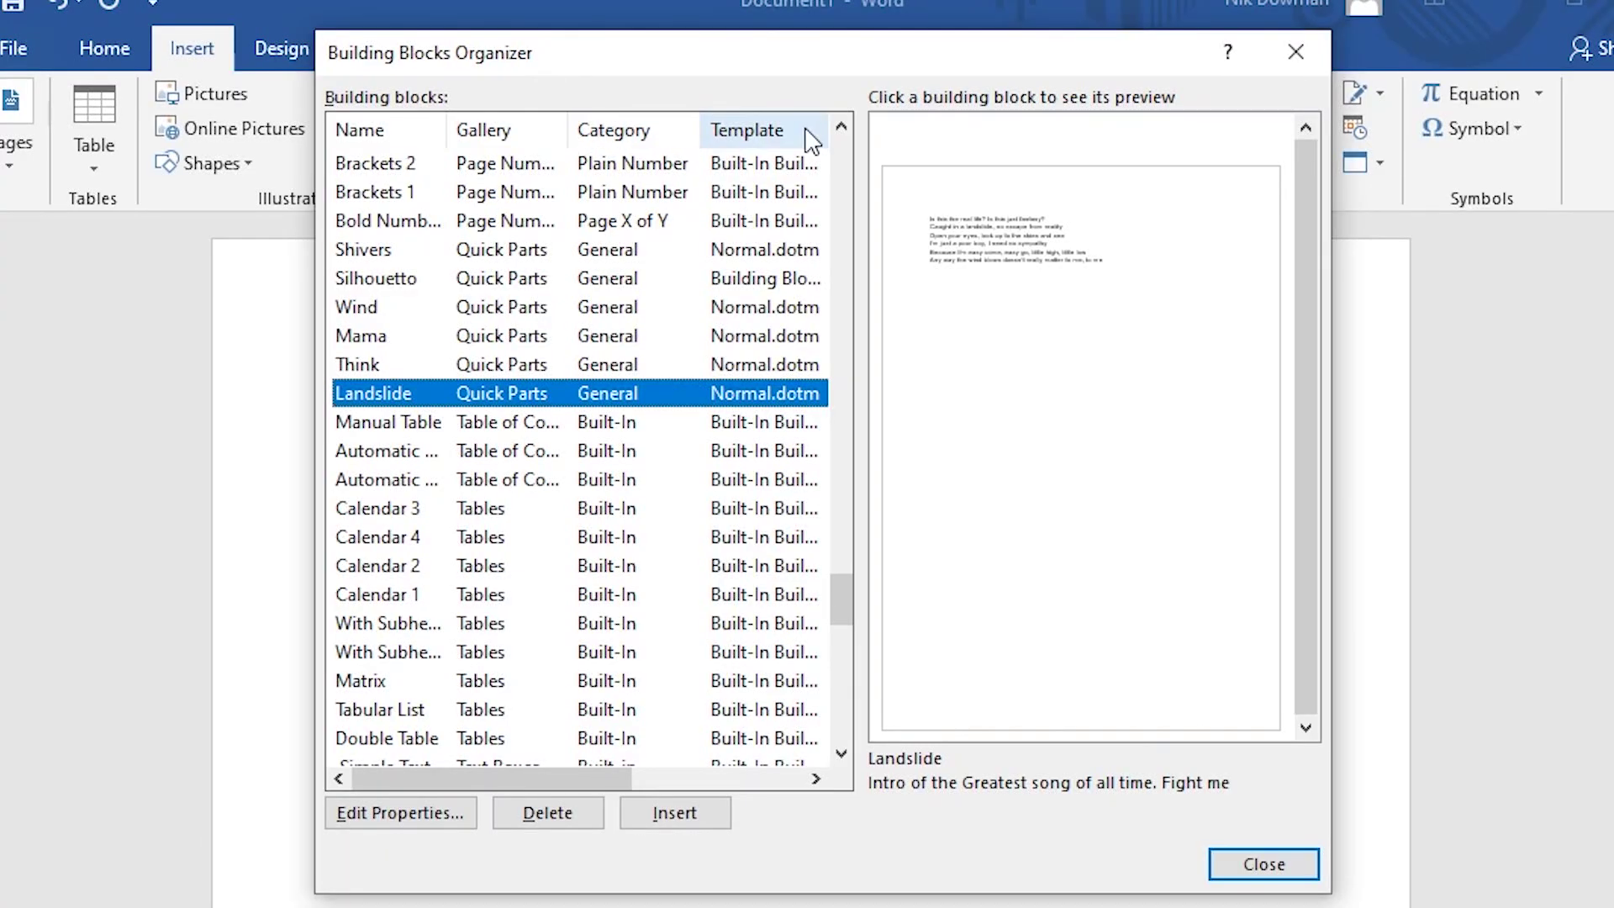
{"action": "left_click", "coordinate": [805, 134]}
{"action": "scroll", "coordinate": [721, 268], "scroll_direction": "down", "scroll_amount": 12}
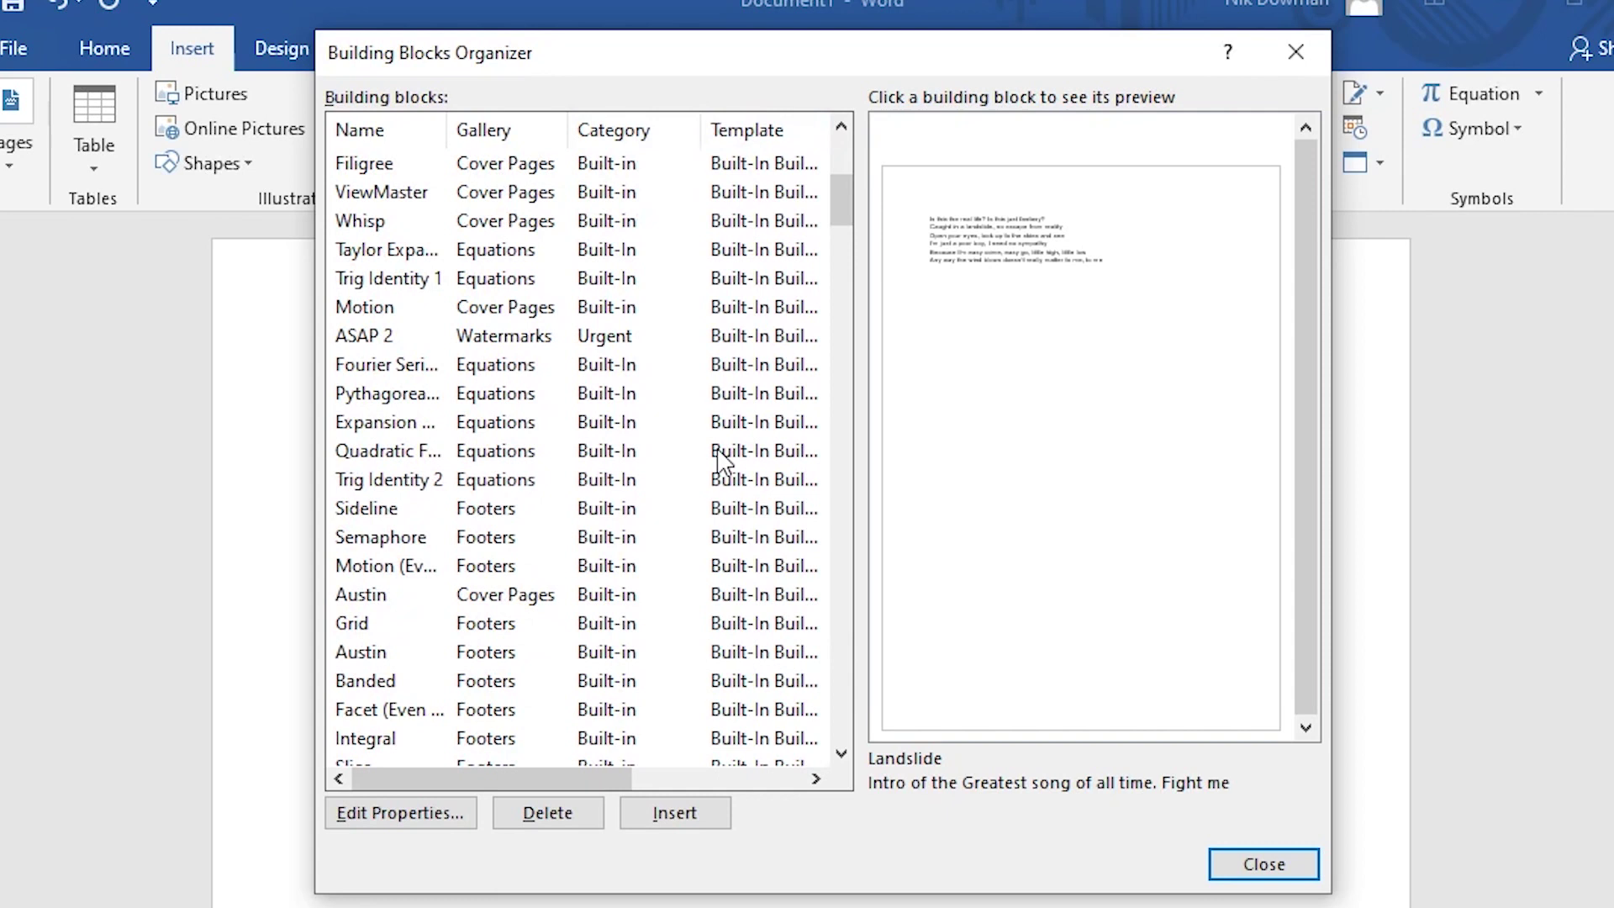
{"action": "left_click_drag", "start_coordinate": [838, 278], "coordinate": [833, 748]}
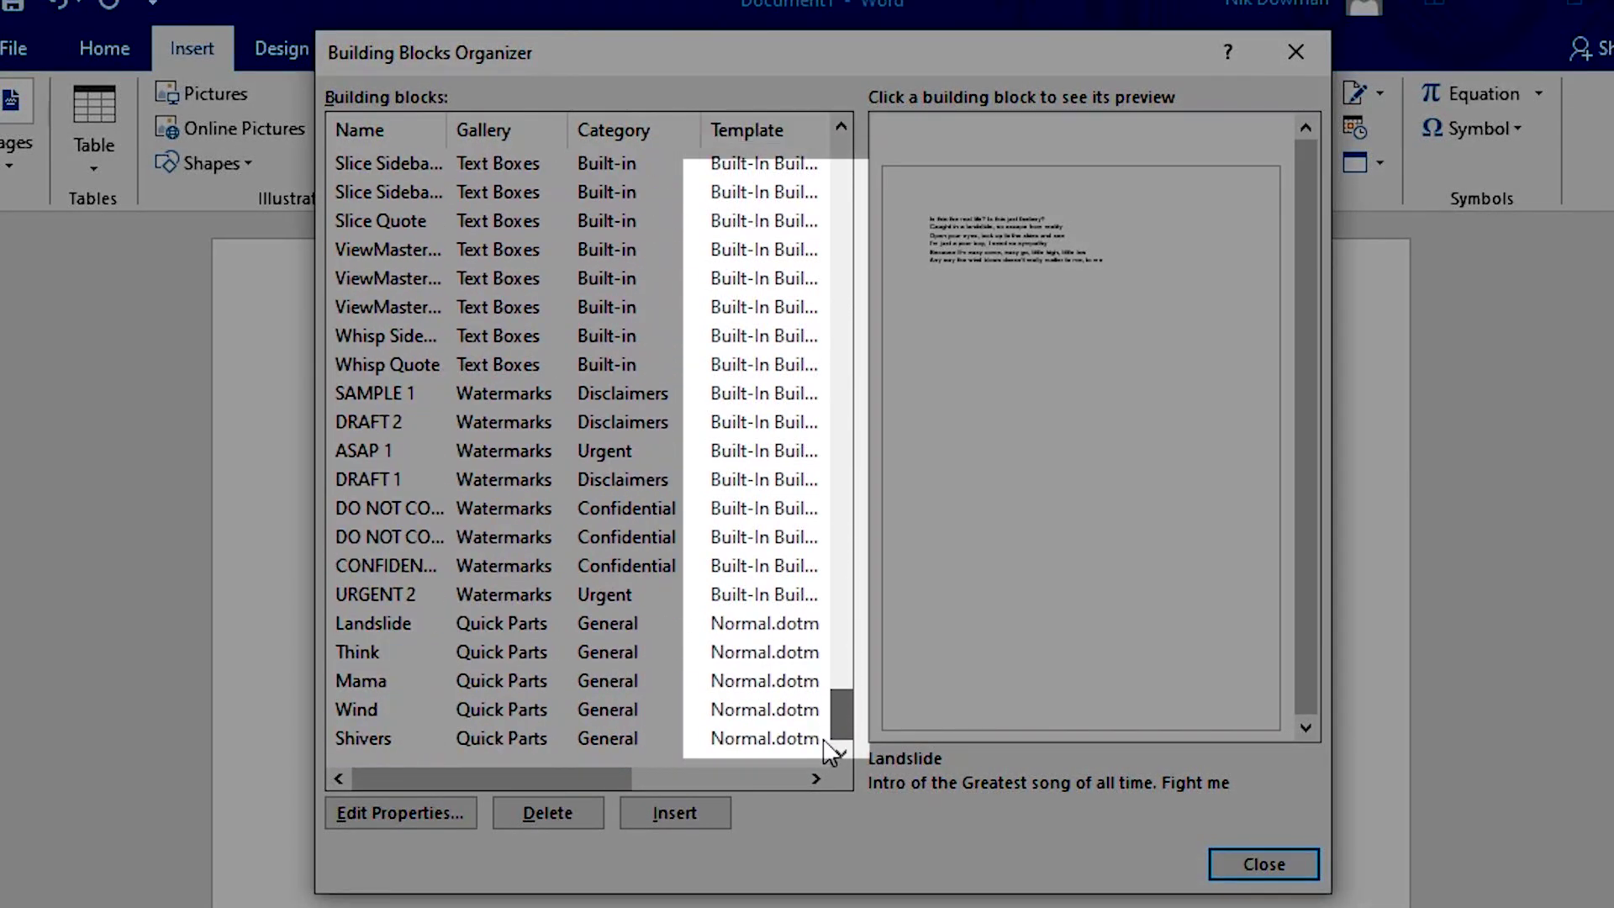
Preview the Quick Parts stored in Normal.dotm one after another, from Landslide to Shivers and back
{"action": "left_click", "coordinate": [362, 623]}
{"action": "left_click", "coordinate": [364, 654]}
{"action": "left_click", "coordinate": [373, 681]}
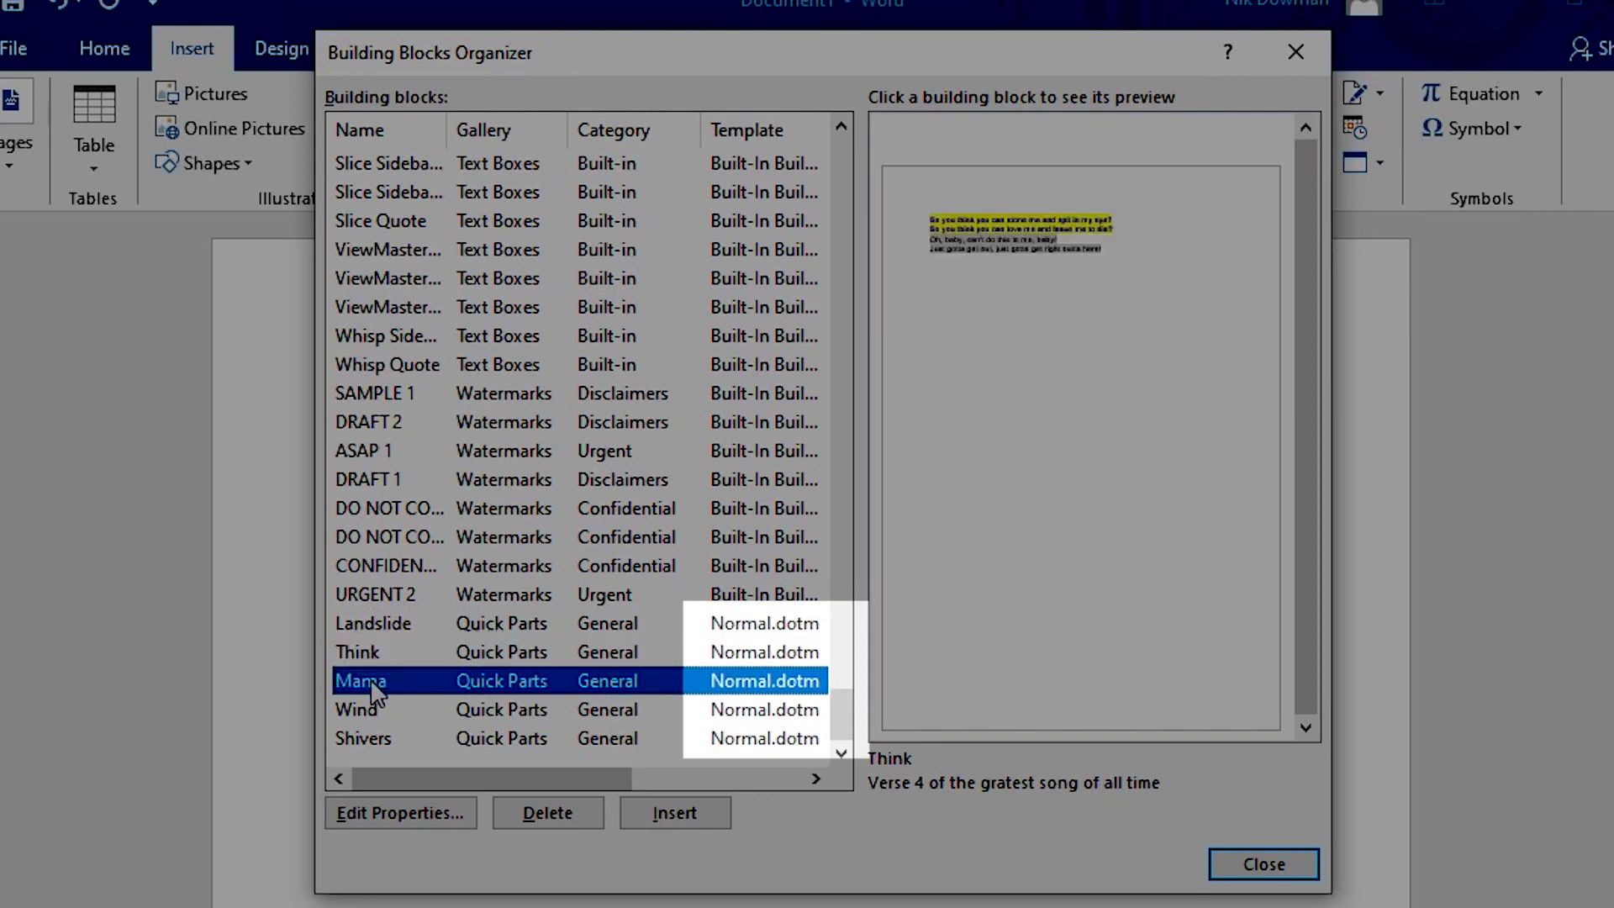
{"action": "left_click", "coordinate": [386, 713]}
{"action": "left_click", "coordinate": [400, 736]}
{"action": "left_click", "coordinate": [398, 717]}
{"action": "left_click", "coordinate": [395, 674]}
{"action": "left_click", "coordinate": [392, 654]}
{"action": "left_click", "coordinate": [392, 626]}
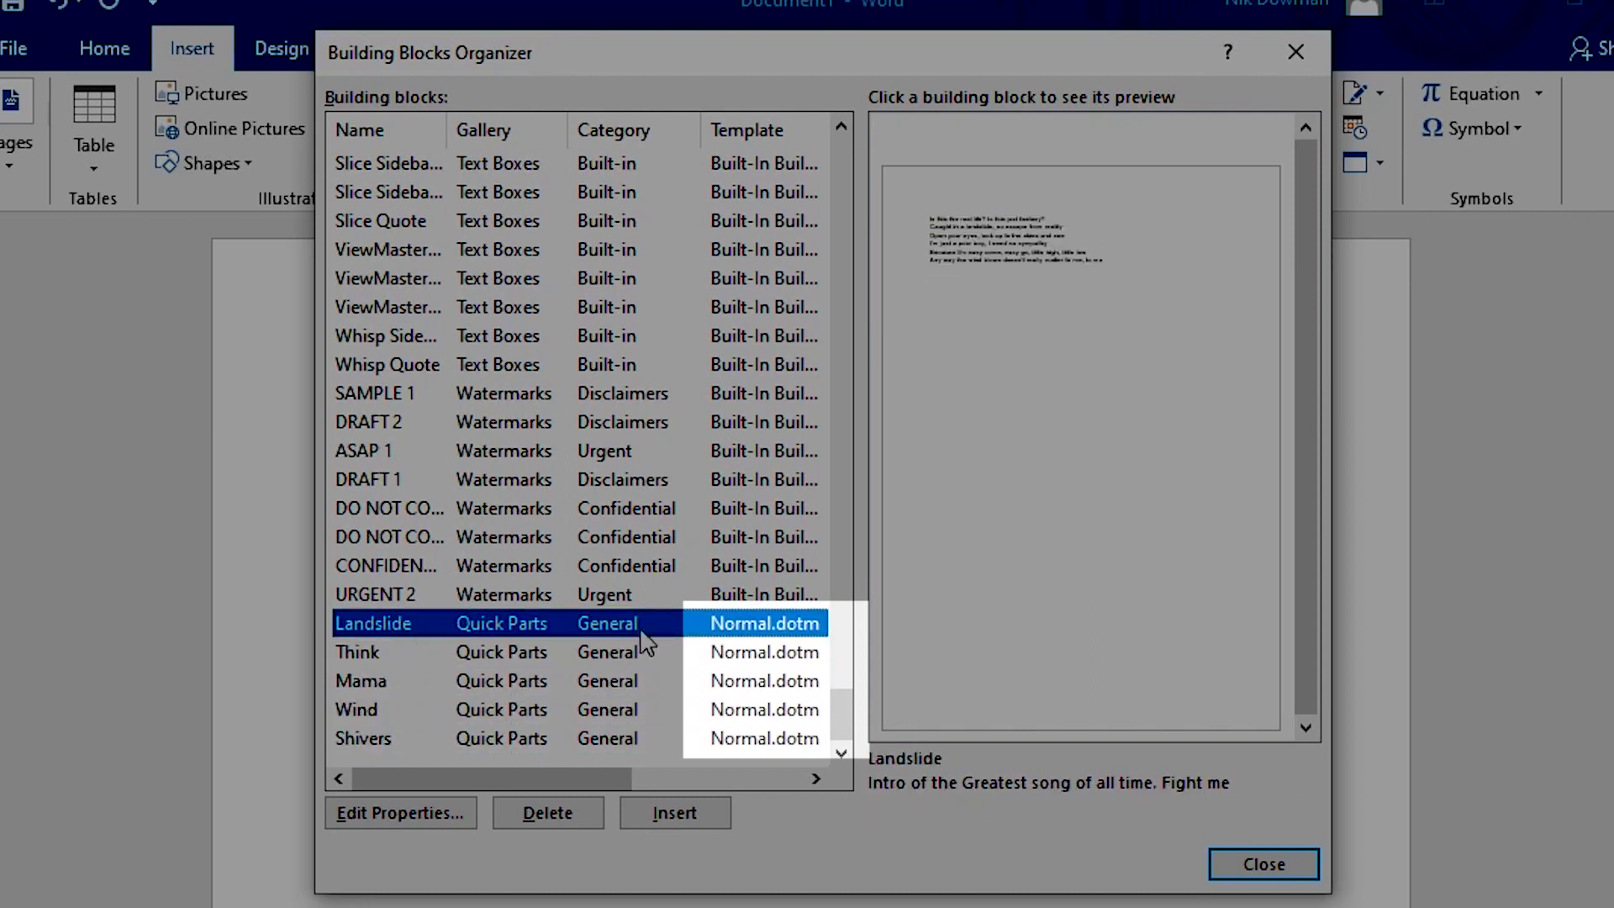
Sort the building blocks by category and preview Landslide among the General Quick Parts
{"action": "left_click", "coordinate": [612, 131]}
{"action": "left_click_drag", "start_coordinate": [846, 155], "coordinate": [828, 454]}
{"action": "left_click", "coordinate": [395, 433]}
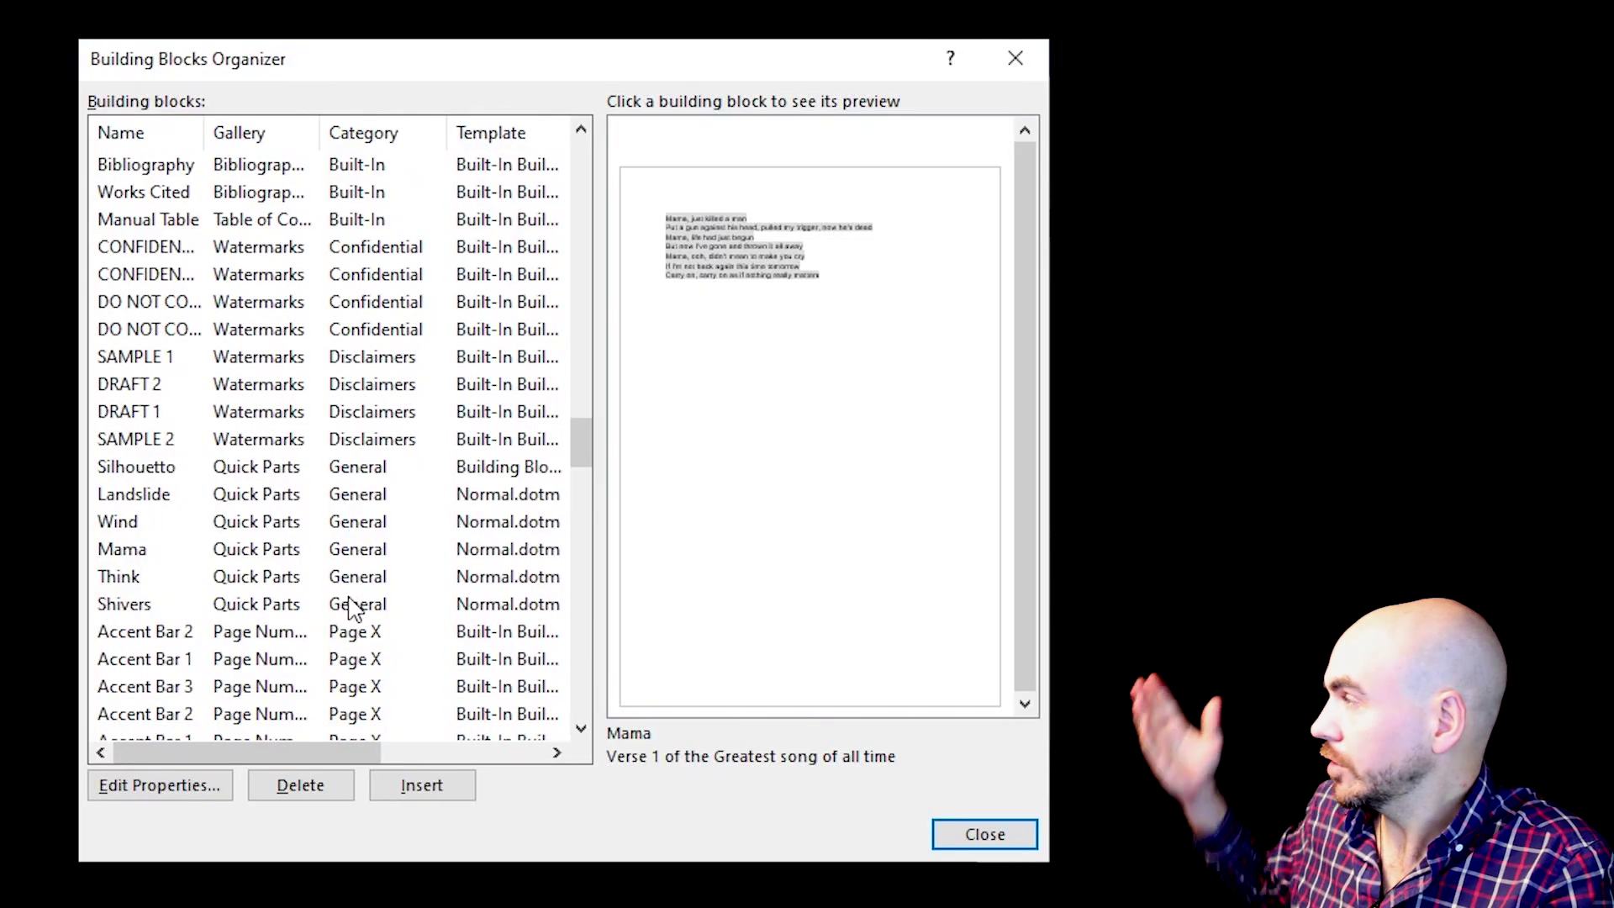
{"action": "left_click", "coordinate": [252, 492]}
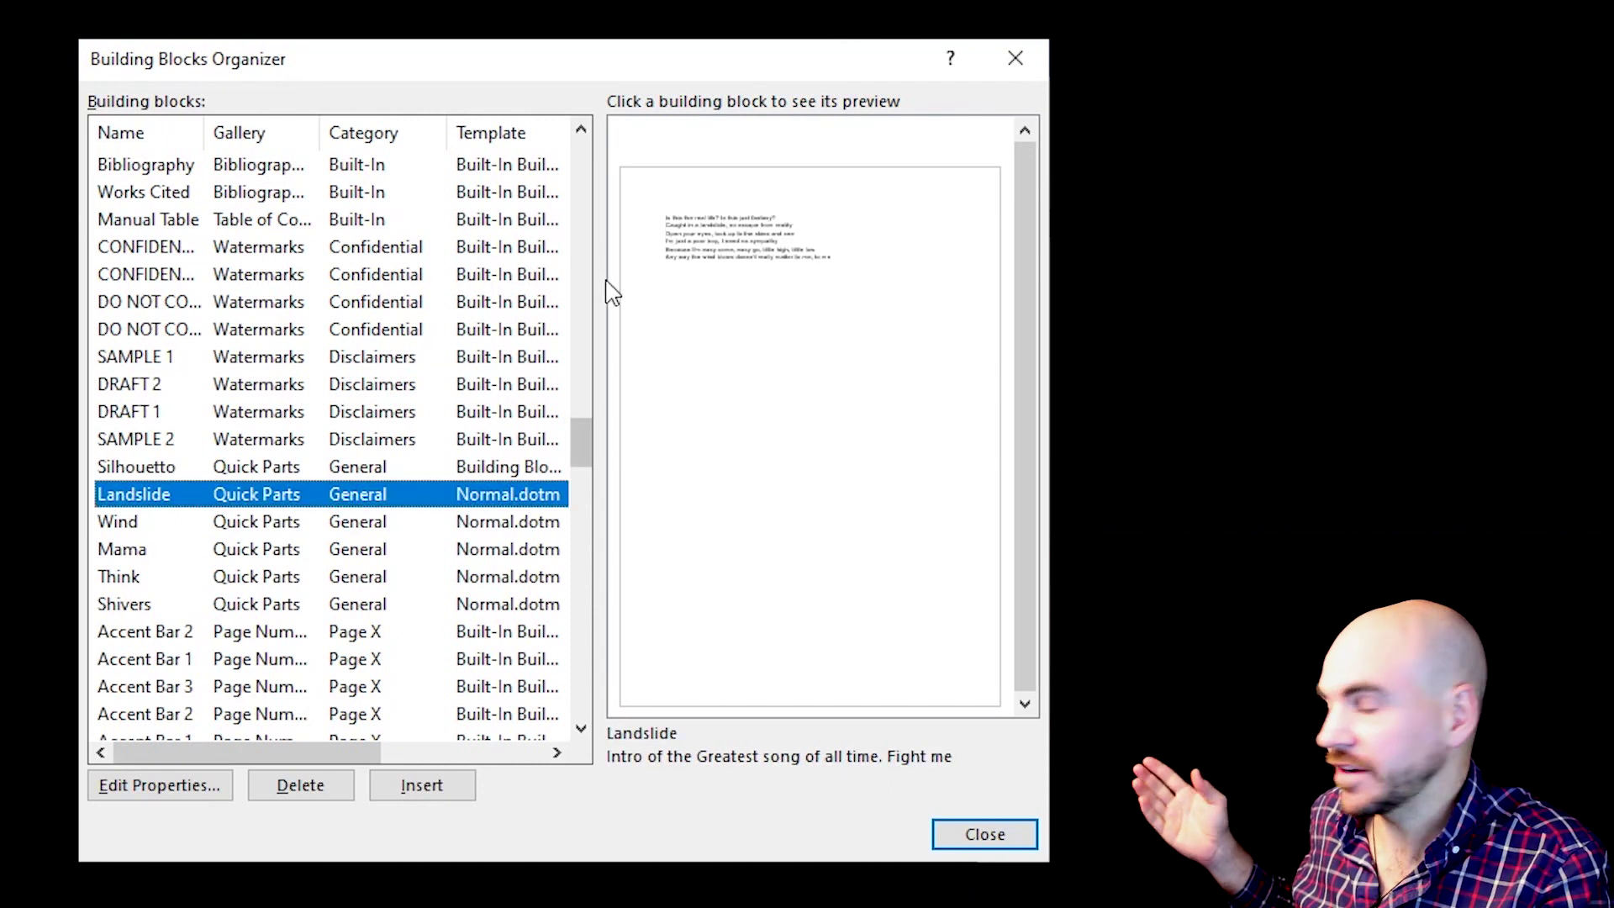
Try renaming the Landslide building block to "Land slide" while keeping it in the Quick Parts gallery
{"action": "left_click", "coordinate": [94, 793]}
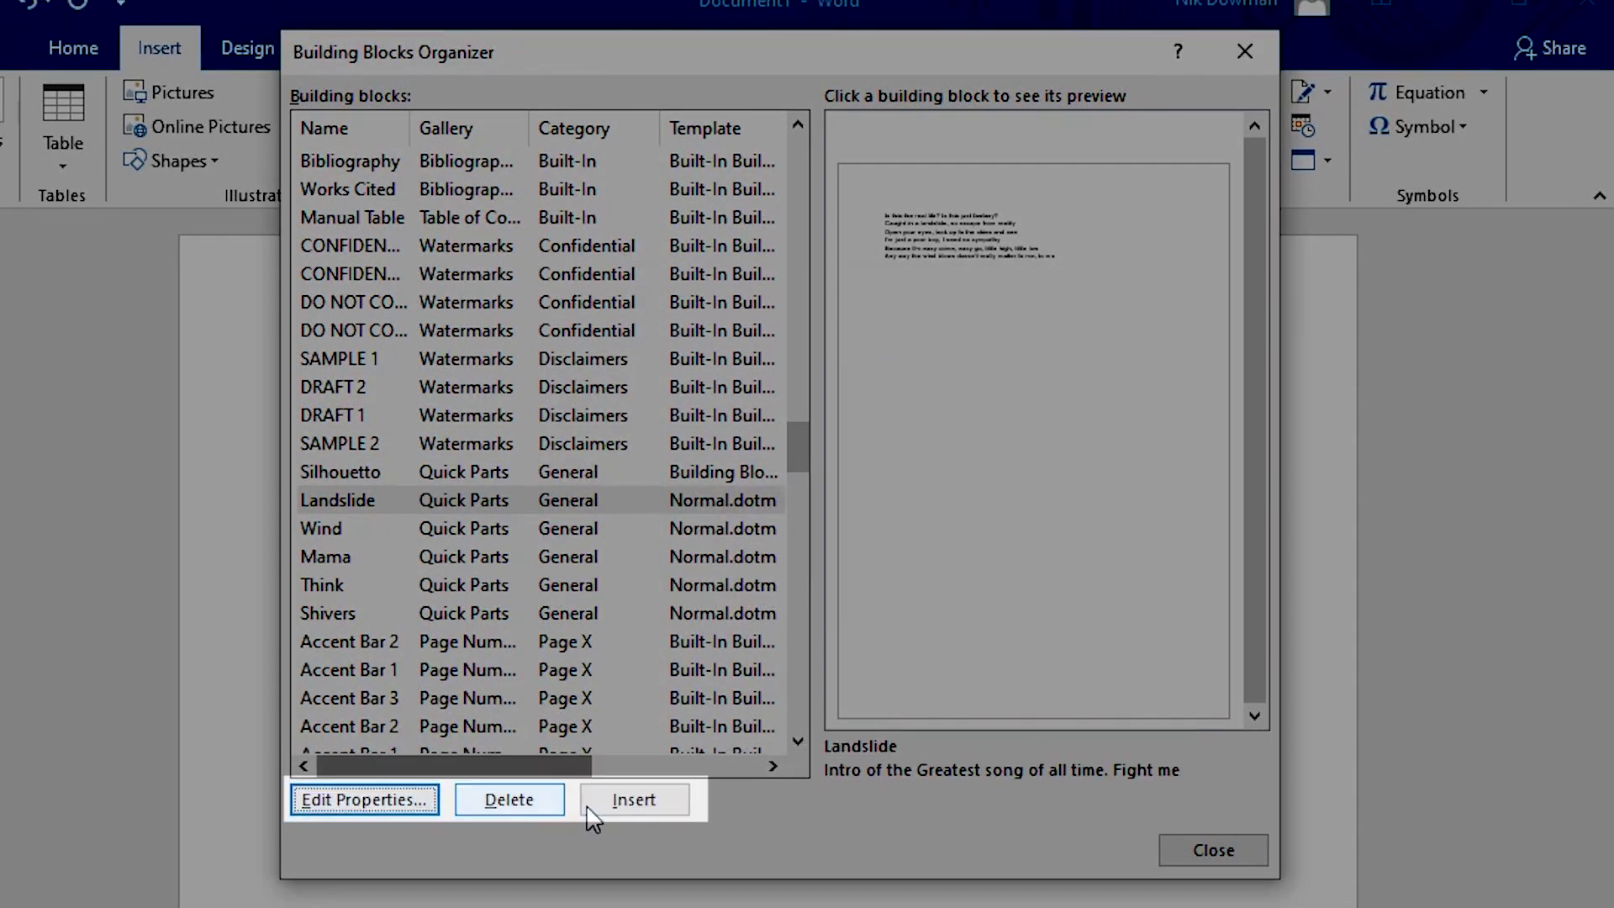
{"action": "left_click", "coordinate": [423, 805]}
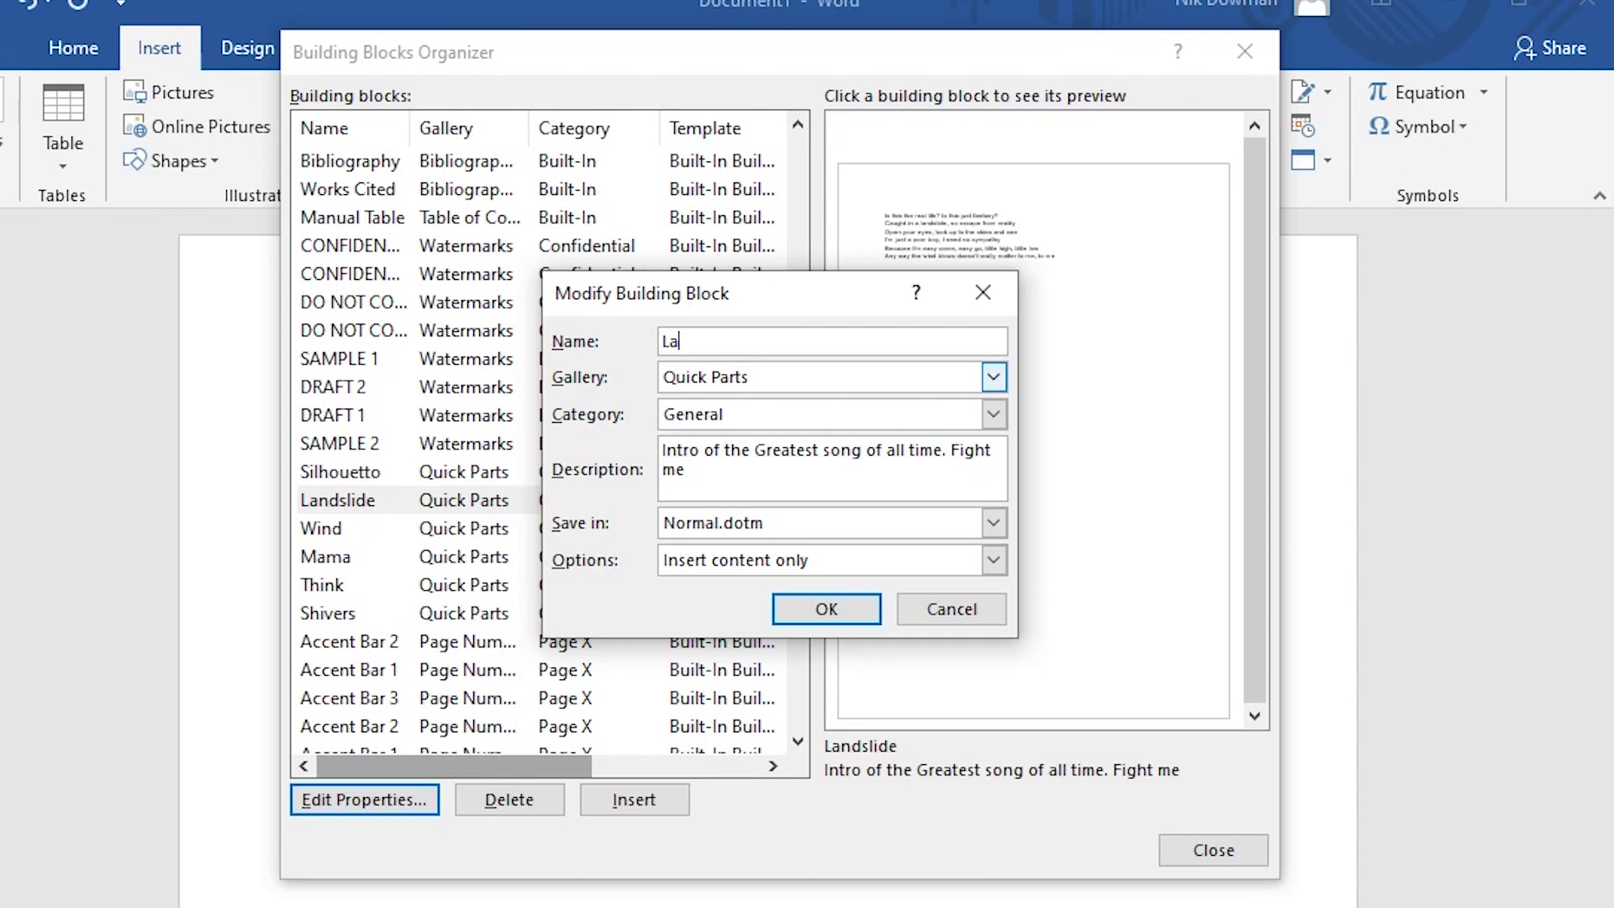
{"action": "type", "text": "Land slide"}
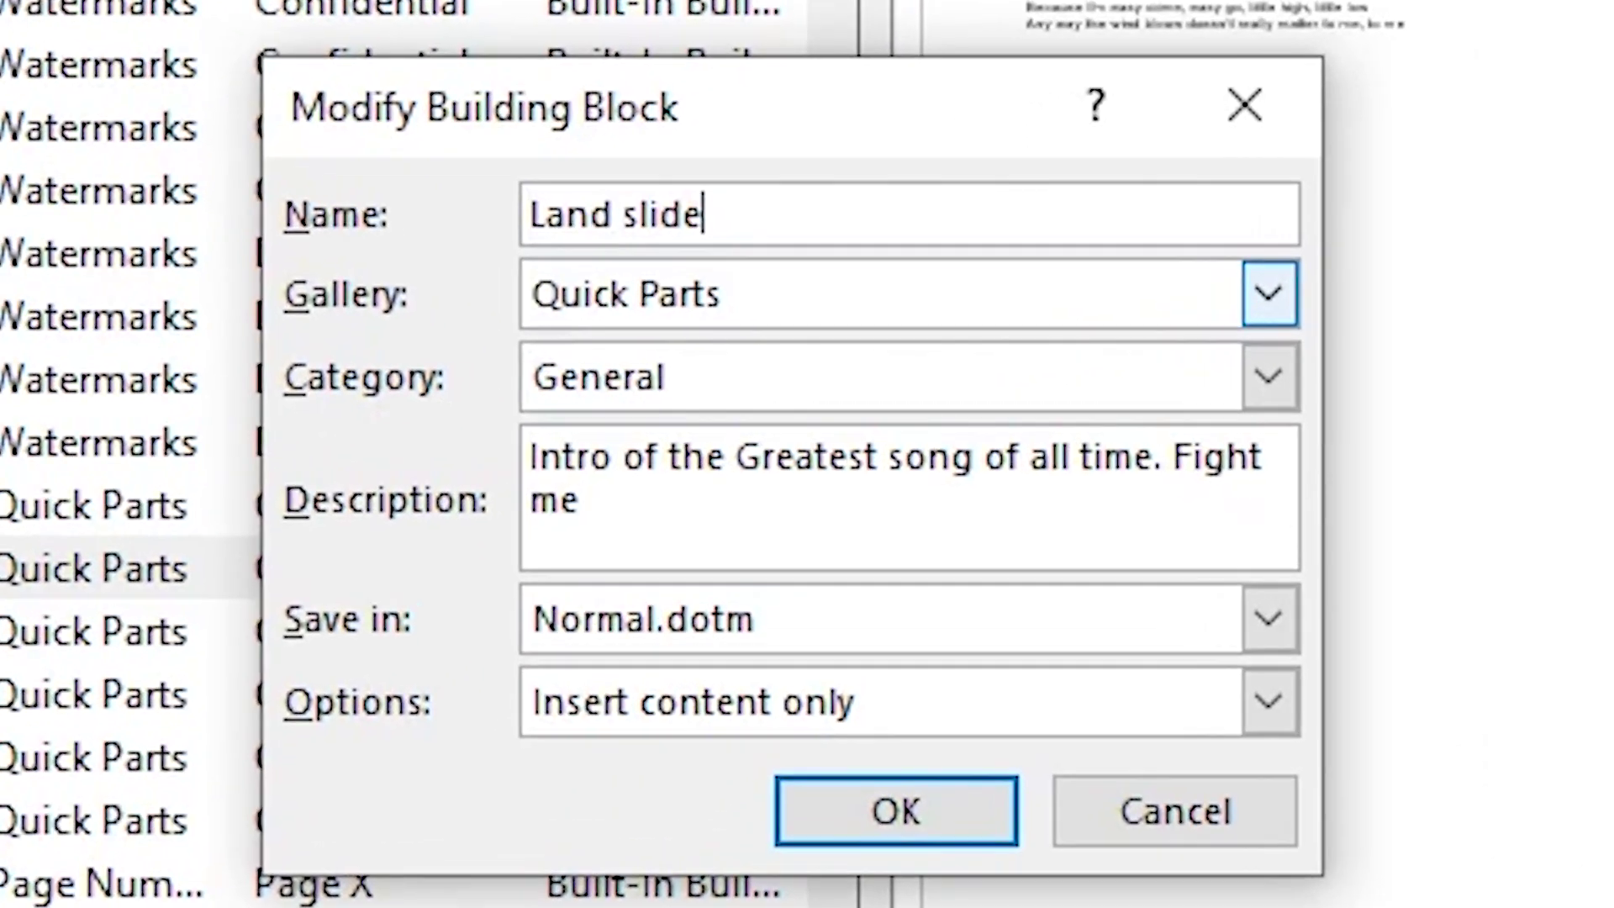
{"action": "left_click", "coordinate": [1026, 294]}
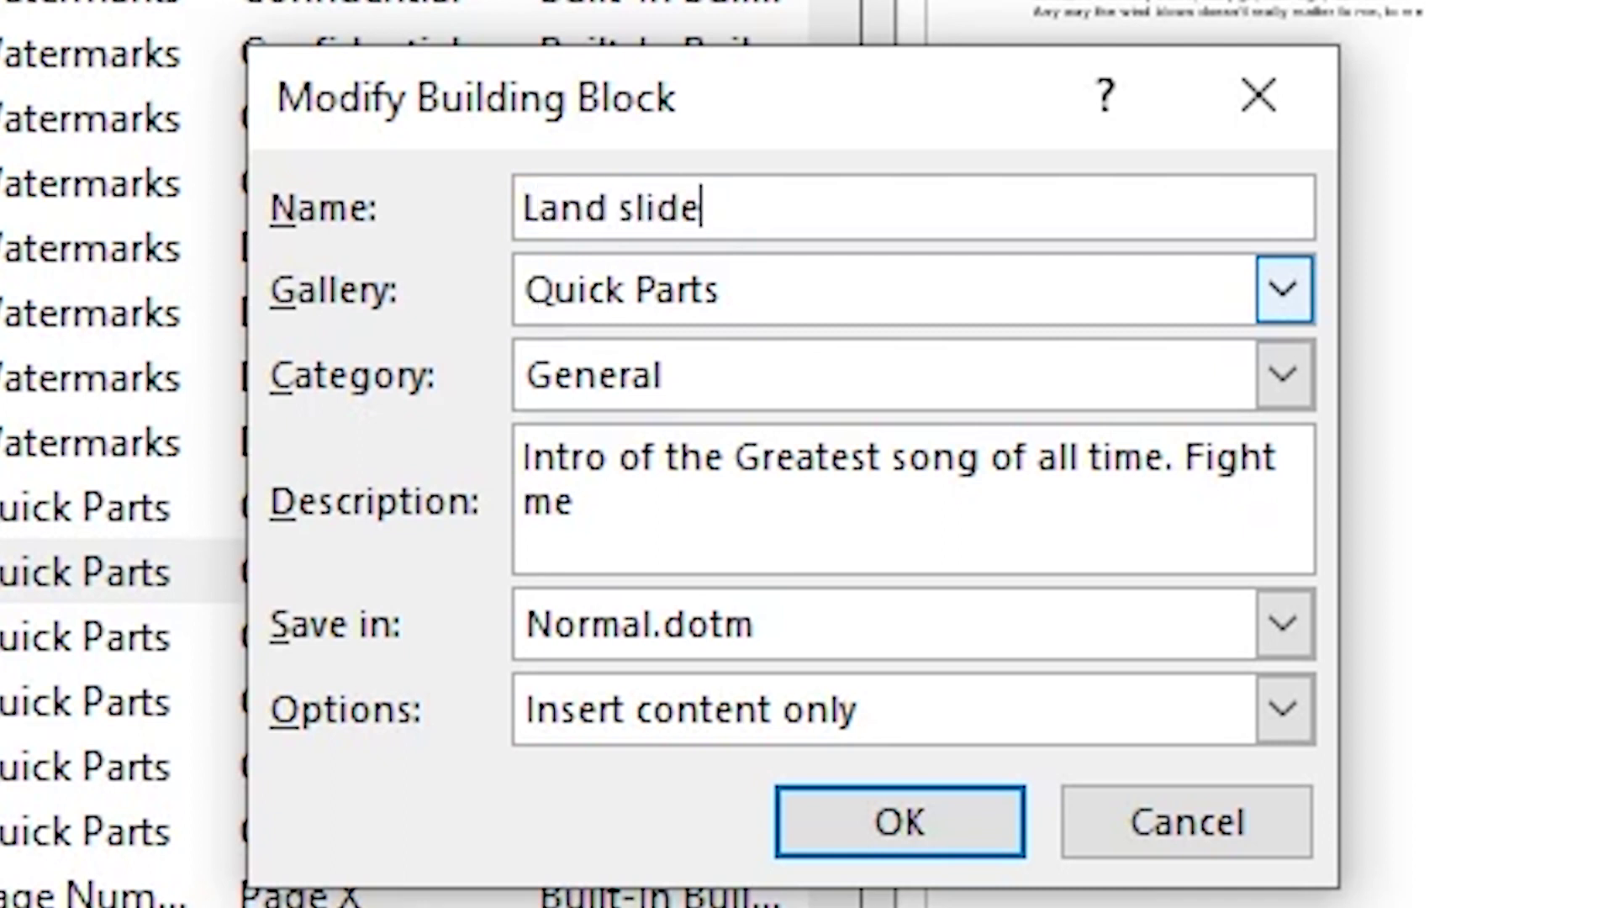
{"action": "left_click", "coordinate": [1027, 281]}
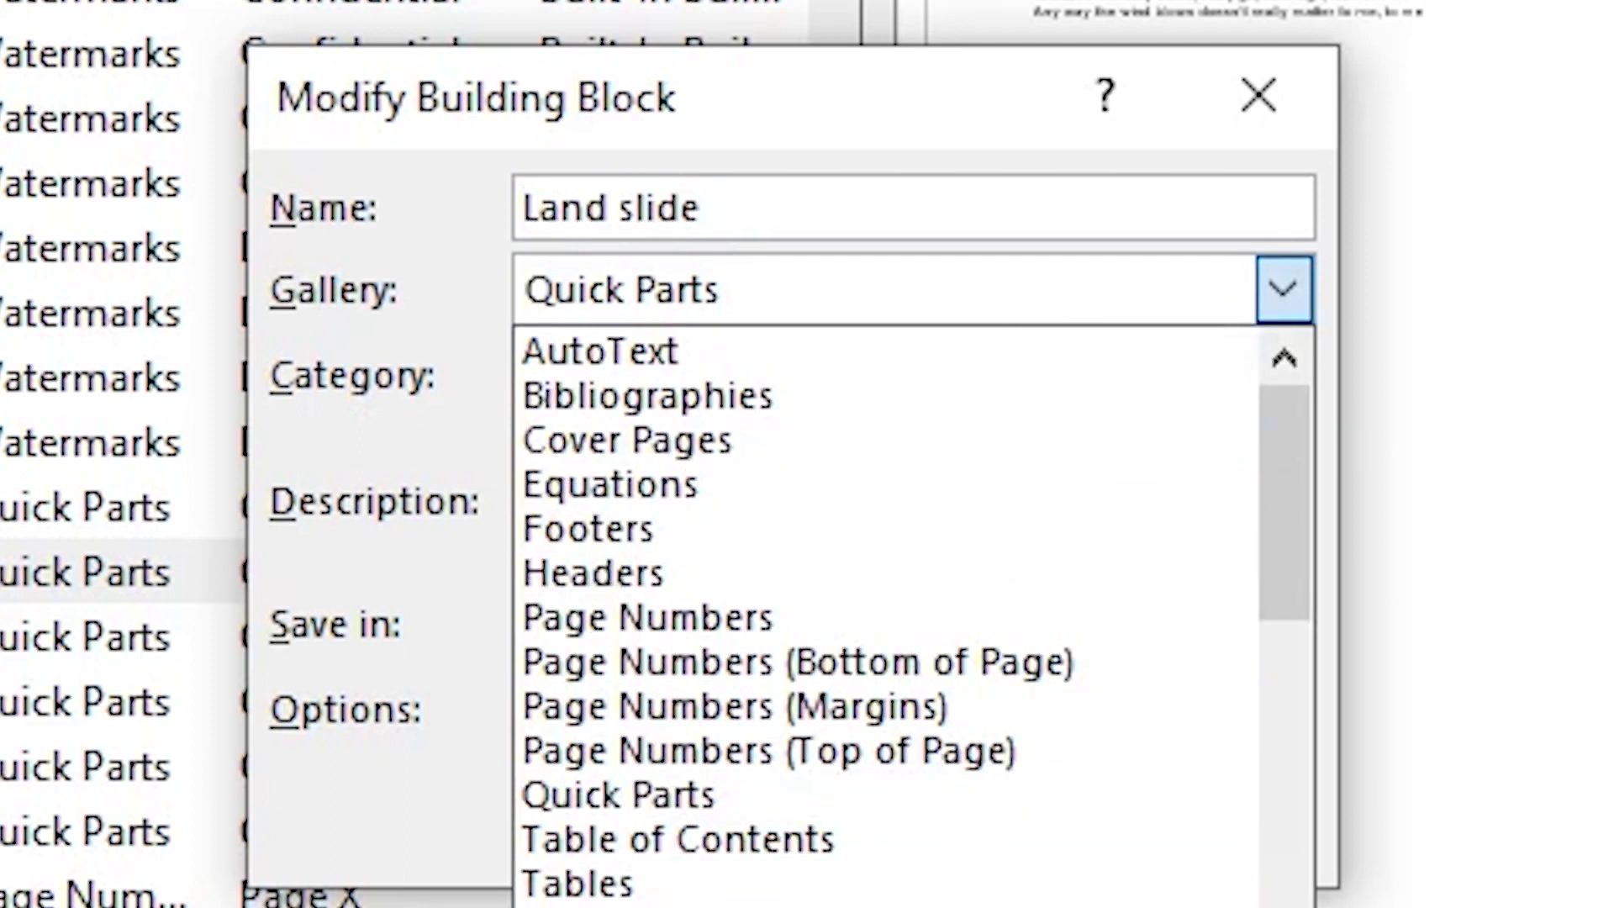
{"action": "left_click", "coordinate": [832, 305]}
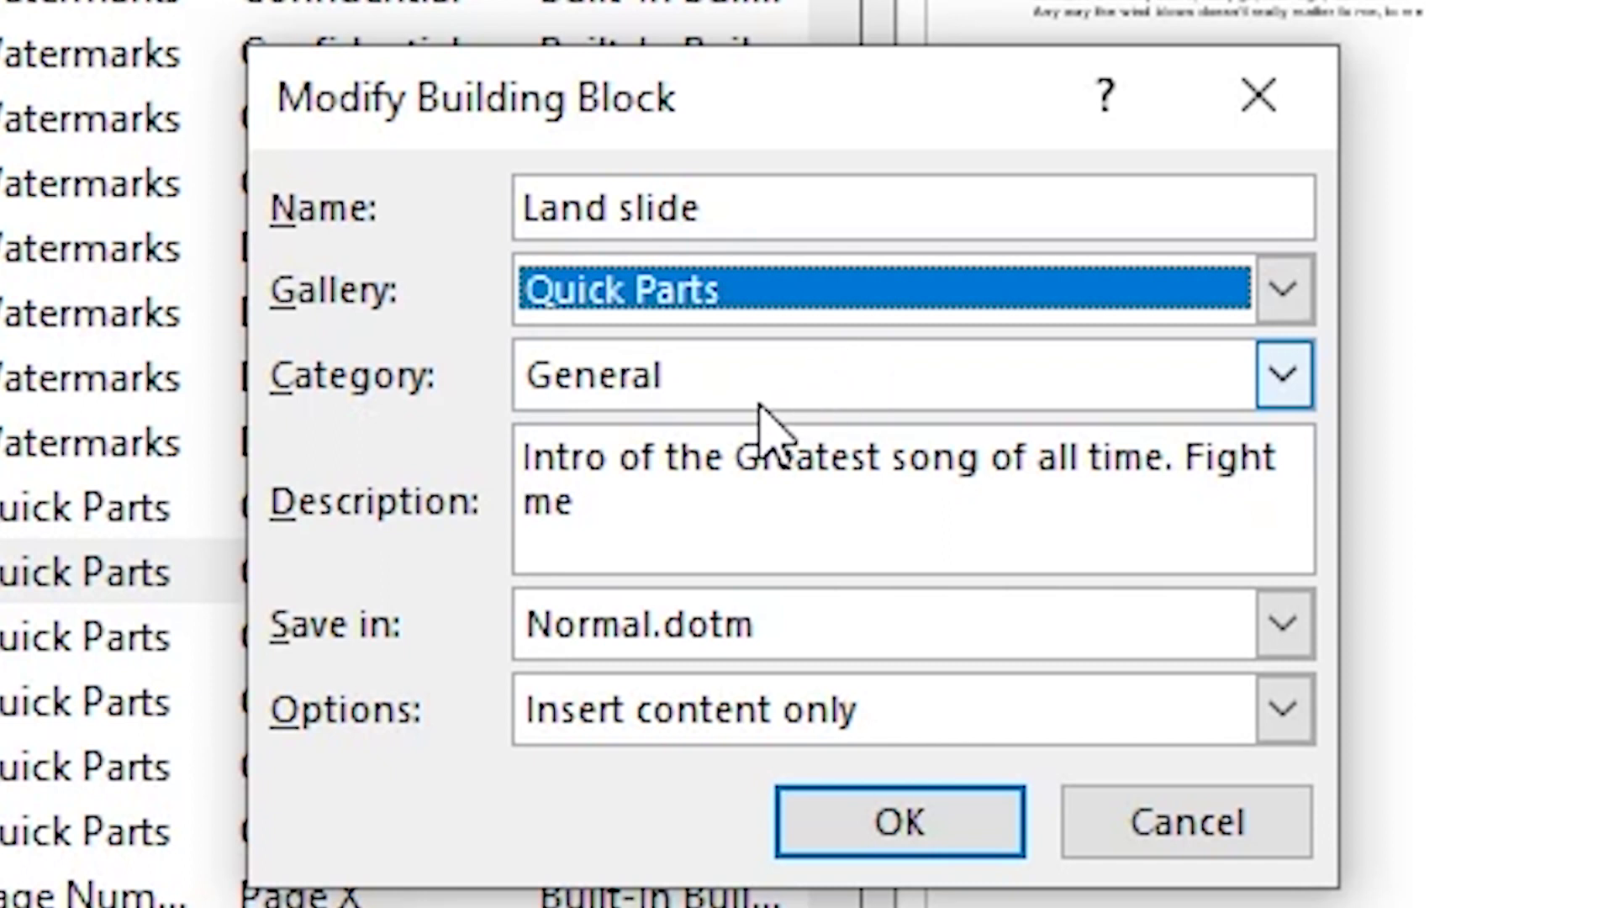
{"action": "left_click", "coordinate": [975, 817]}
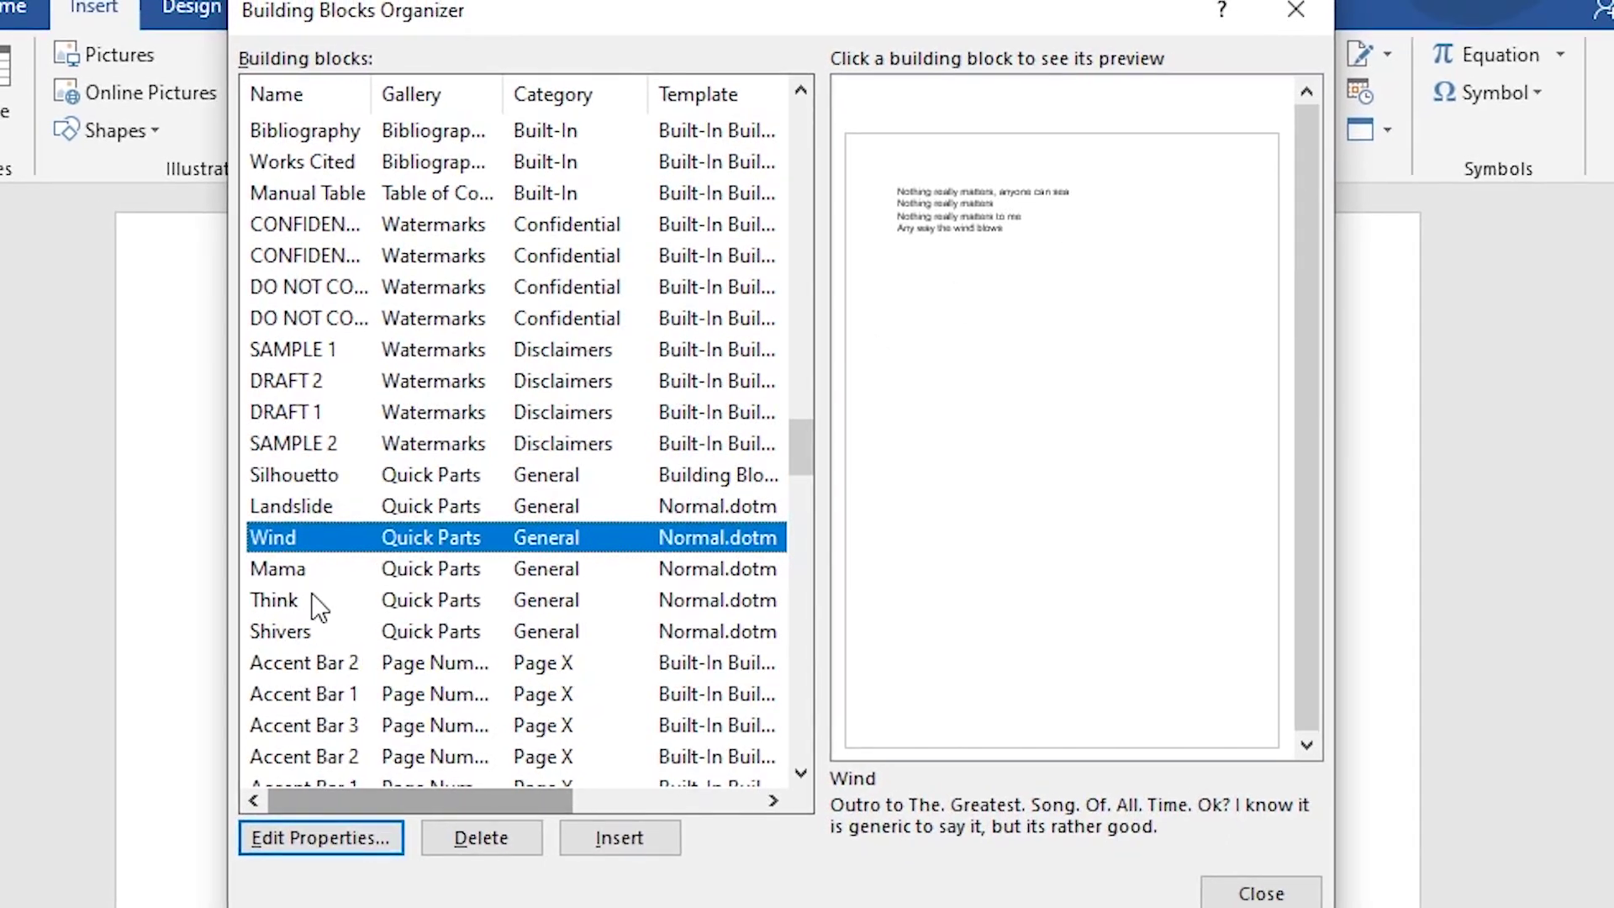
Insert the Wind building block into the document and correct "sea" to "see" in its first line
{"action": "left_click", "coordinate": [619, 838]}
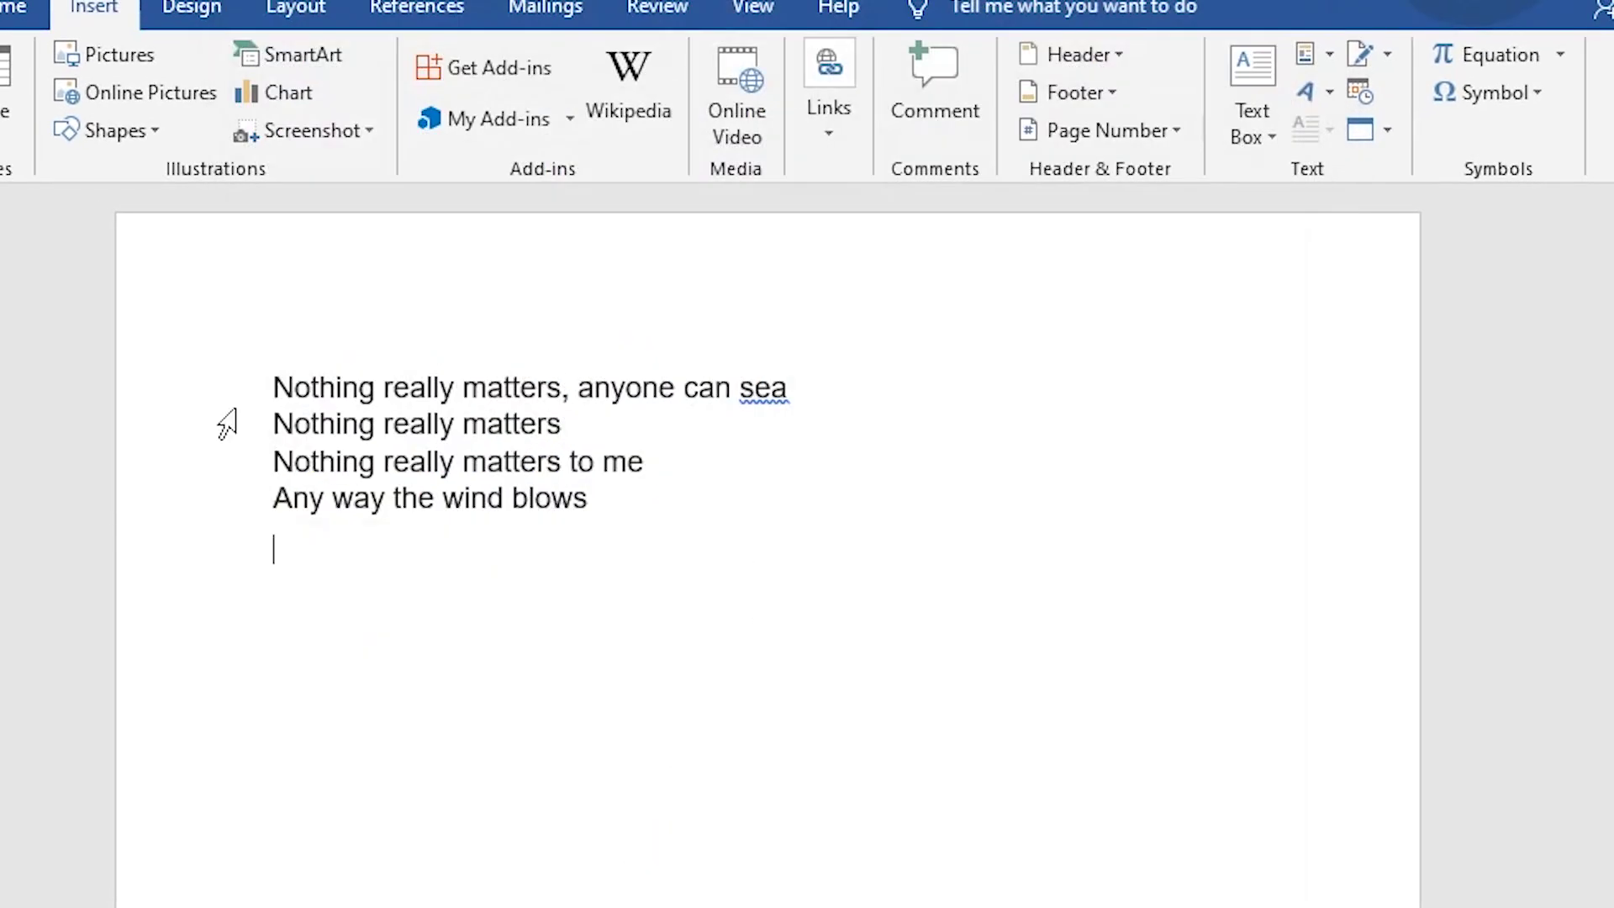
{"action": "left_click_drag", "start_coordinate": [805, 389], "coordinate": [806, 389]}
Save the corrected four-line Wind text to the Quick Part gallery as "Wind" in a new category named "Queen"
{"action": "left_click_drag", "start_coordinate": [626, 507], "coordinate": [274, 371]}
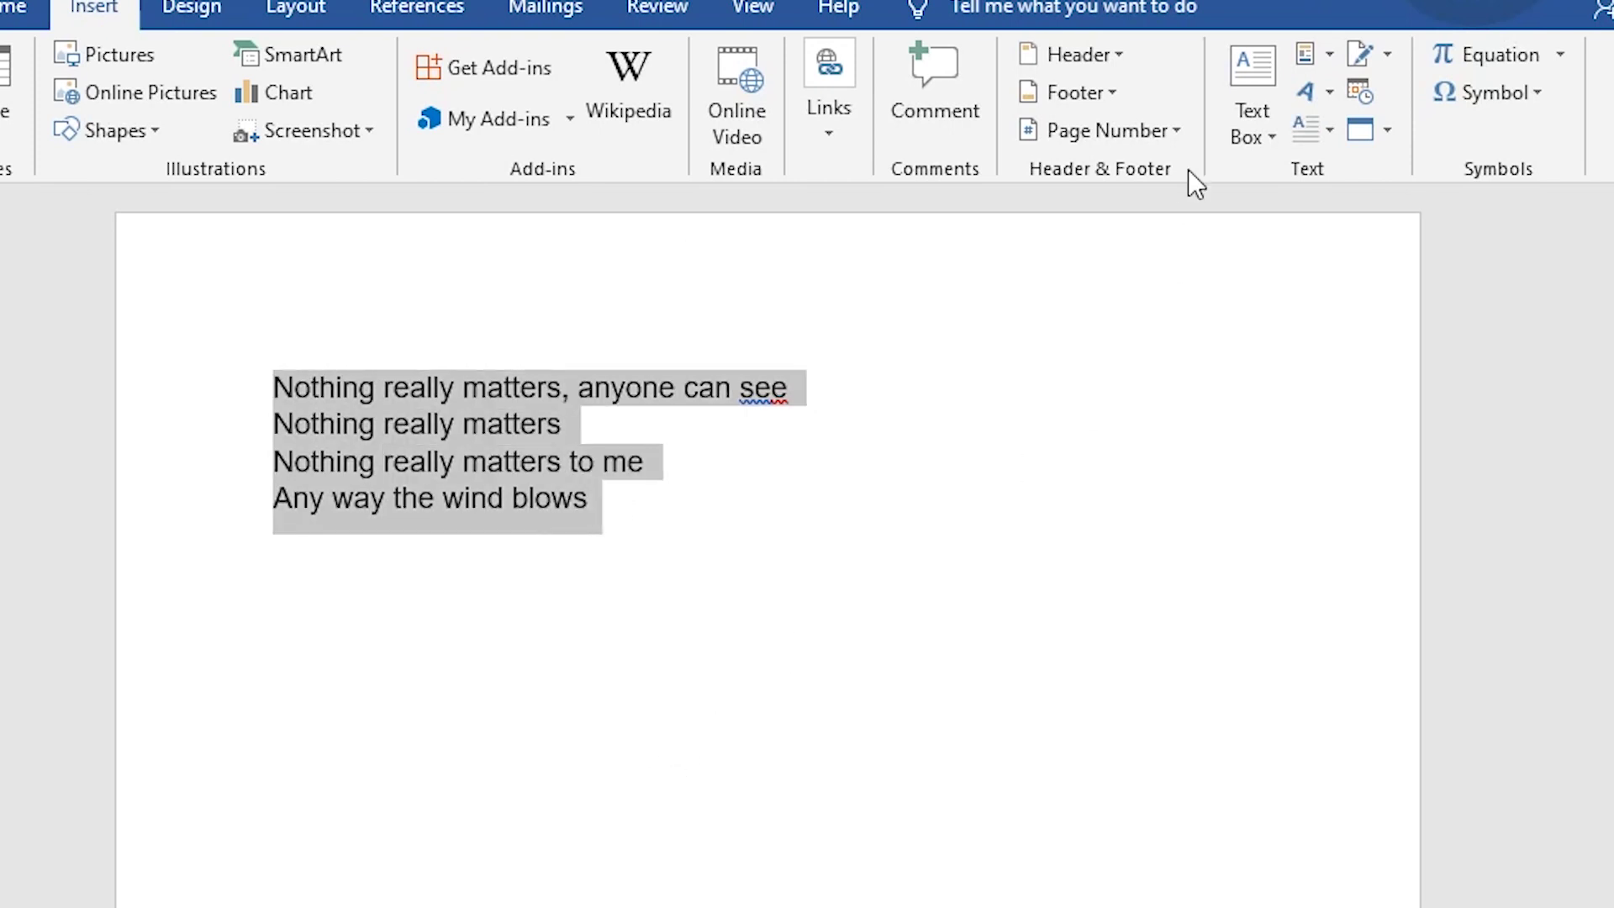
{"action": "left_click", "coordinate": [1326, 55]}
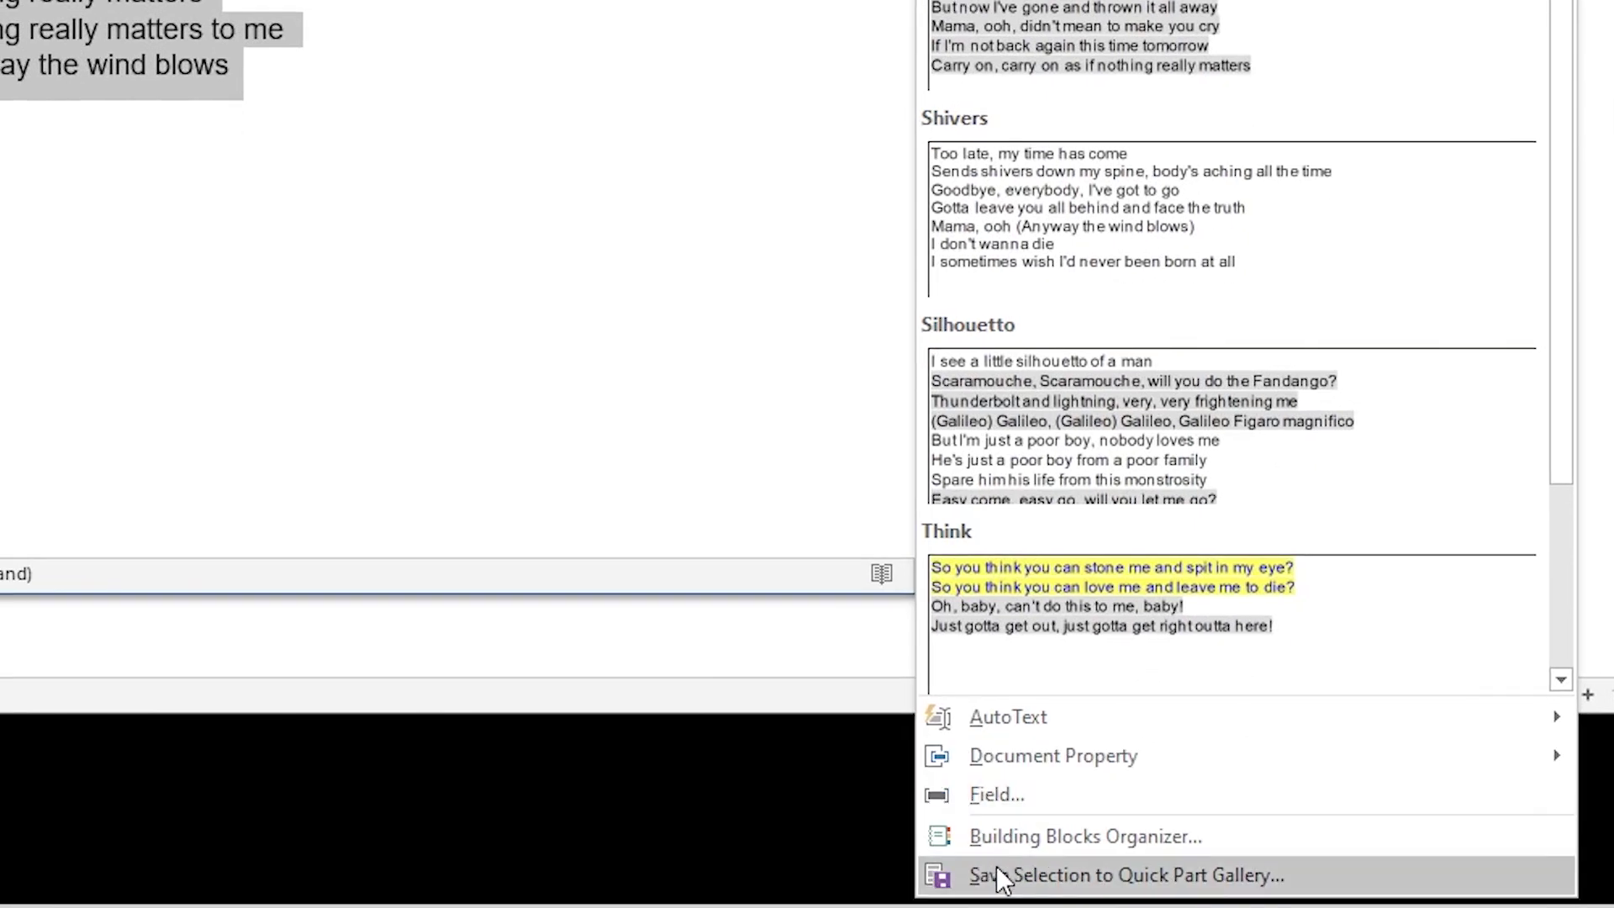
{"action": "left_click", "coordinate": [996, 865]}
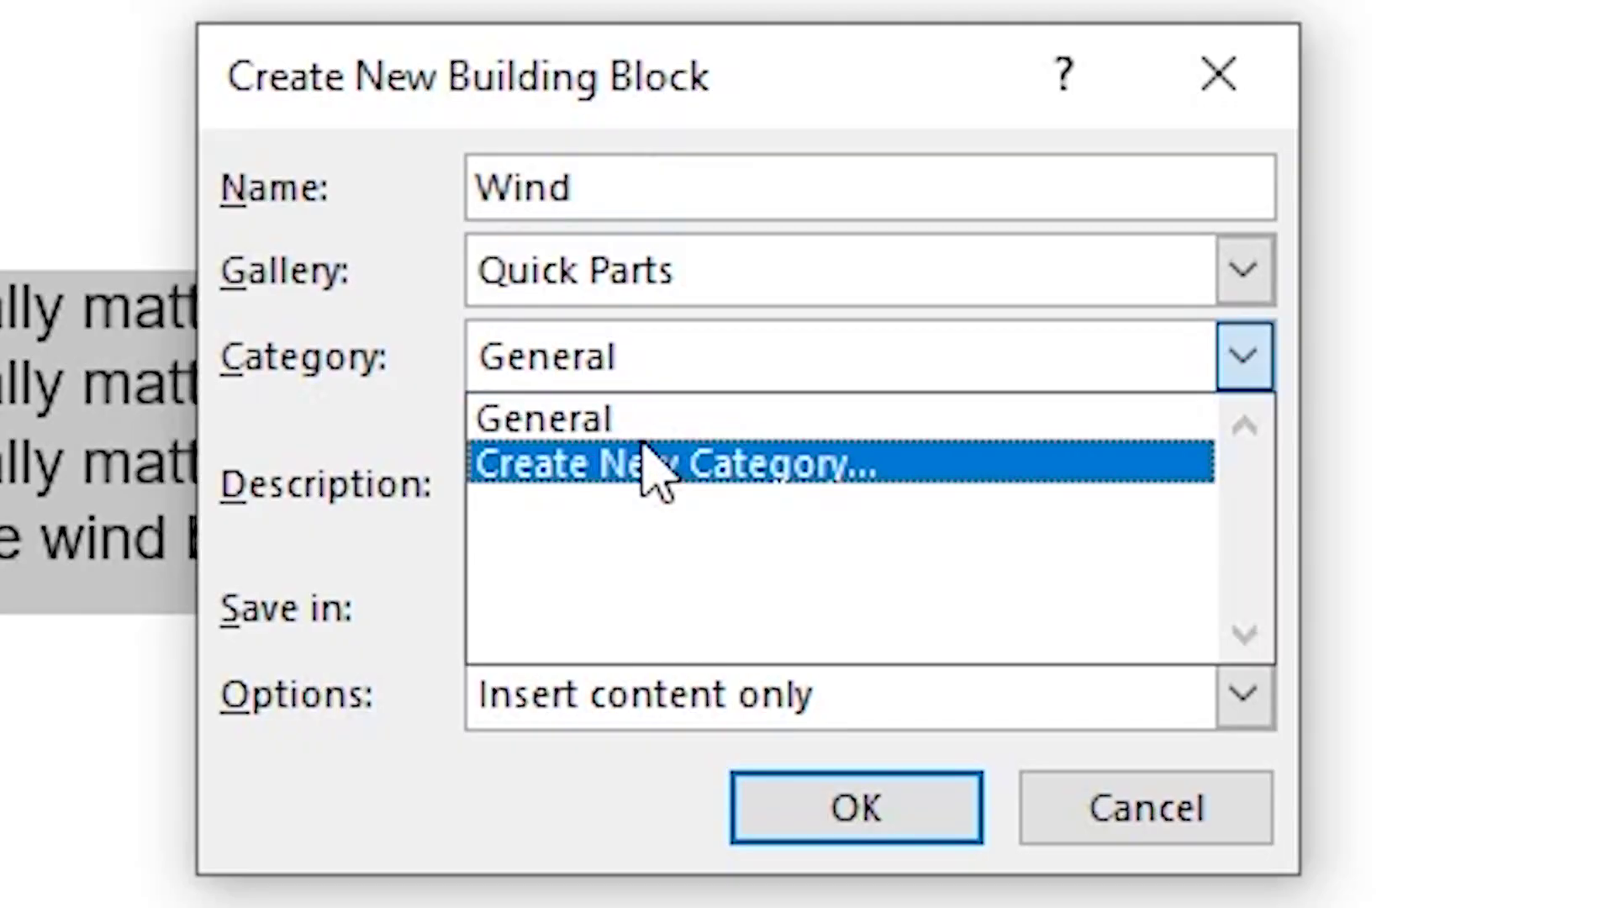
{"action": "left_click", "coordinate": [651, 467]}
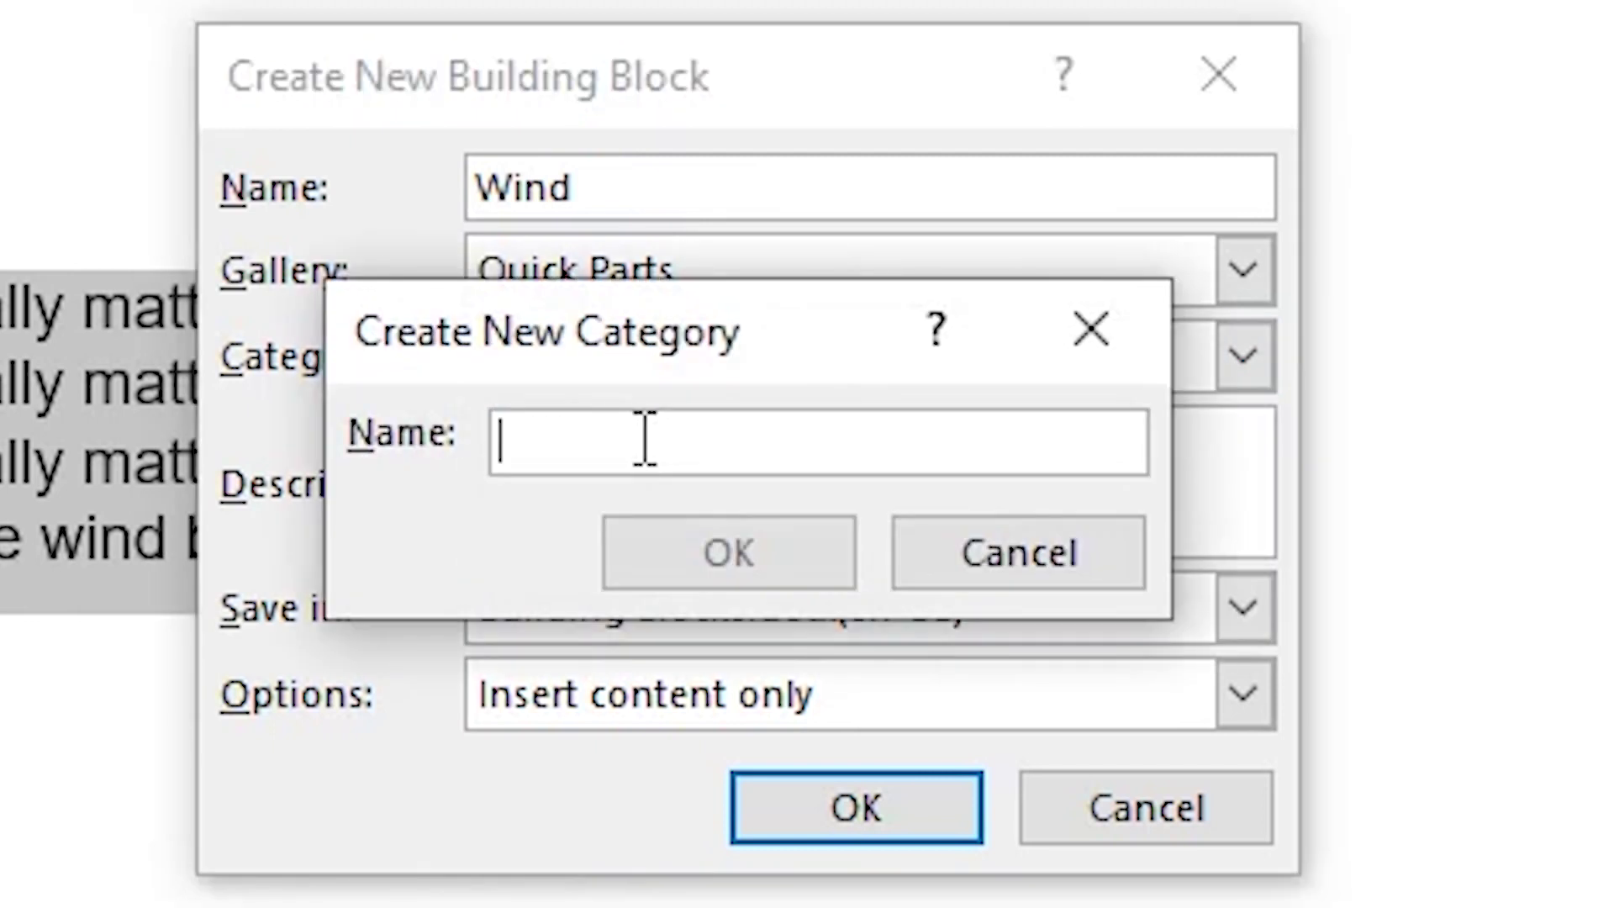
{"action": "key", "text": "Return"}
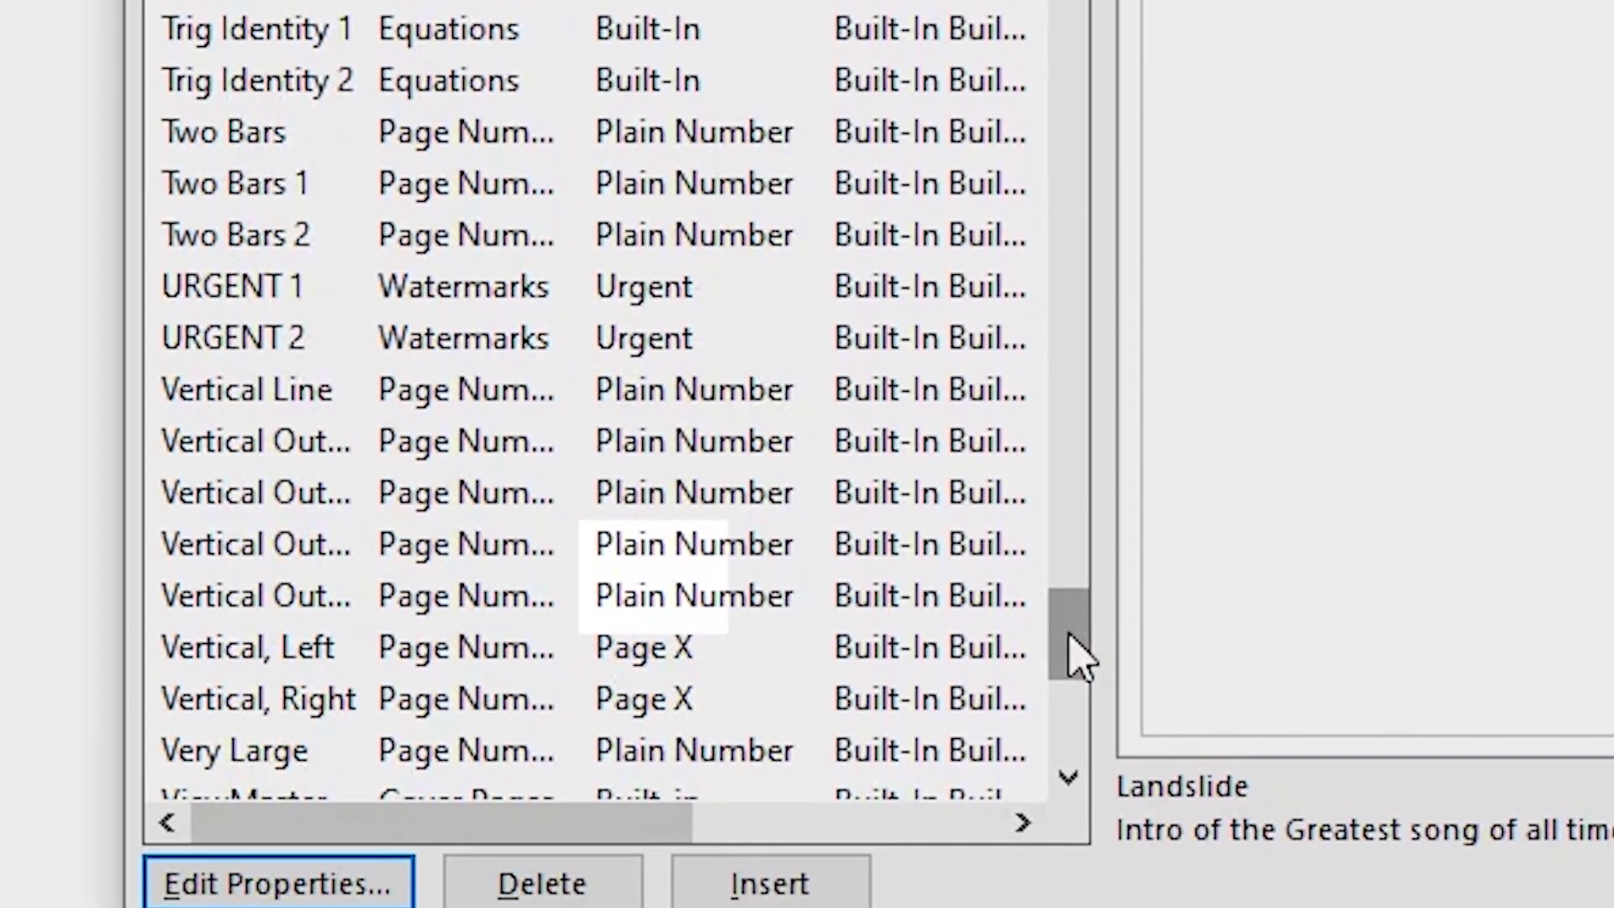
Compare the two Wind entries in the Building Blocks Organizer by their General and Queen categories
{"action": "left_click_drag", "start_coordinate": [1070, 648], "coordinate": [1081, 785]}
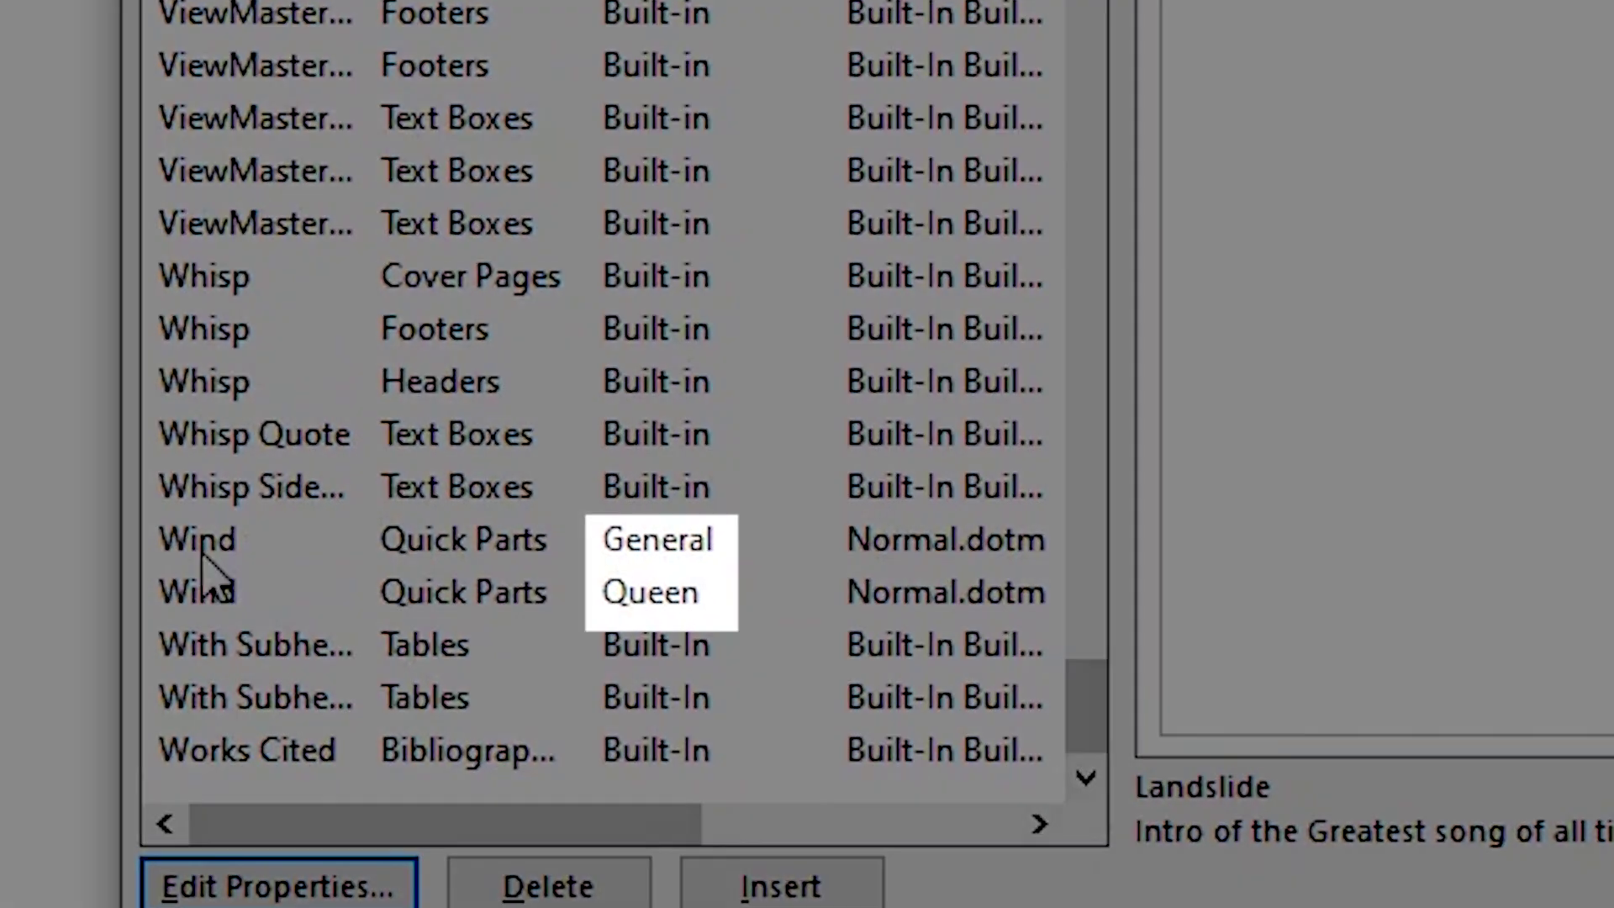
{"action": "left_click", "coordinate": [202, 555]}
{"action": "left_click", "coordinate": [327, 582]}
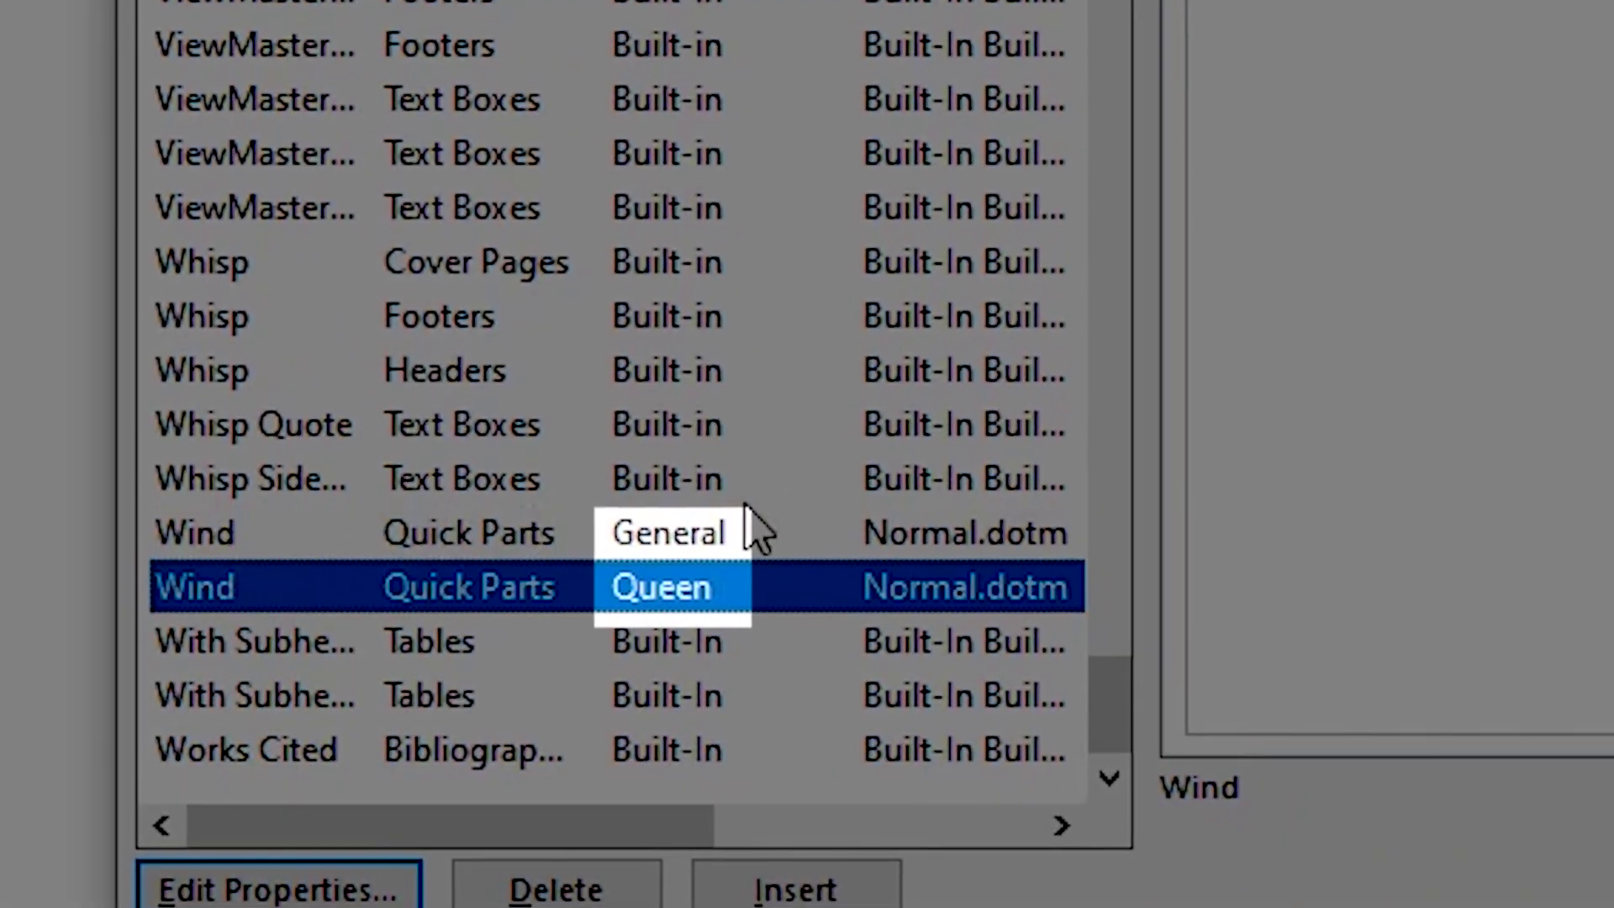
{"action": "left_click", "coordinate": [695, 538]}
{"action": "left_click", "coordinate": [689, 589]}
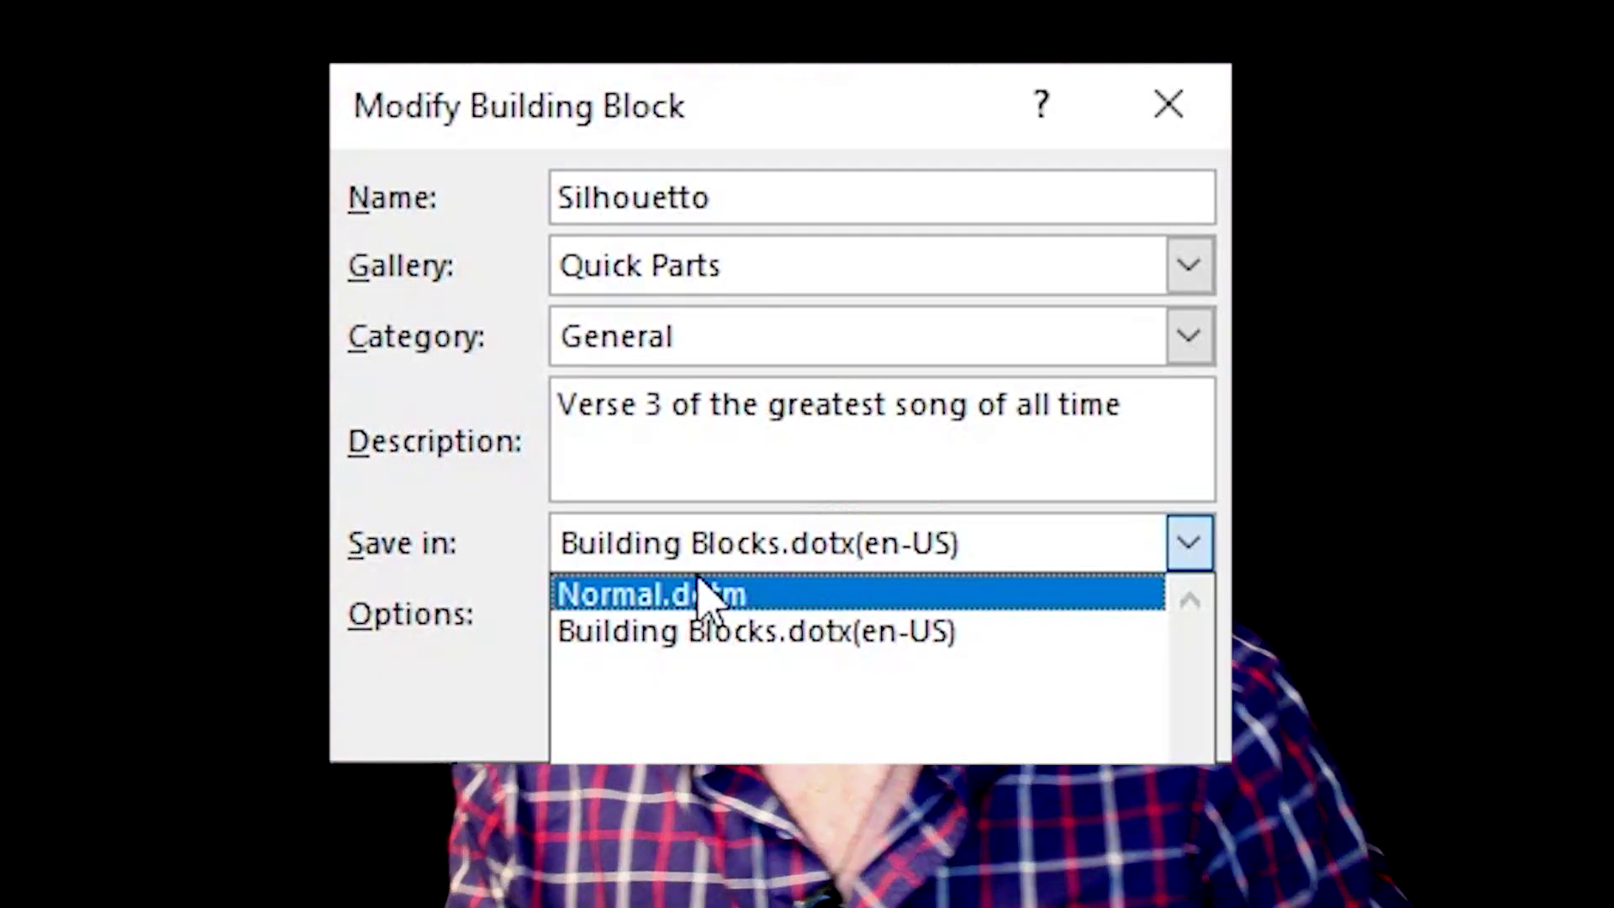
Change the Silhouetto building block's save location to Normal.dotm and redefine the entry
{"action": "left_click", "coordinate": [706, 594]}
{"action": "left_click", "coordinate": [874, 707]}
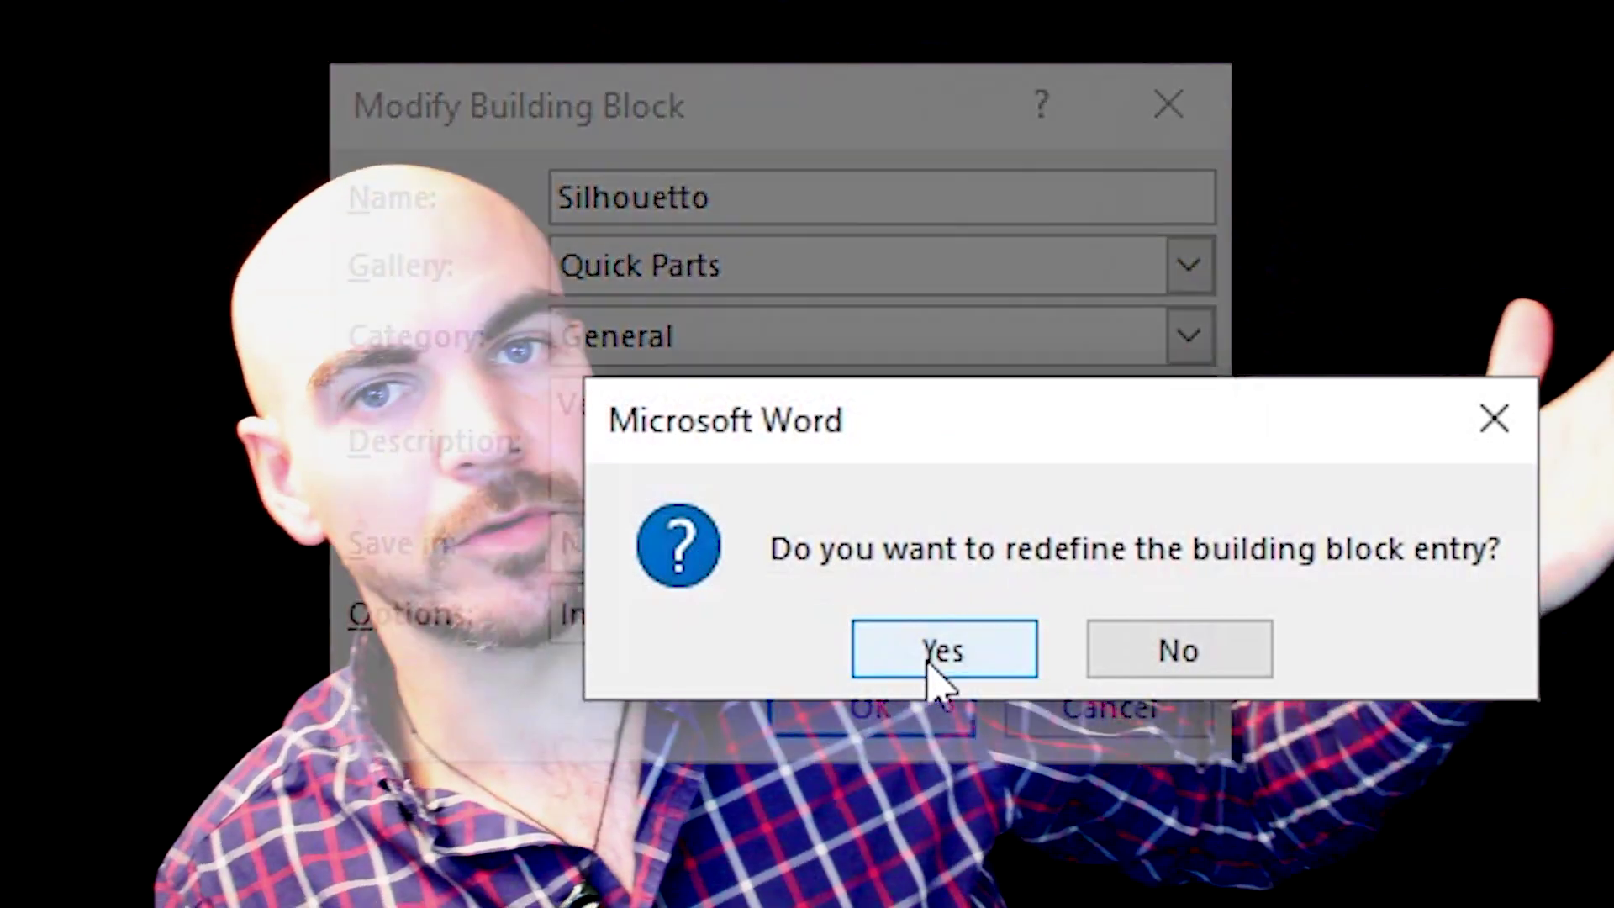
{"action": "left_click", "coordinate": [933, 664]}
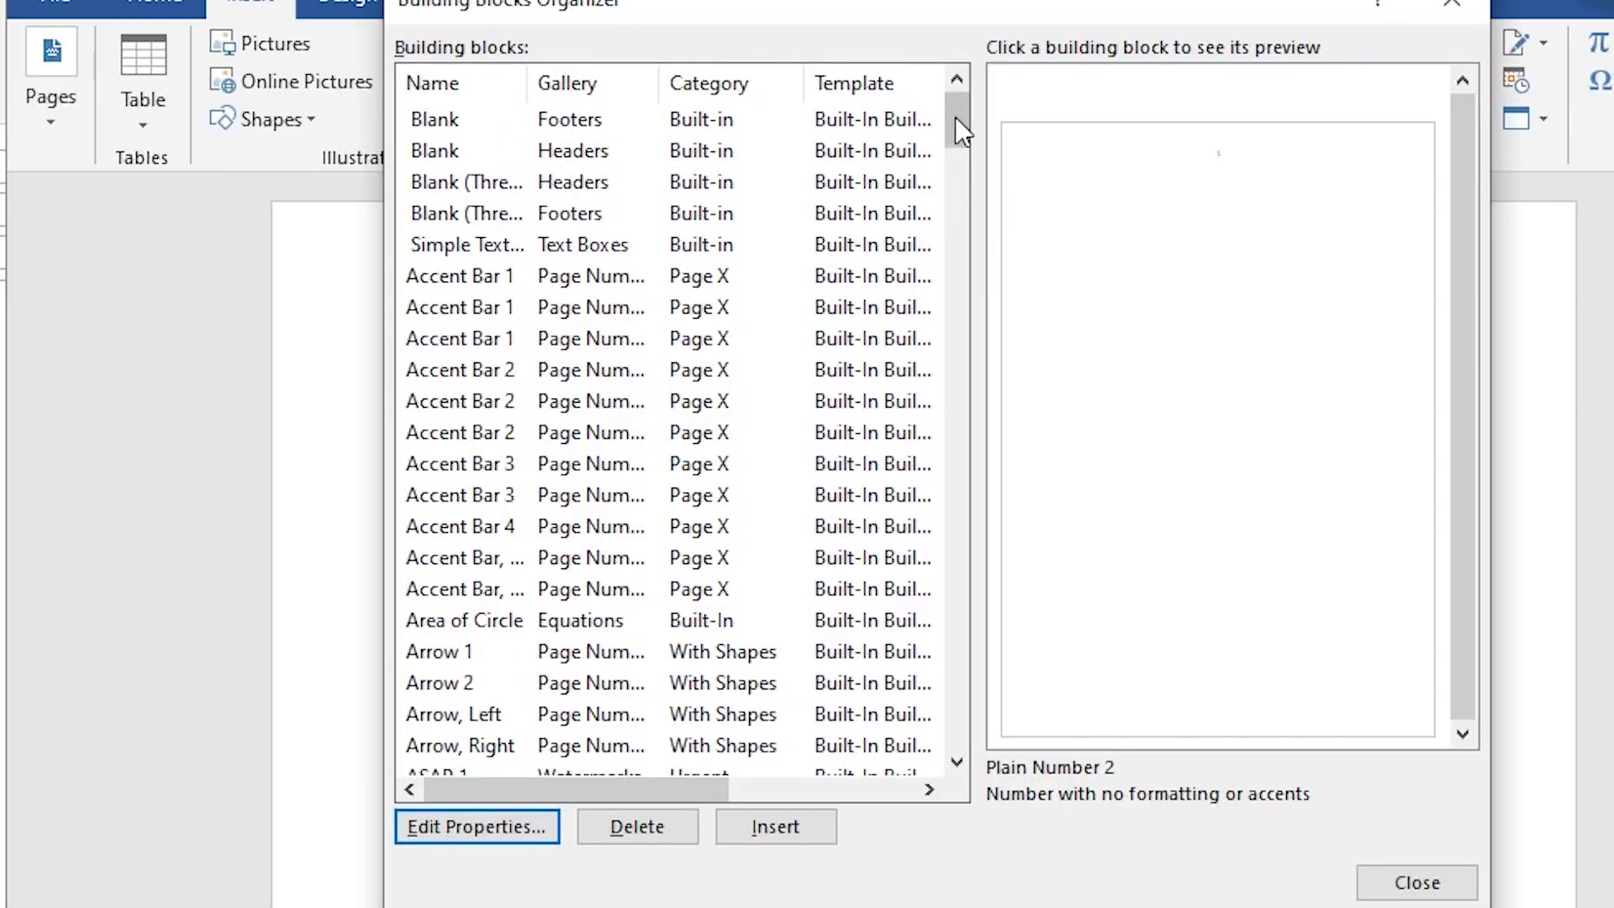
Change the category of the General Wind building block to Queen and redefine the entry
{"action": "left_click_drag", "start_coordinate": [954, 118], "coordinate": [989, 746]}
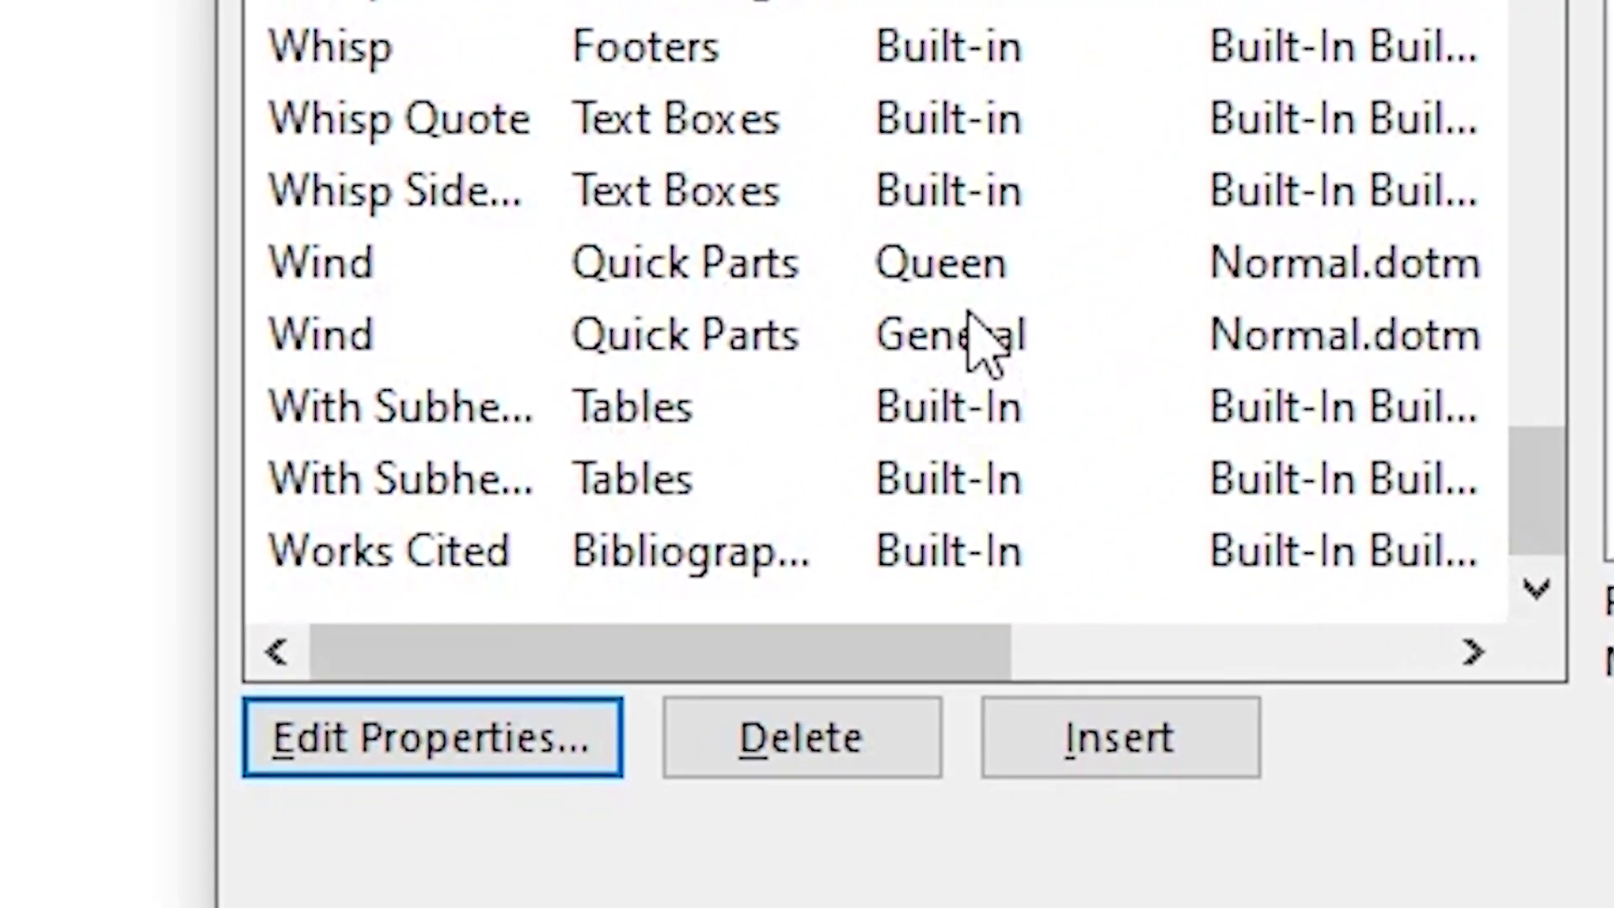
{"action": "left_click", "coordinate": [963, 344]}
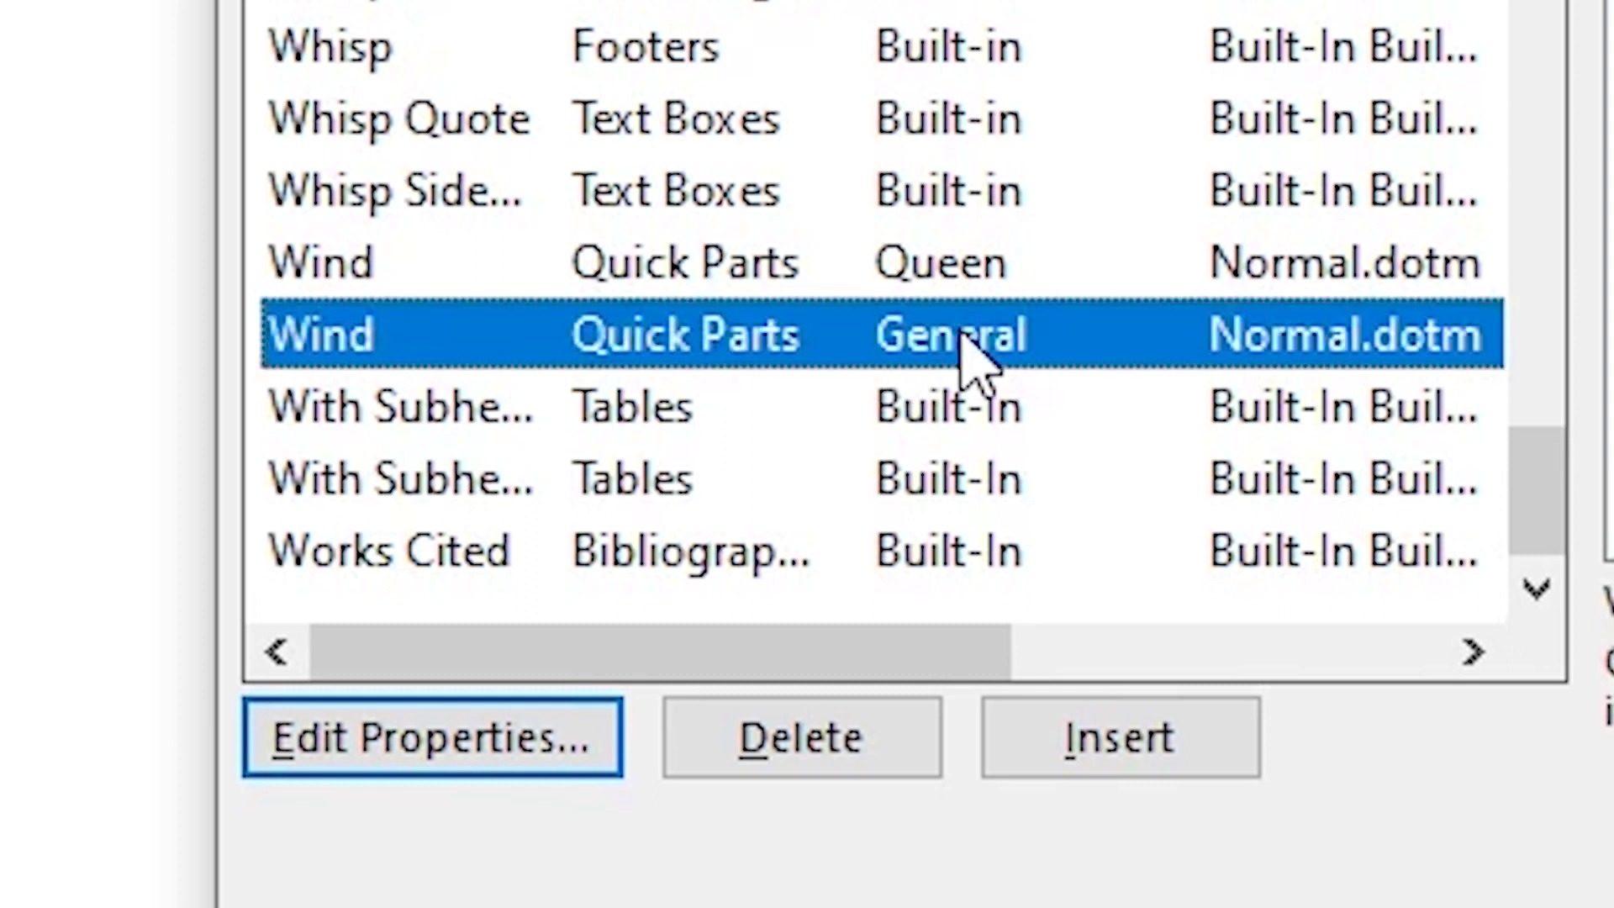
{"action": "left_click", "coordinate": [529, 756]}
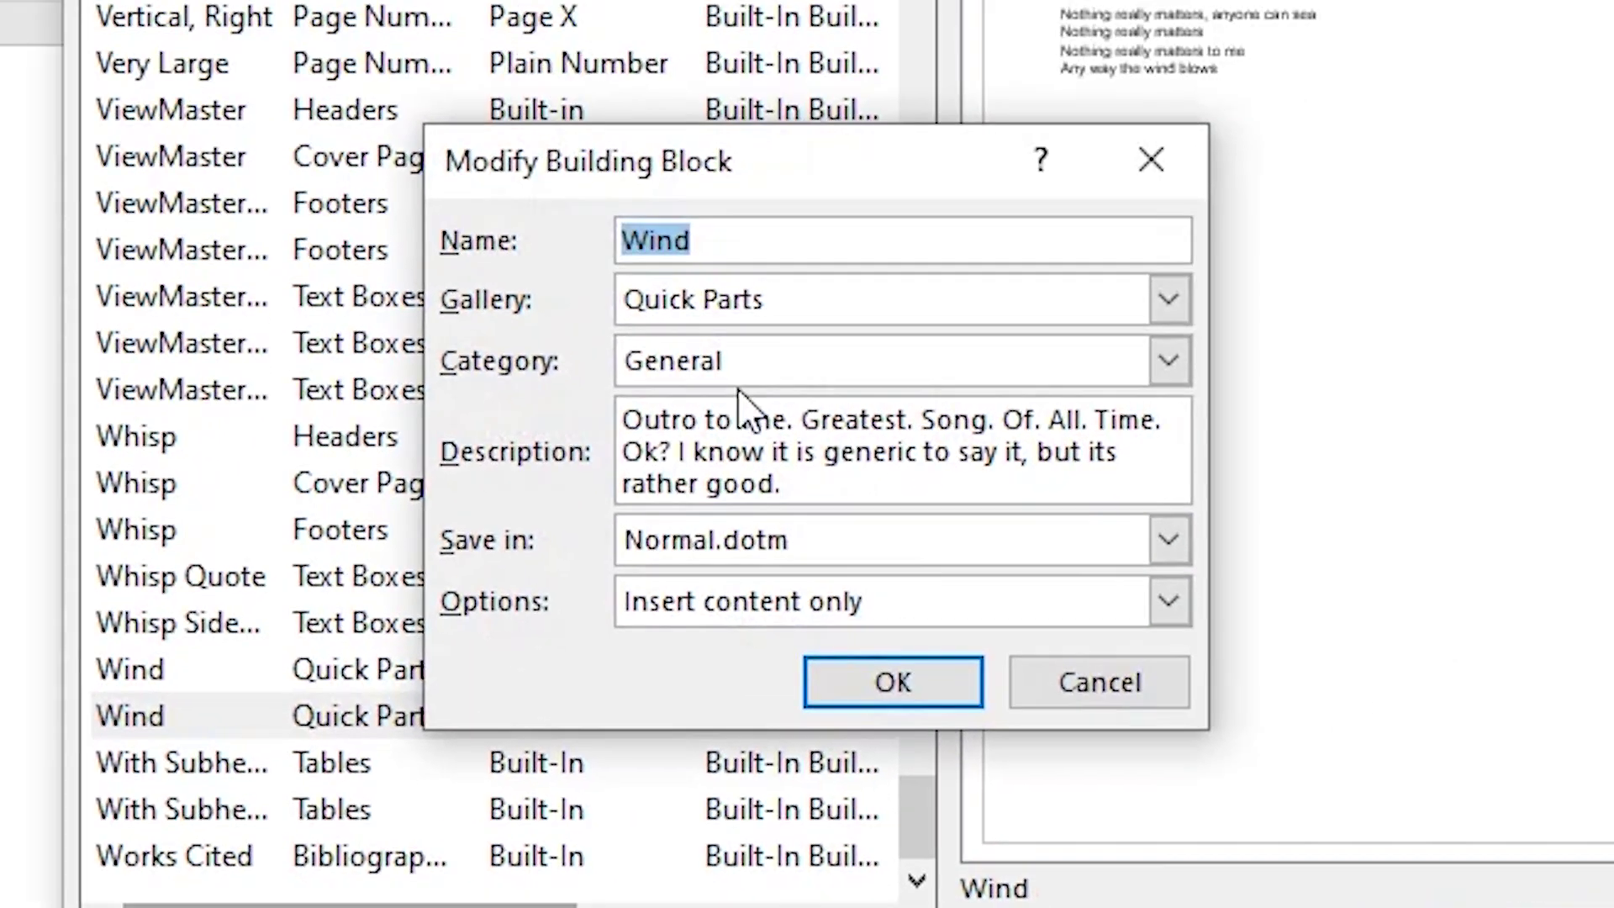
{"action": "left_click", "coordinate": [739, 381]}
{"action": "left_click", "coordinate": [719, 437]}
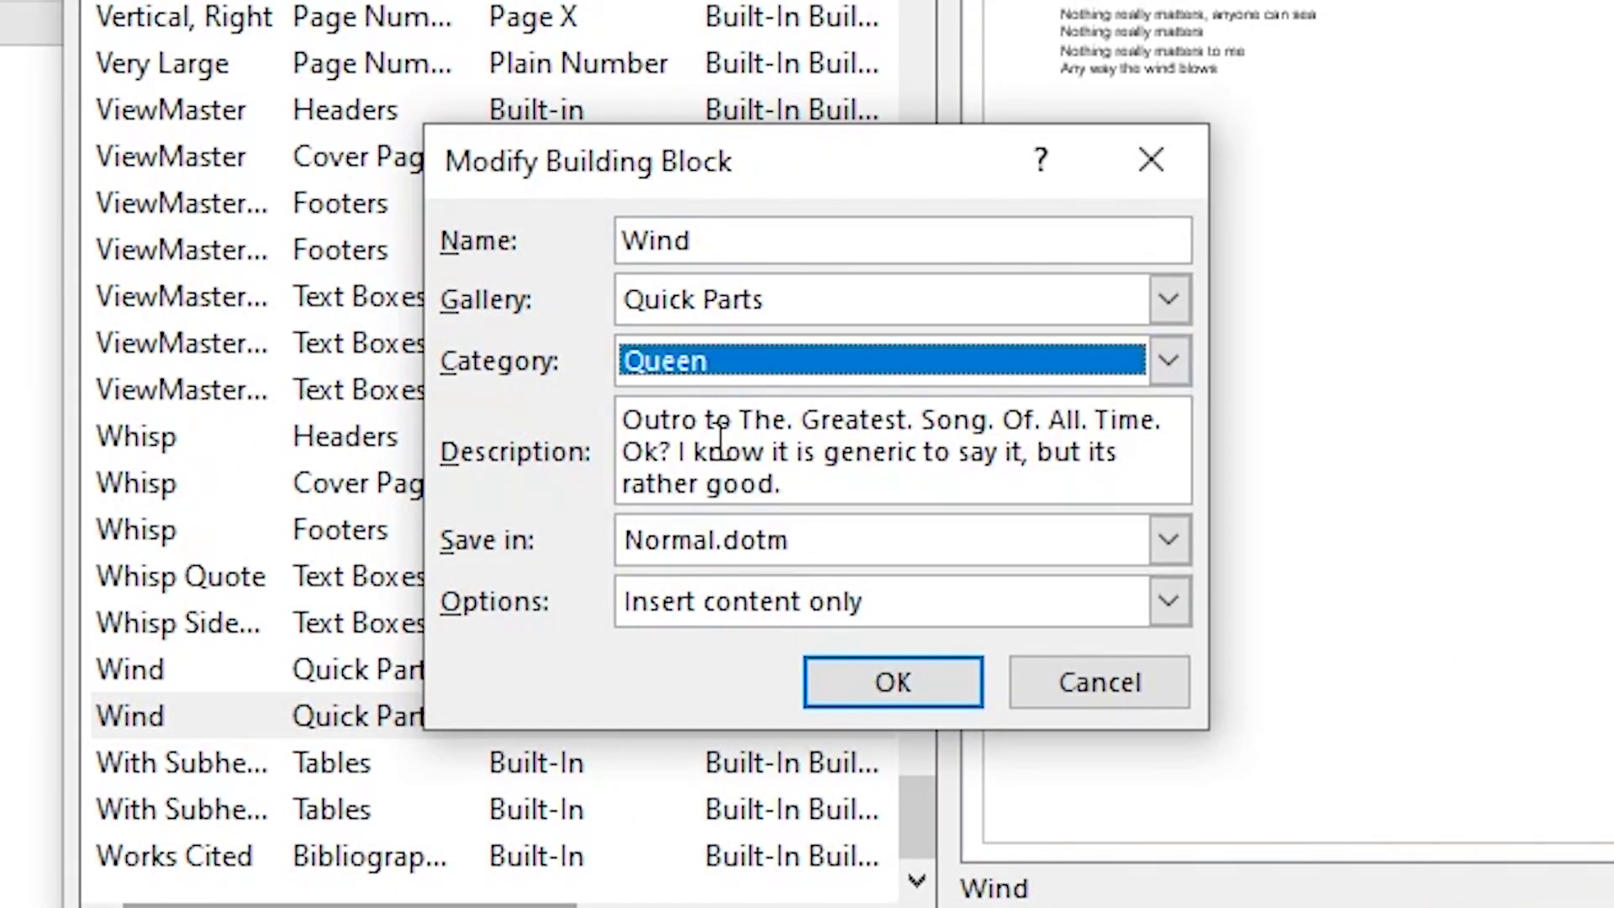
{"action": "left_click", "coordinate": [892, 683]}
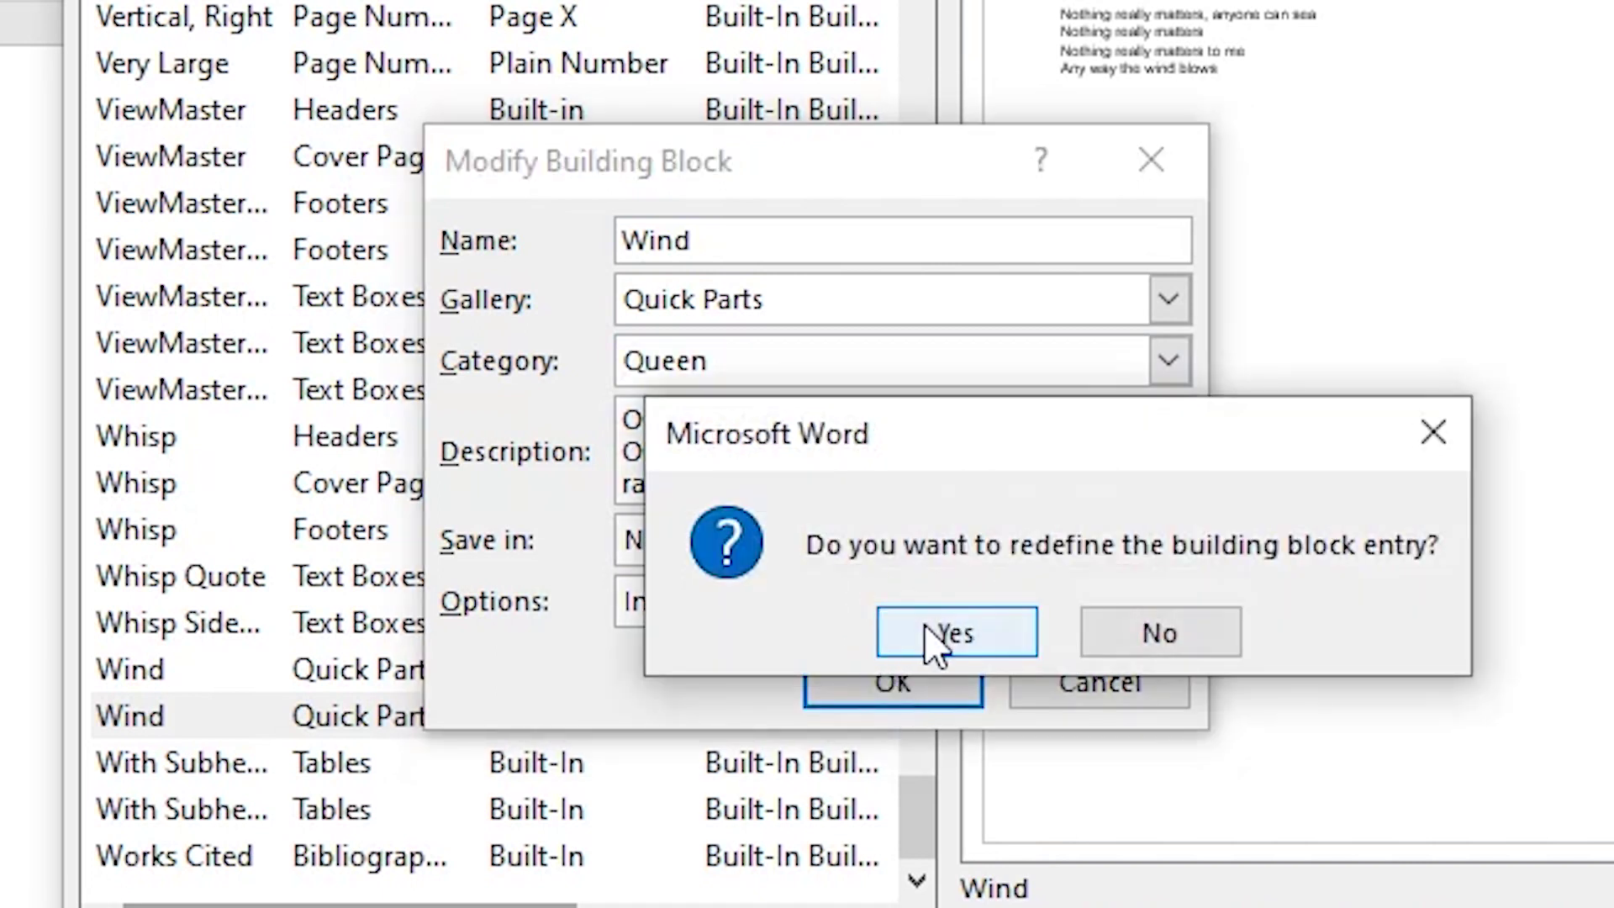
{"action": "left_click", "coordinate": [933, 643]}
Delete the Wind building block in the Queen category from the Building Blocks Organizer
{"action": "left_click_drag", "start_coordinate": [895, 4], "coordinate": [920, 828]}
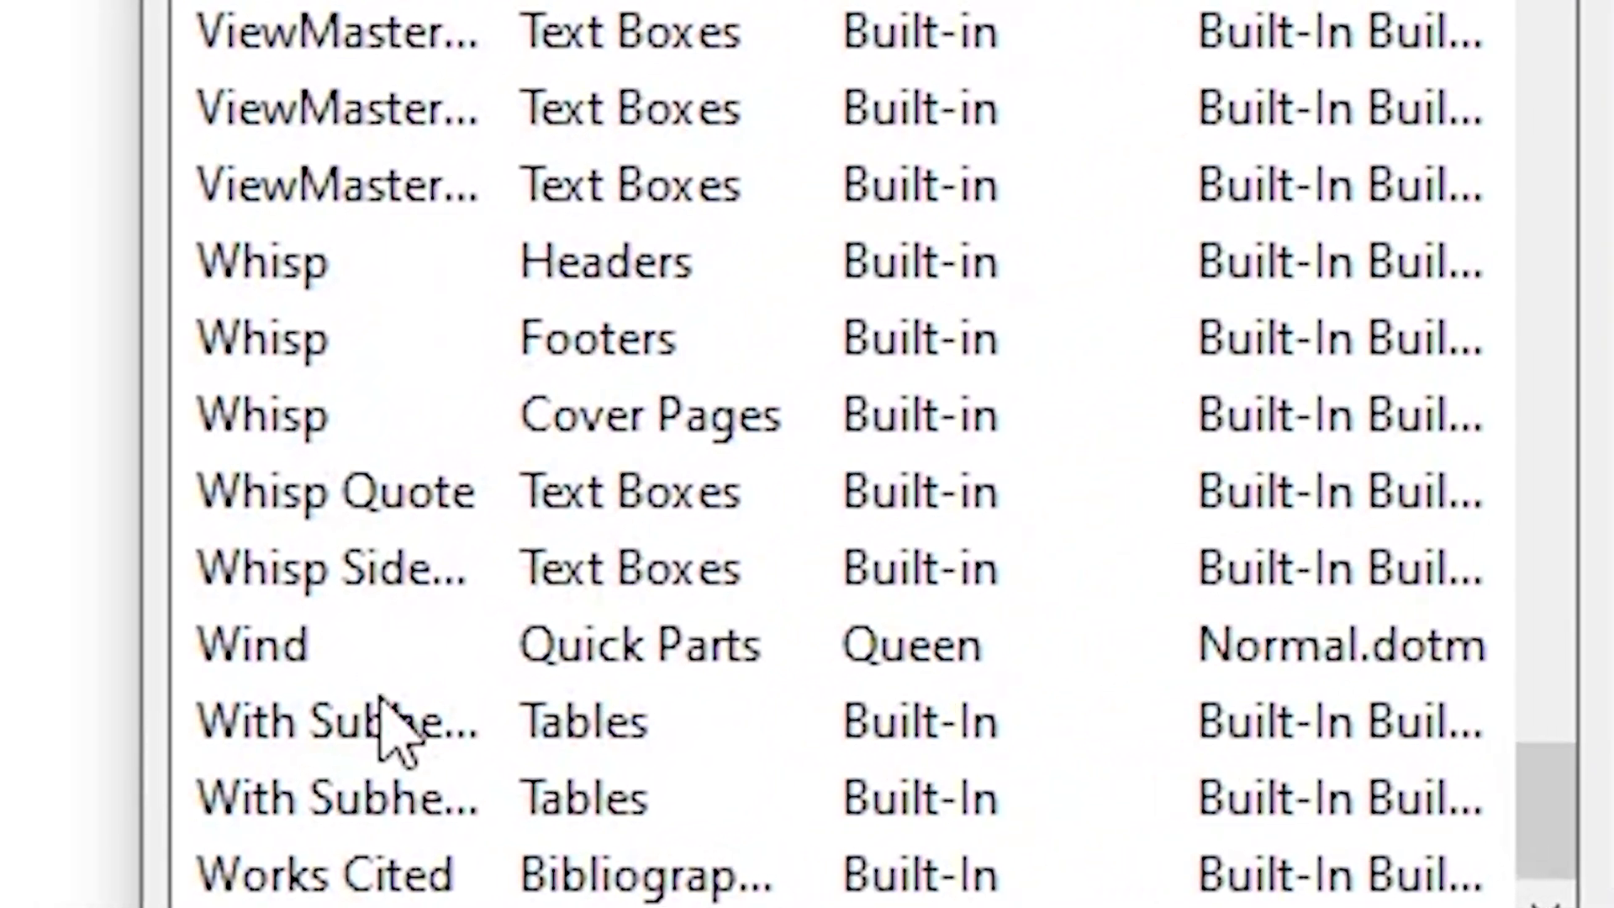
{"action": "left_click", "coordinate": [757, 664]}
{"action": "left_click", "coordinate": [540, 799]}
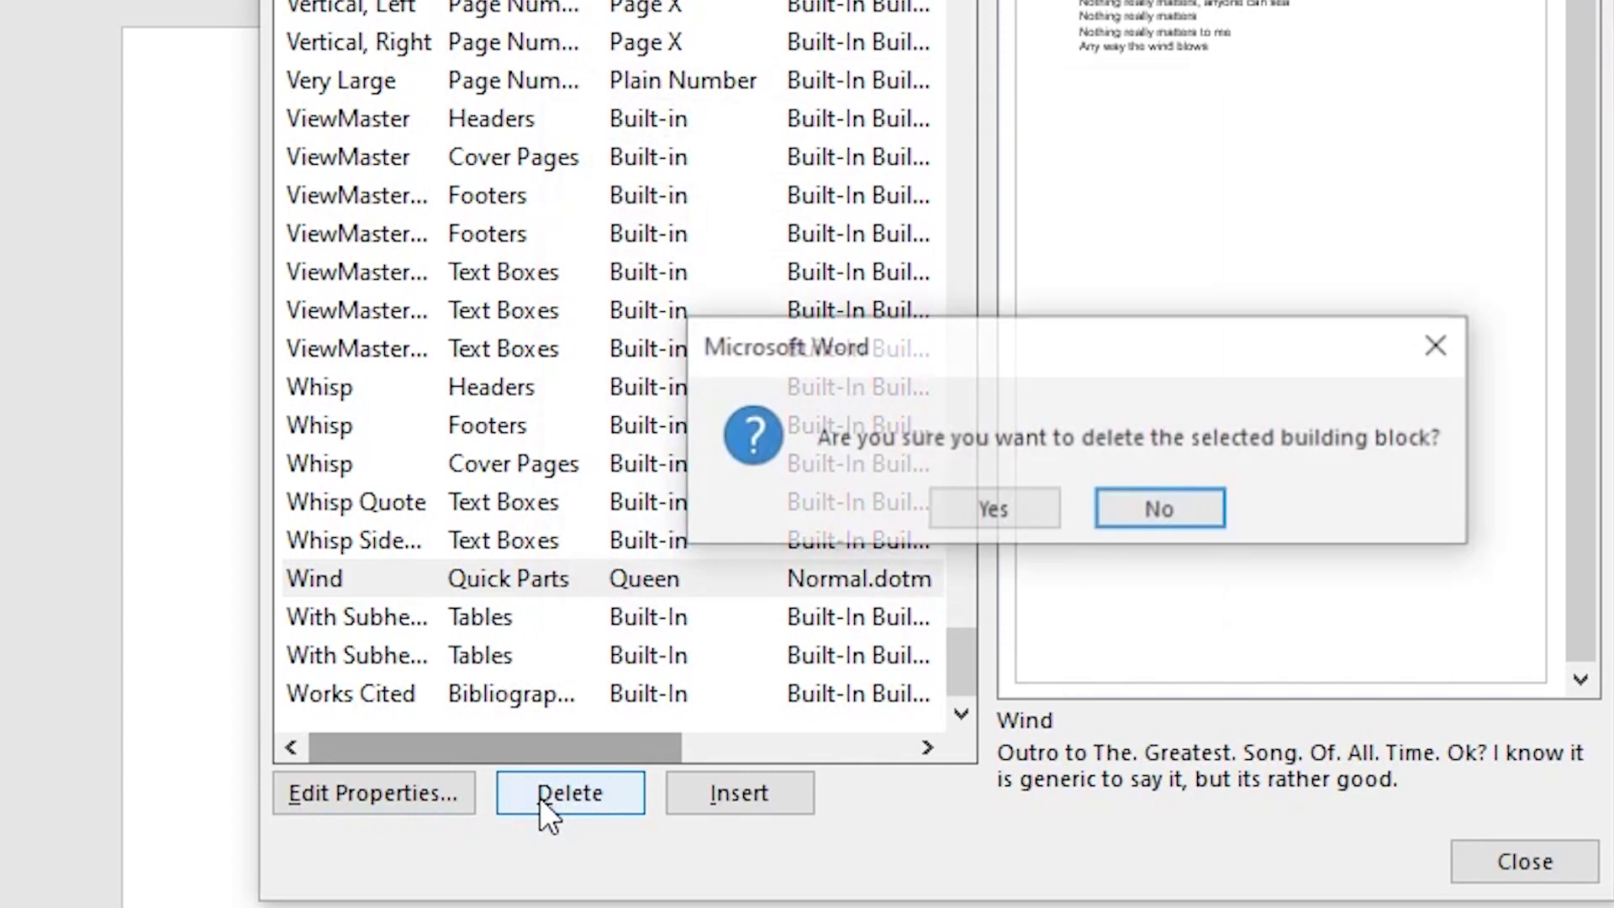
{"action": "left_click", "coordinate": [975, 514]}
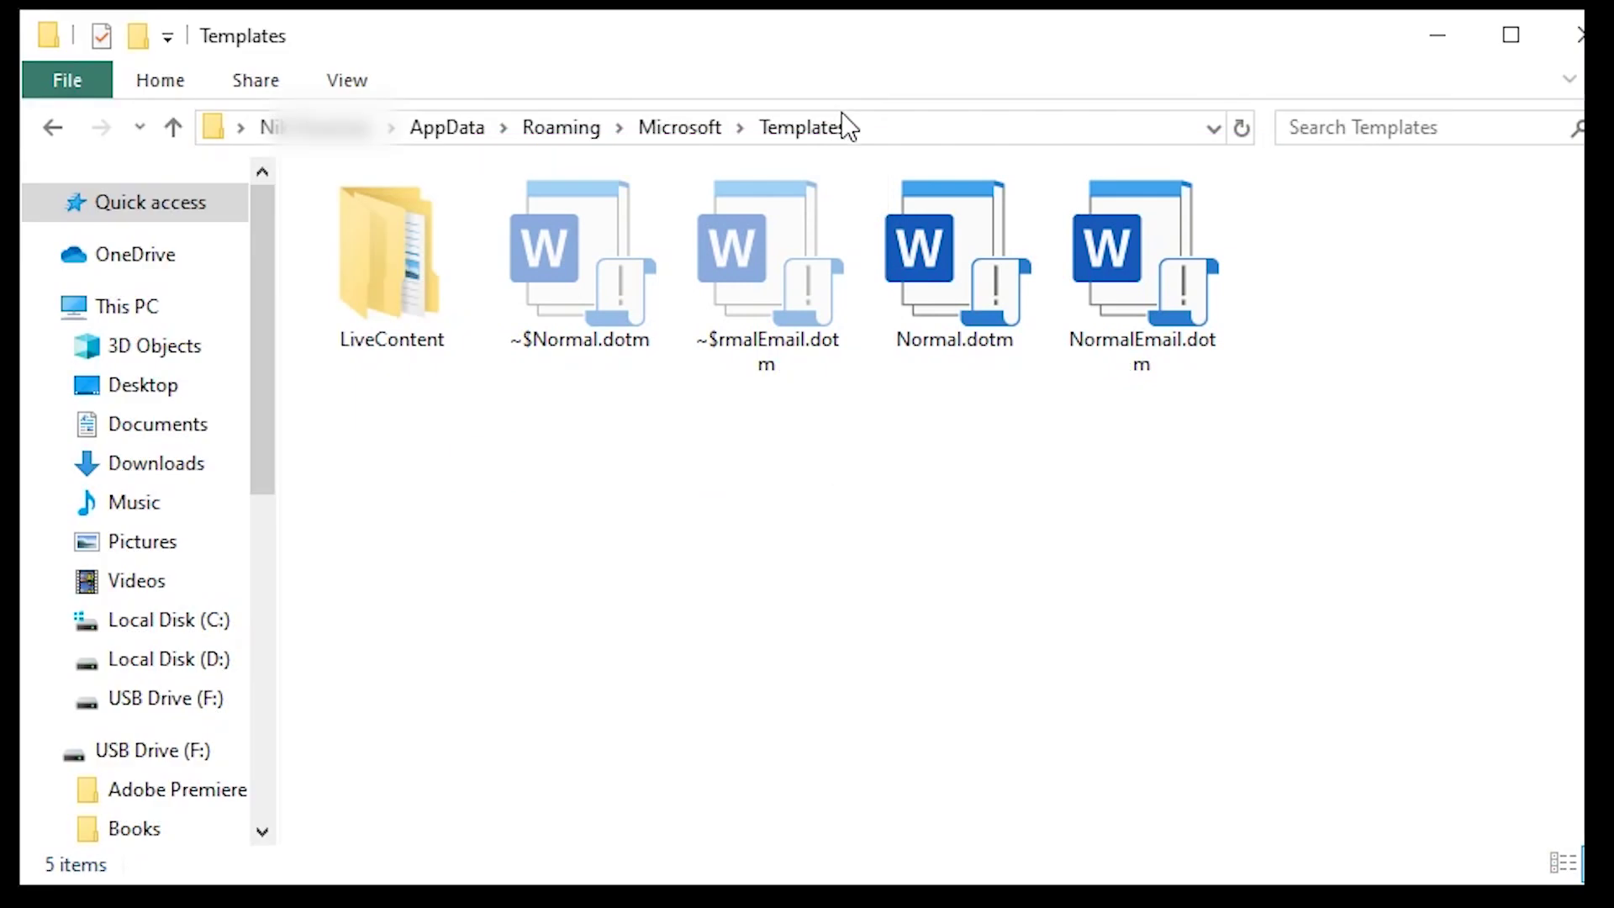
Go to %appdata% in File Explorer and open the Templates folder inside the Microsoft folder
{"action": "left_click", "coordinate": [856, 120]}
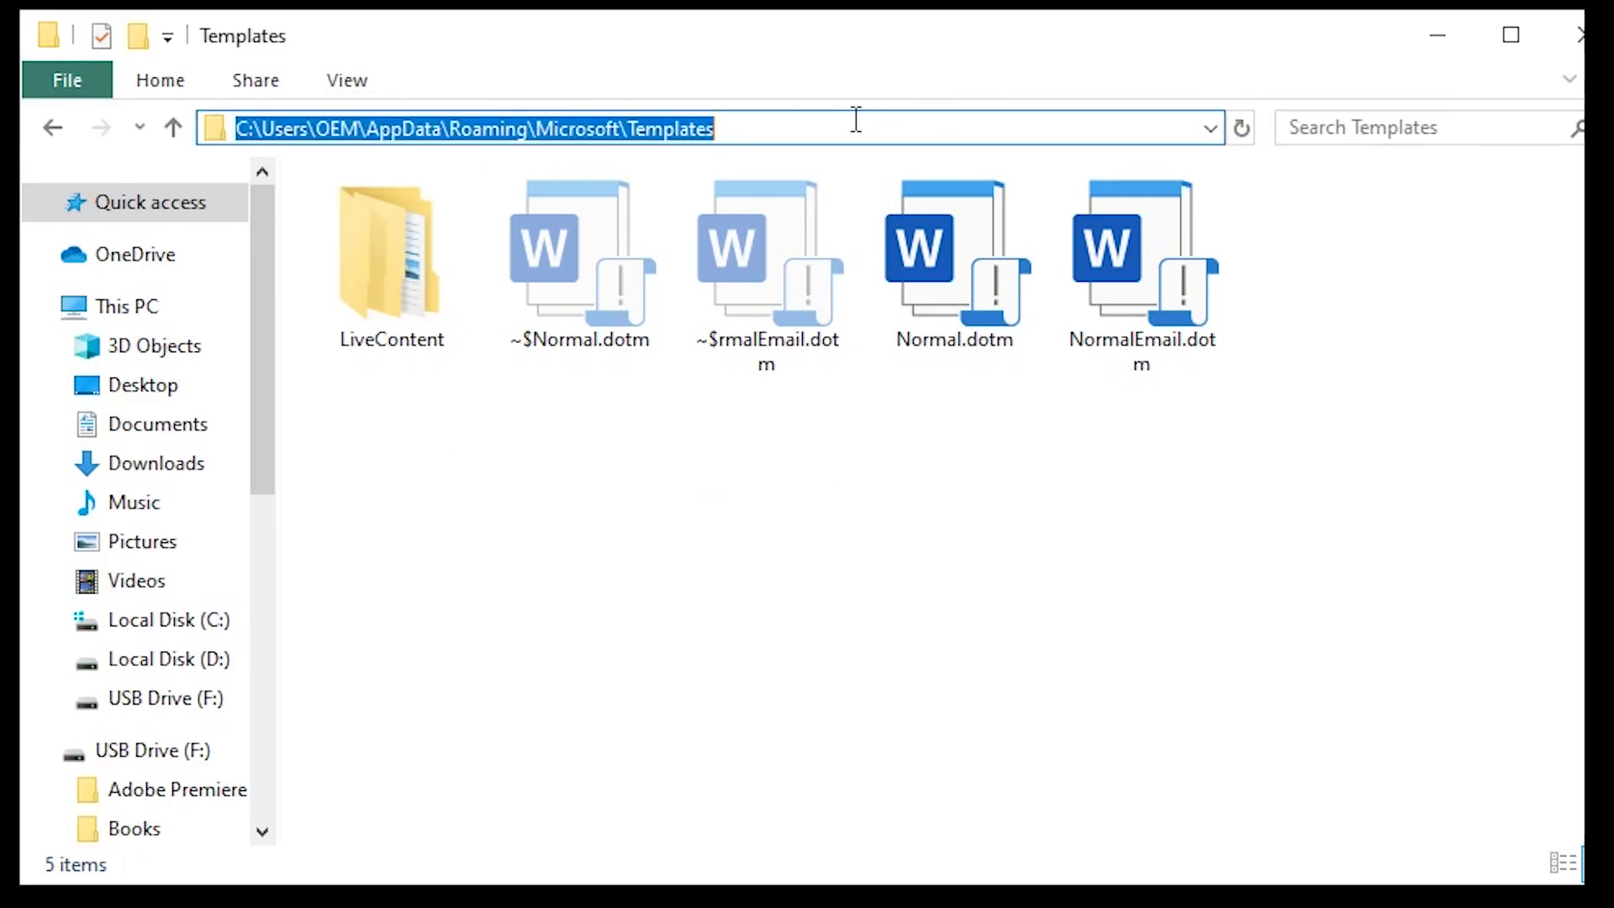
{"action": "type", "text": "%app"}
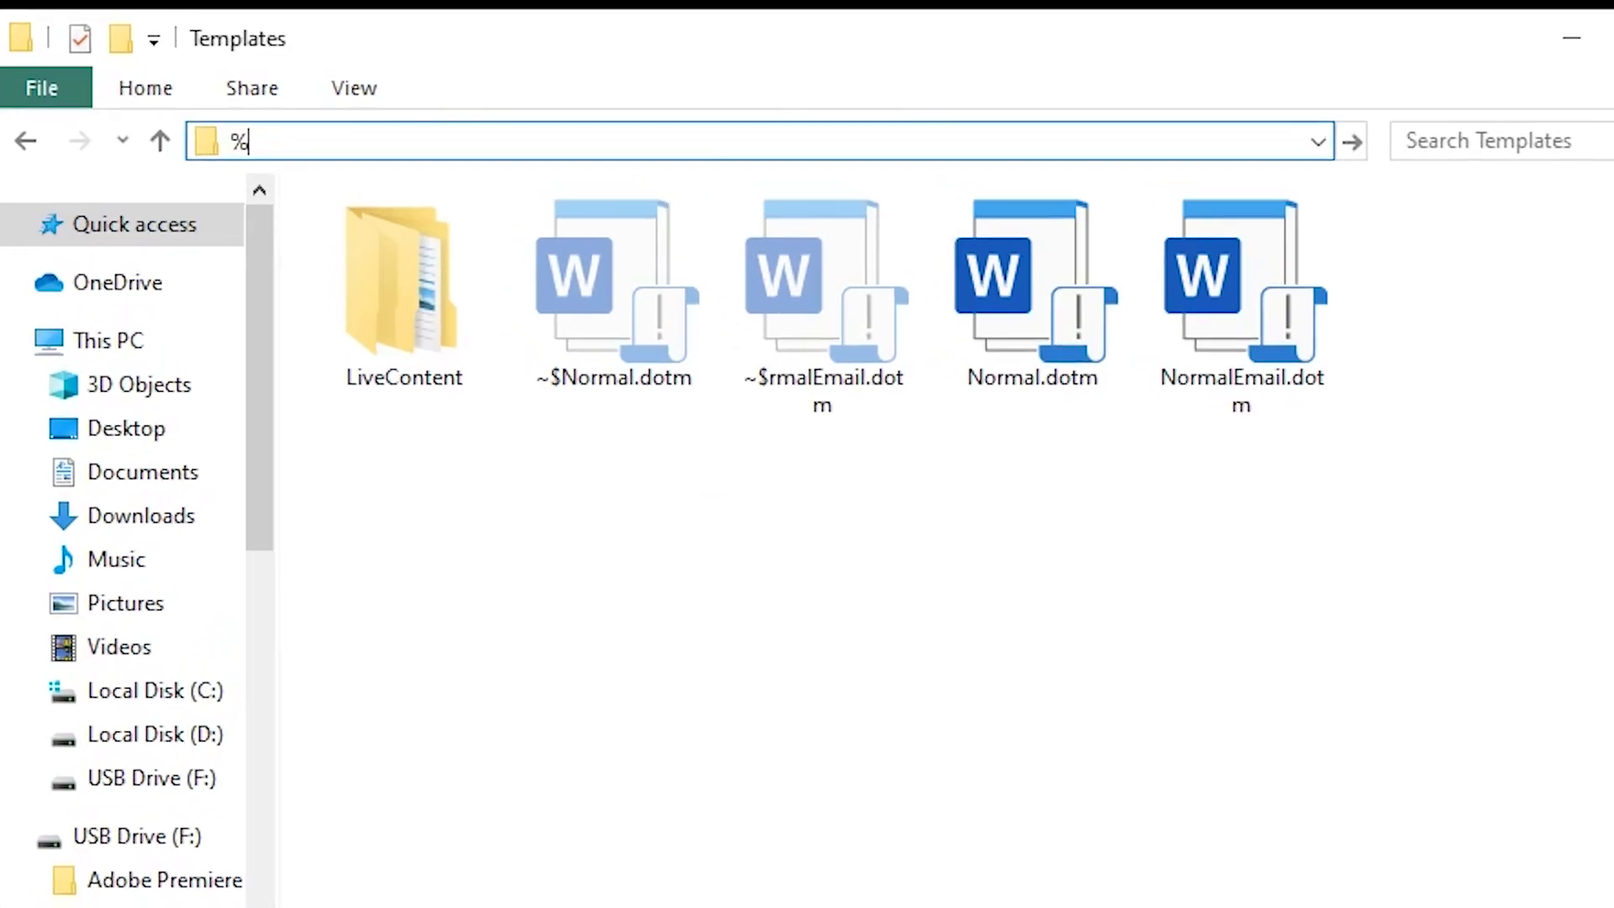
{"action": "type", "text": "data"}
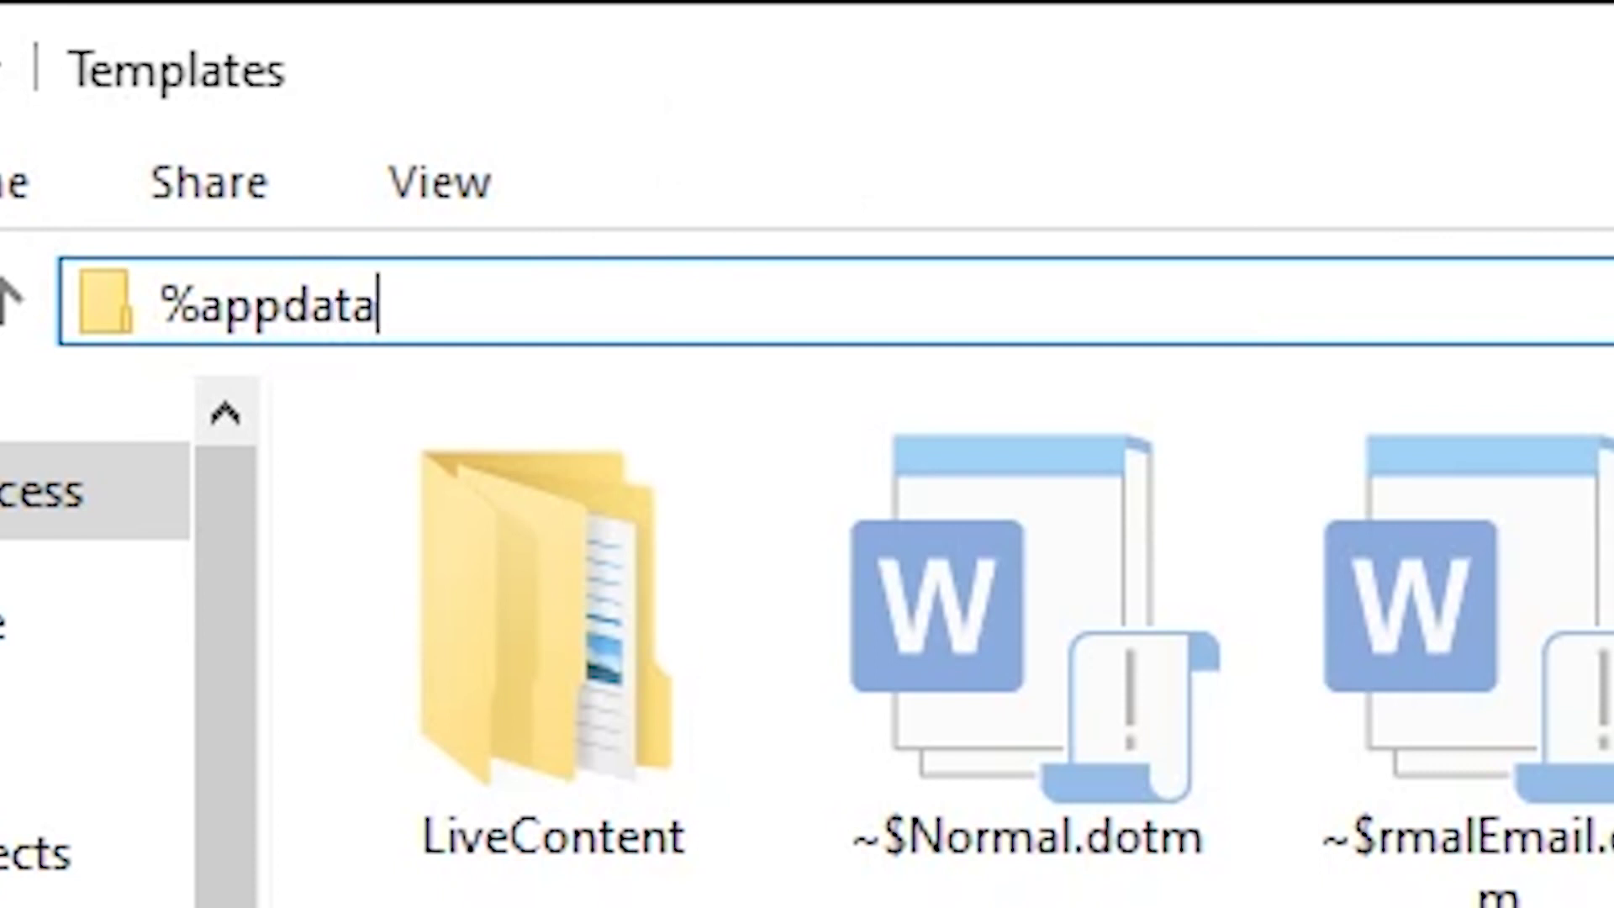
{"action": "type", "text": "%"}
{"action": "key", "text": "Return"}
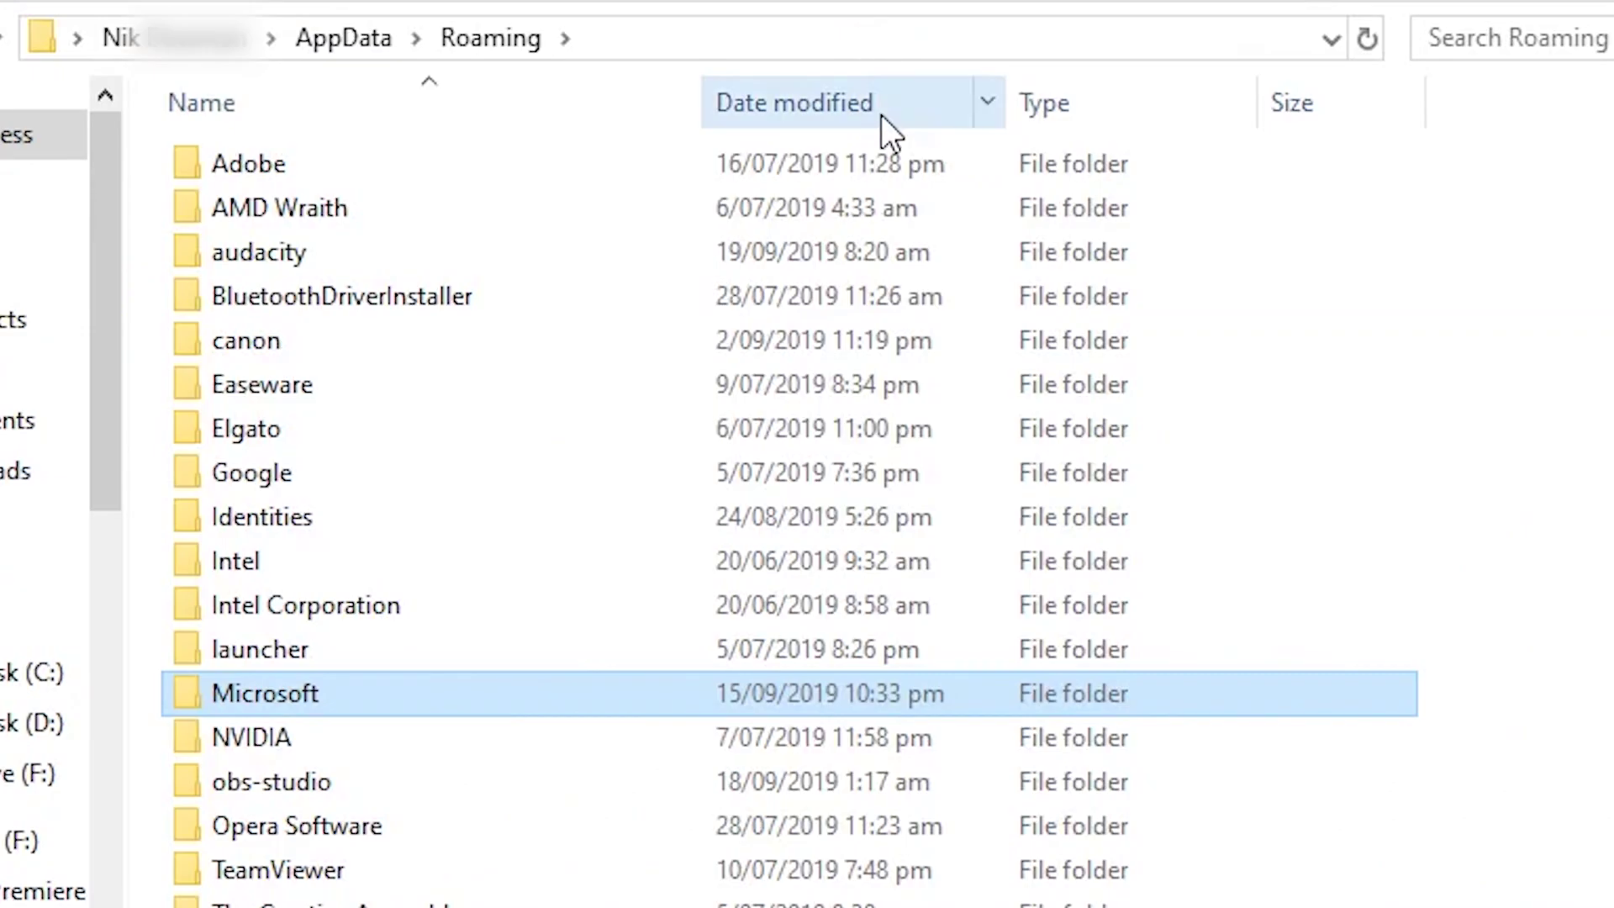
{"action": "double_click", "coordinate": [293, 675]}
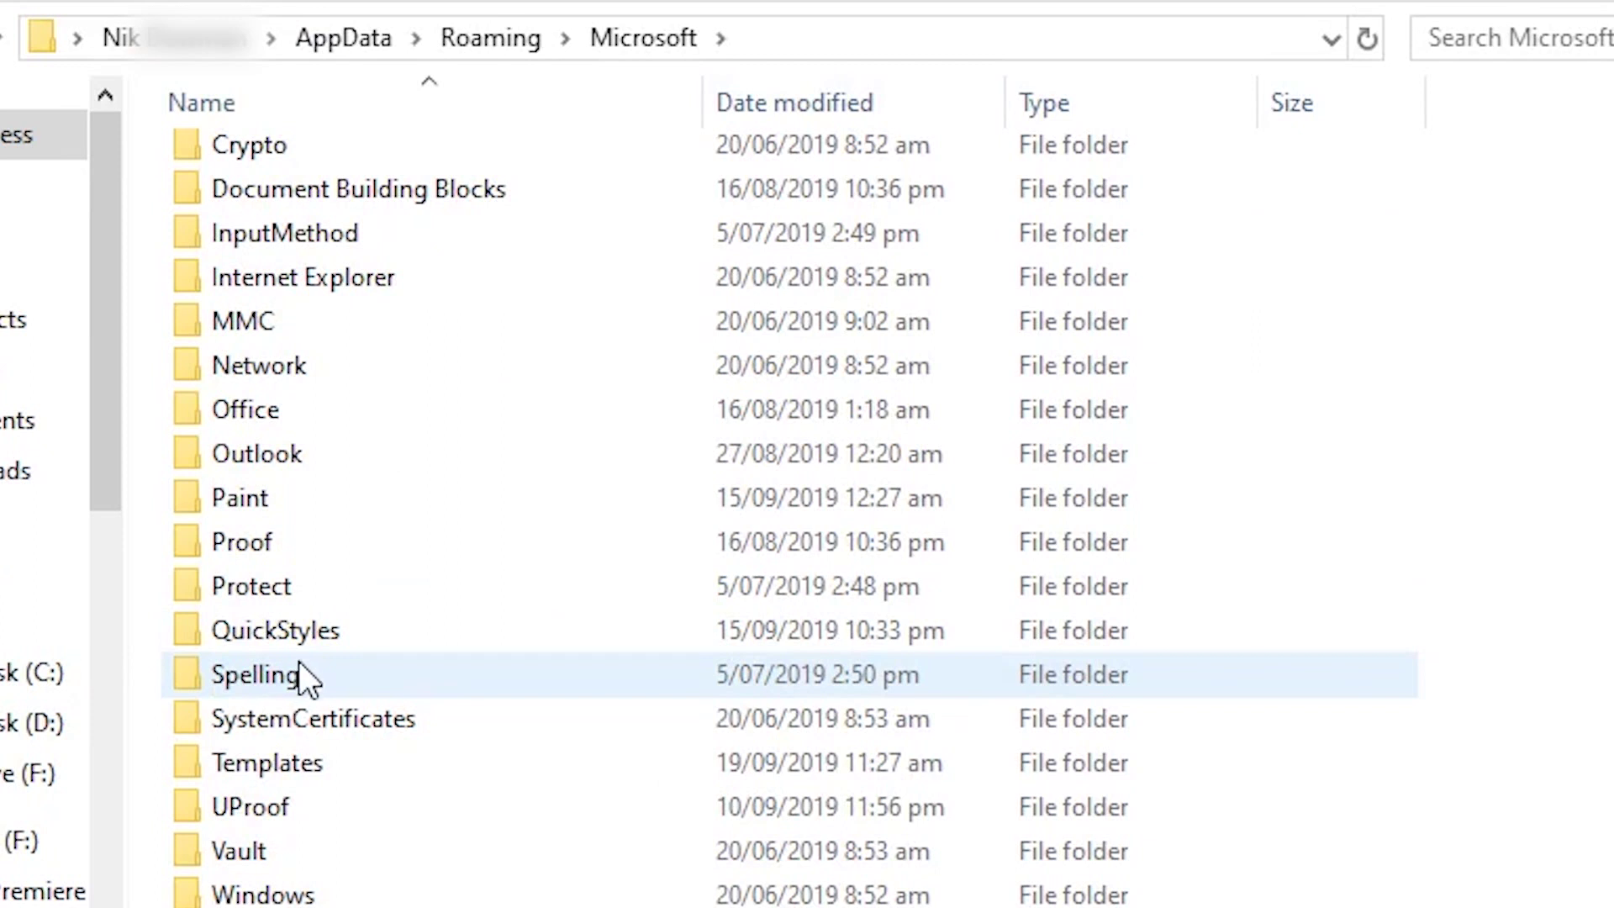
{"action": "double_click", "coordinate": [304, 764]}
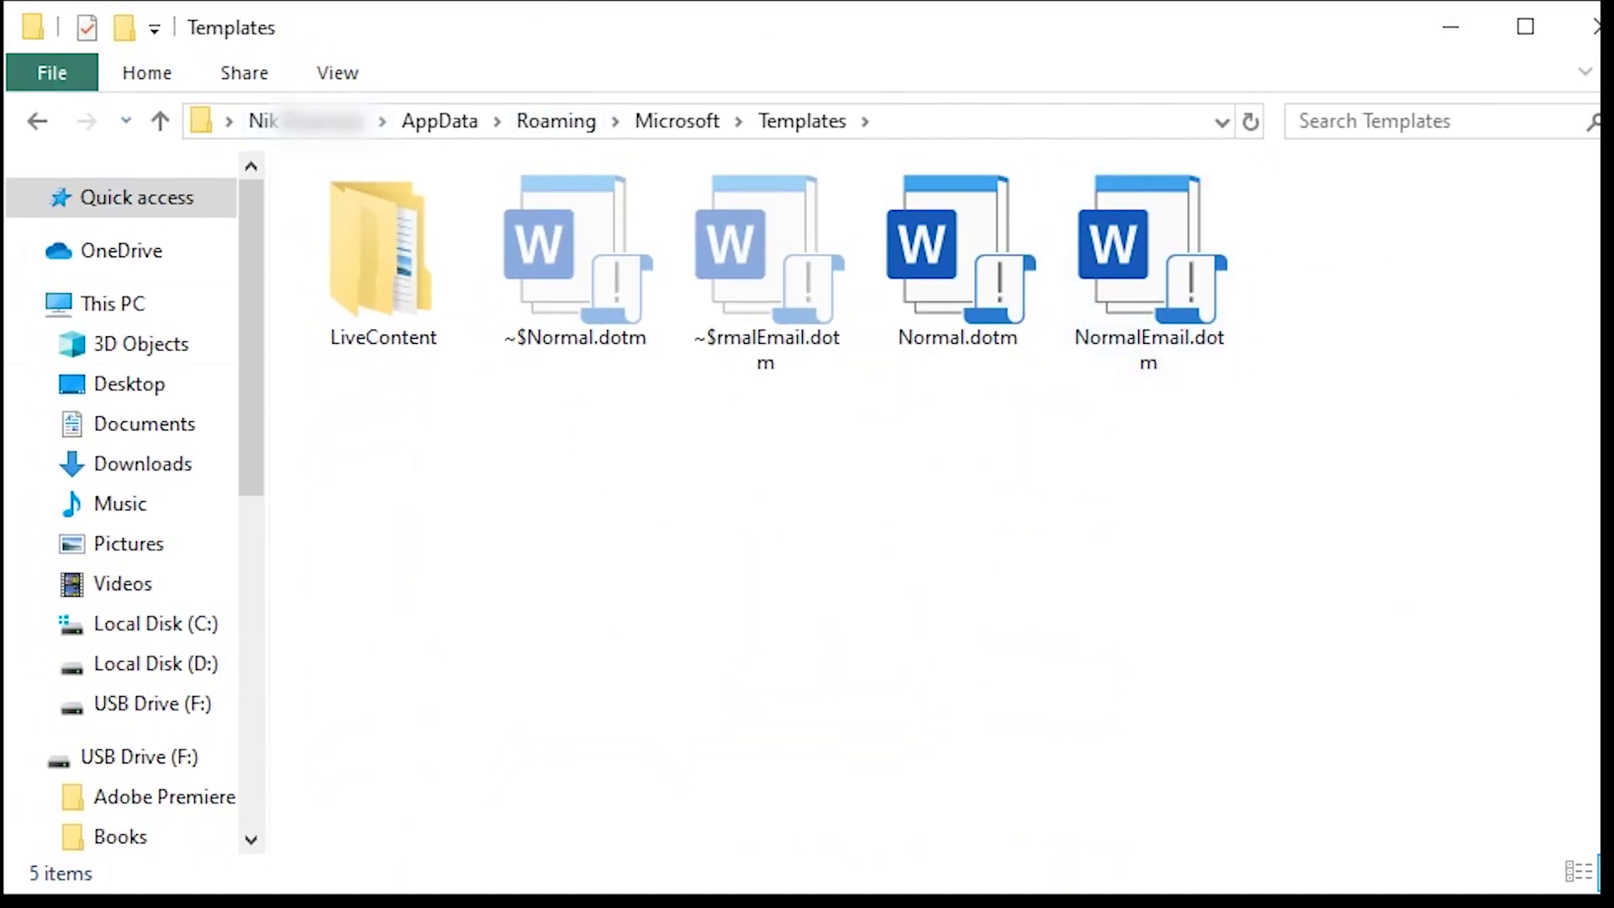
Show the Templates folder in Details view and select NormalEmail.dotm
{"action": "left_click", "coordinate": [336, 73]}
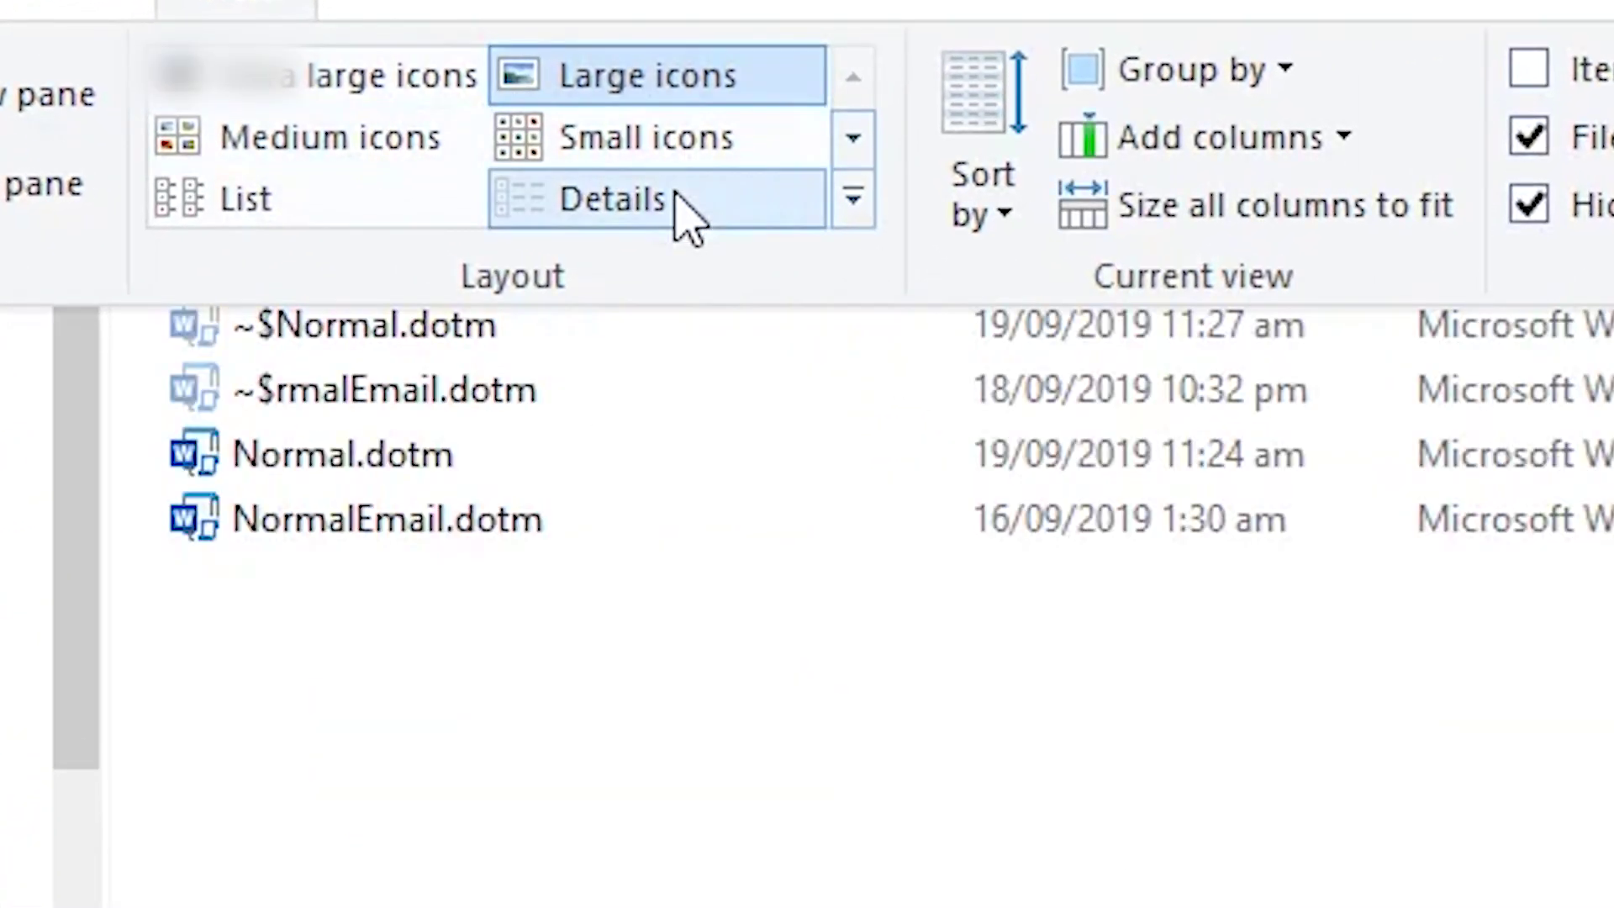
{"action": "left_click", "coordinate": [677, 210]}
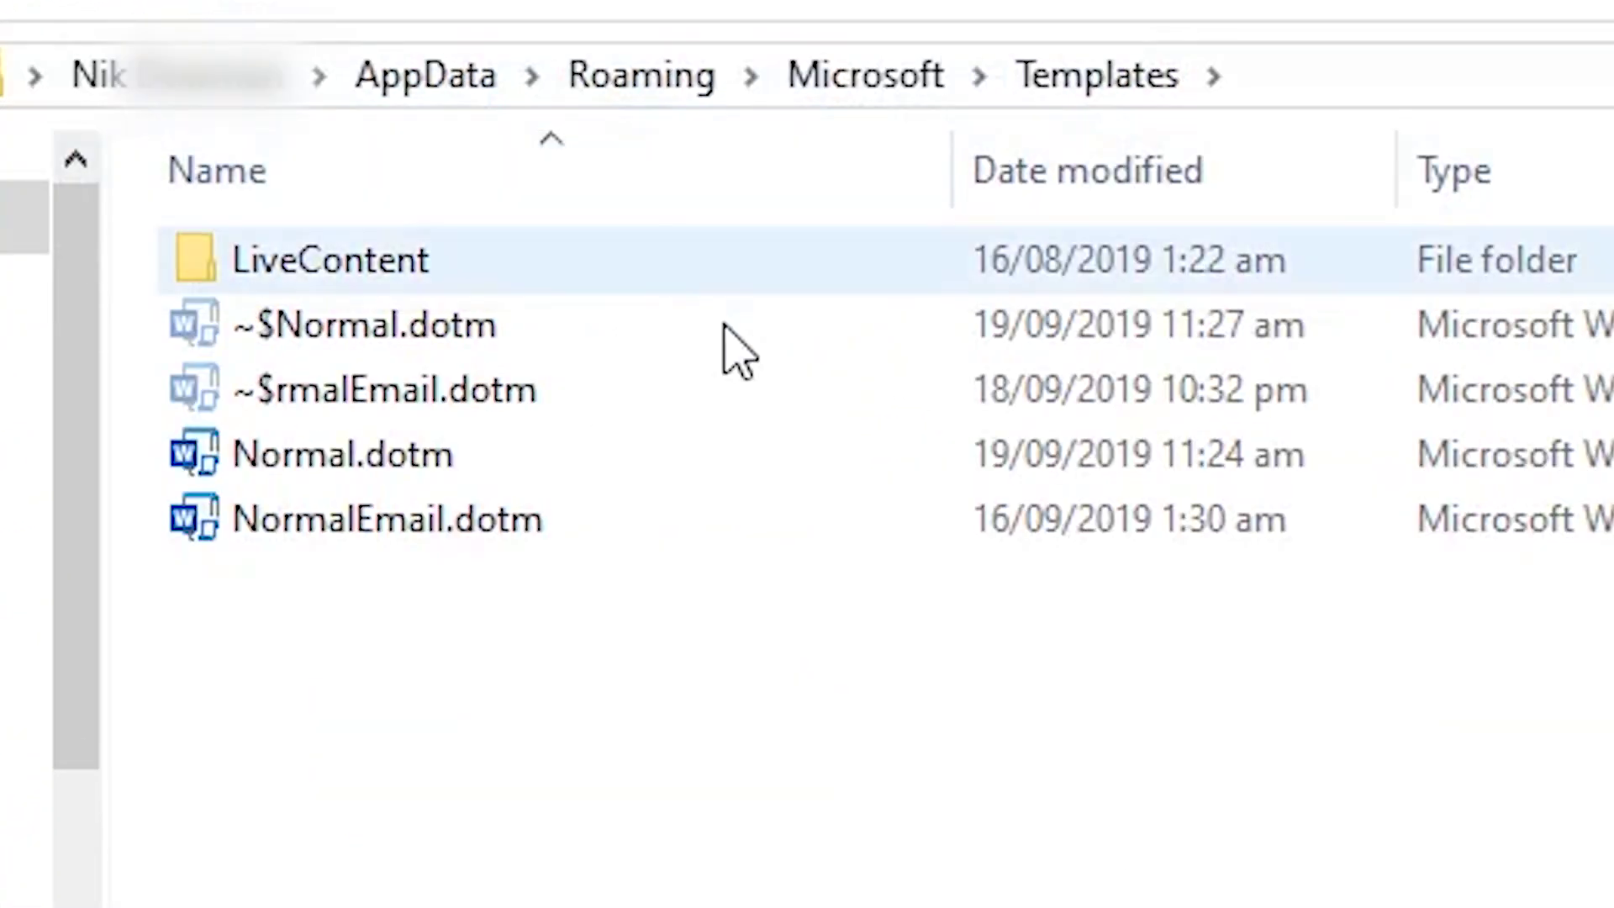
{"action": "left_click", "coordinate": [1093, 510]}
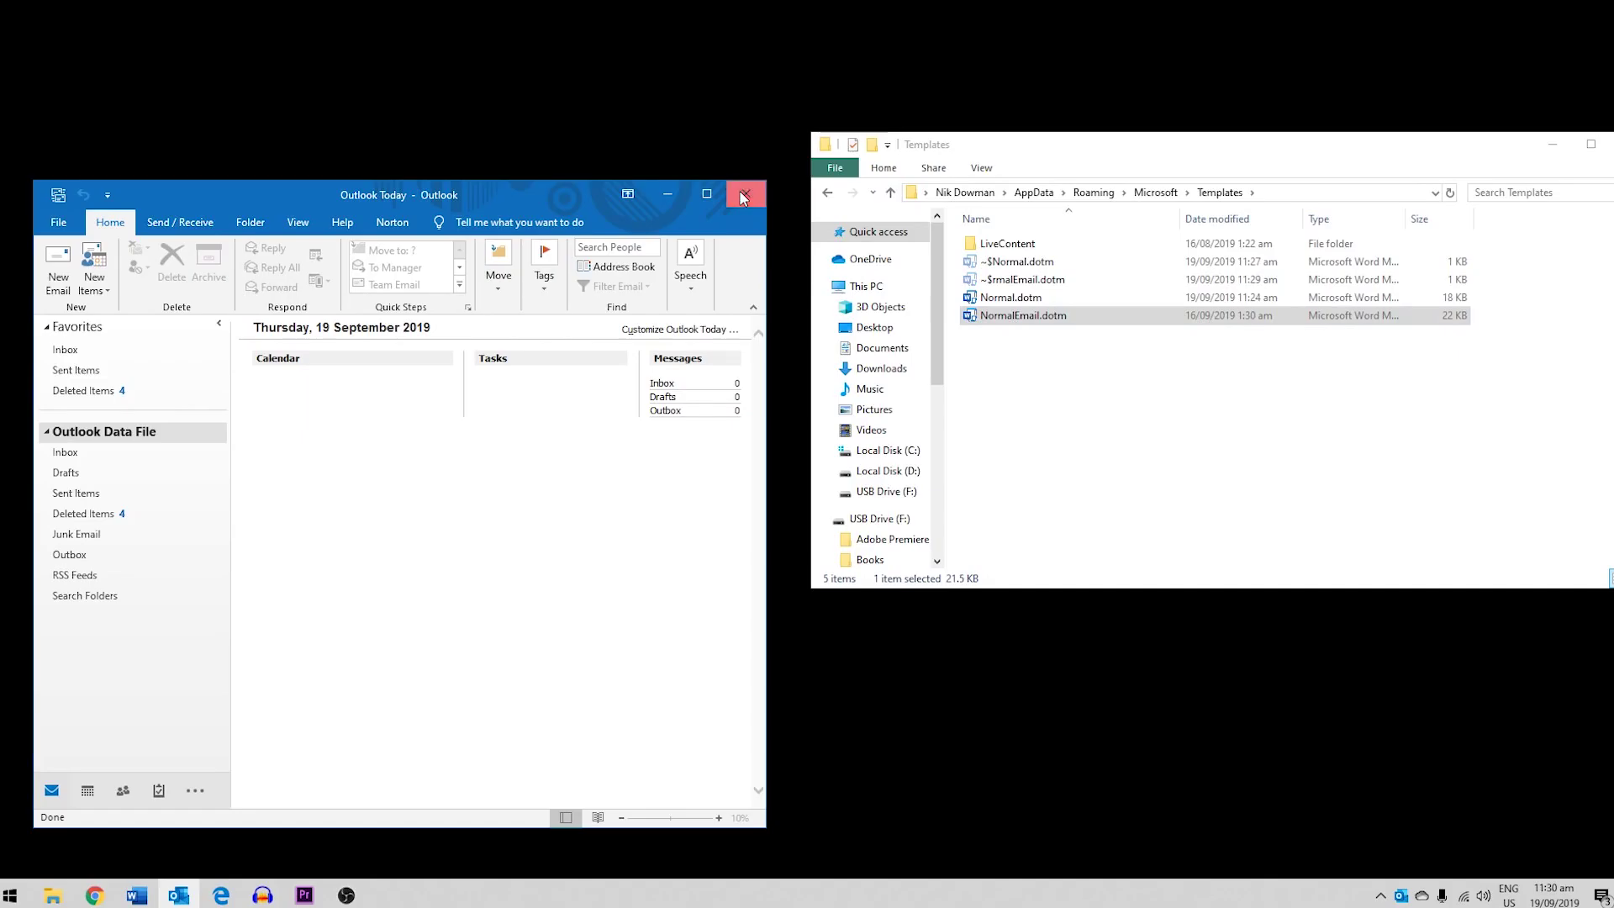
Close Outlook and compare NormalEmail.dotm's modified date with the system clock
{"action": "left_click", "coordinate": [743, 195]}
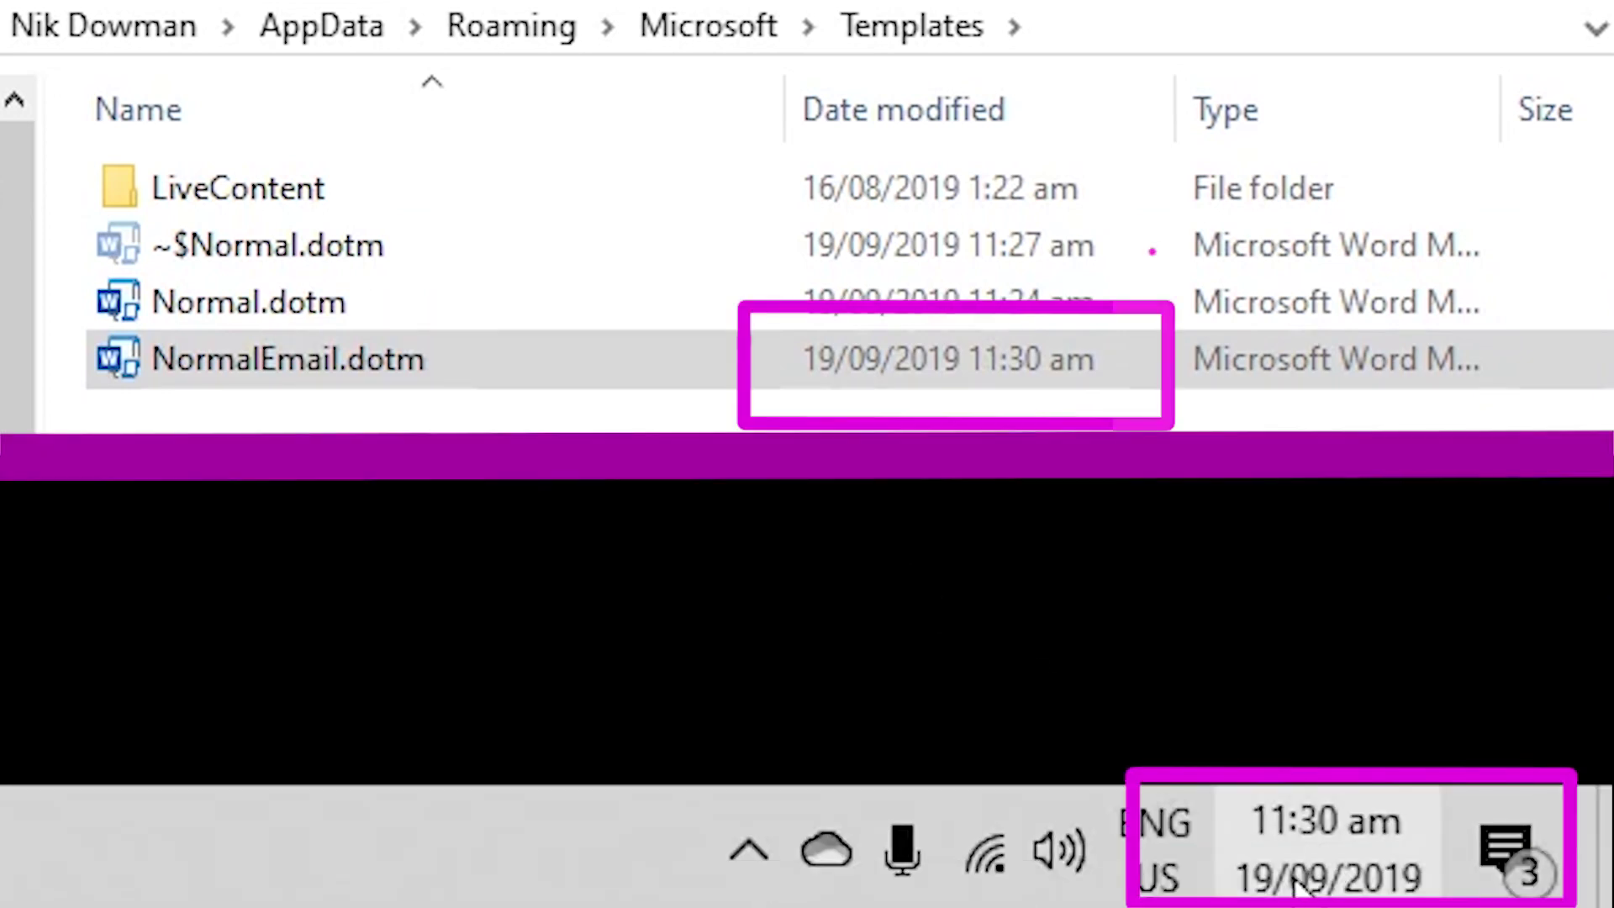
{"action": "mouse_move", "coordinate": [1372, 867]}
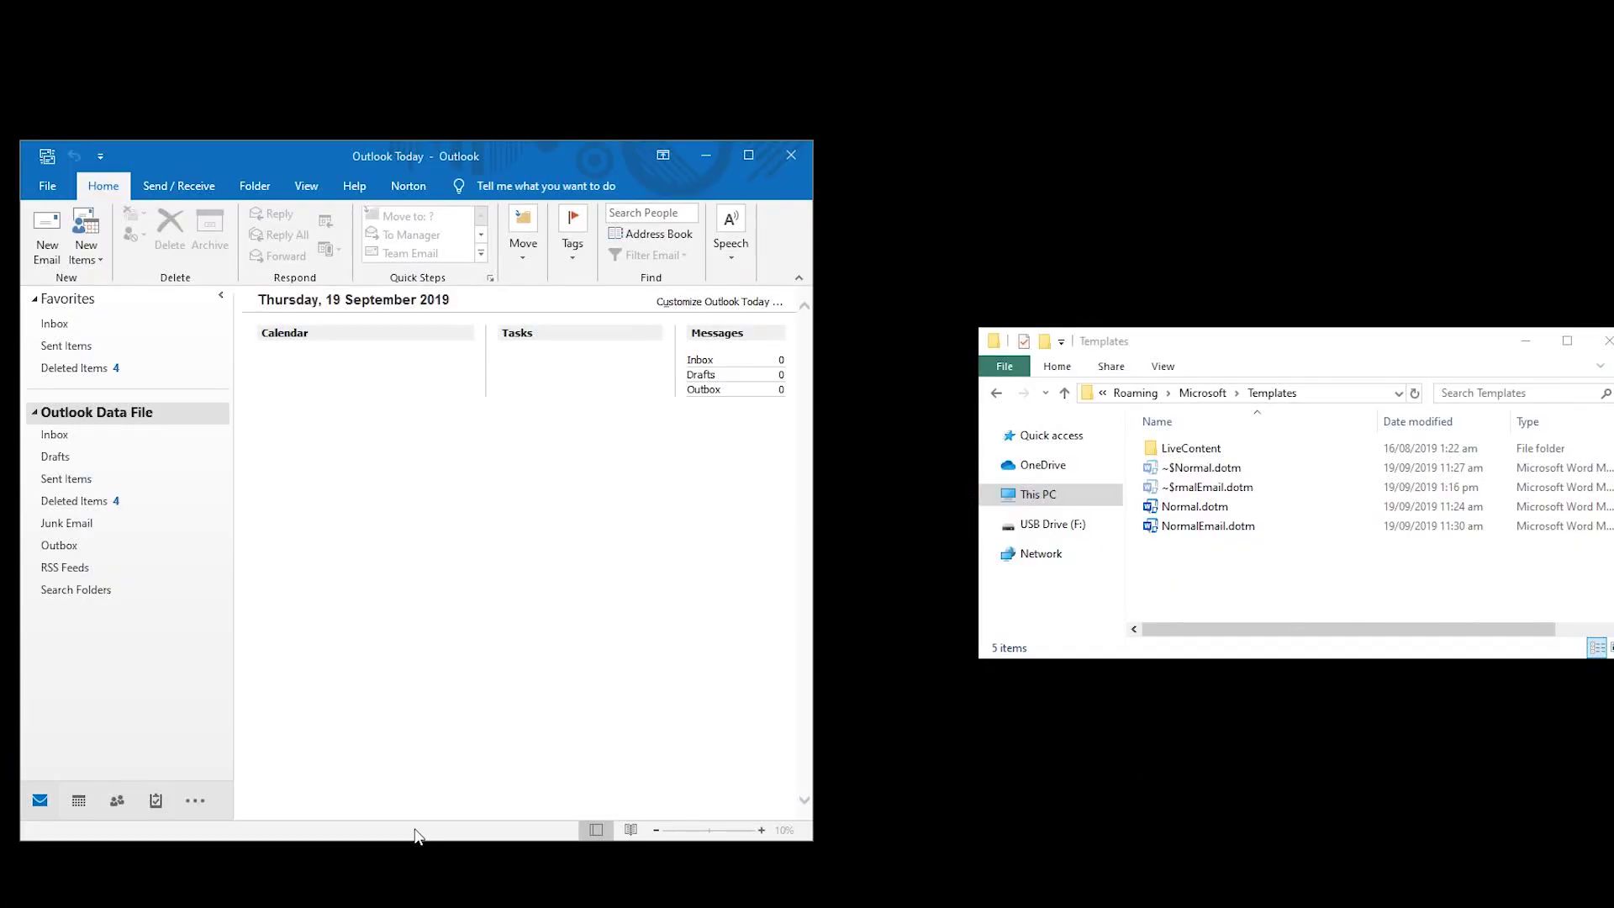
Create a new email in Outlook and insert the "return" Quick Part into its body
{"action": "left_click", "coordinate": [48, 232]}
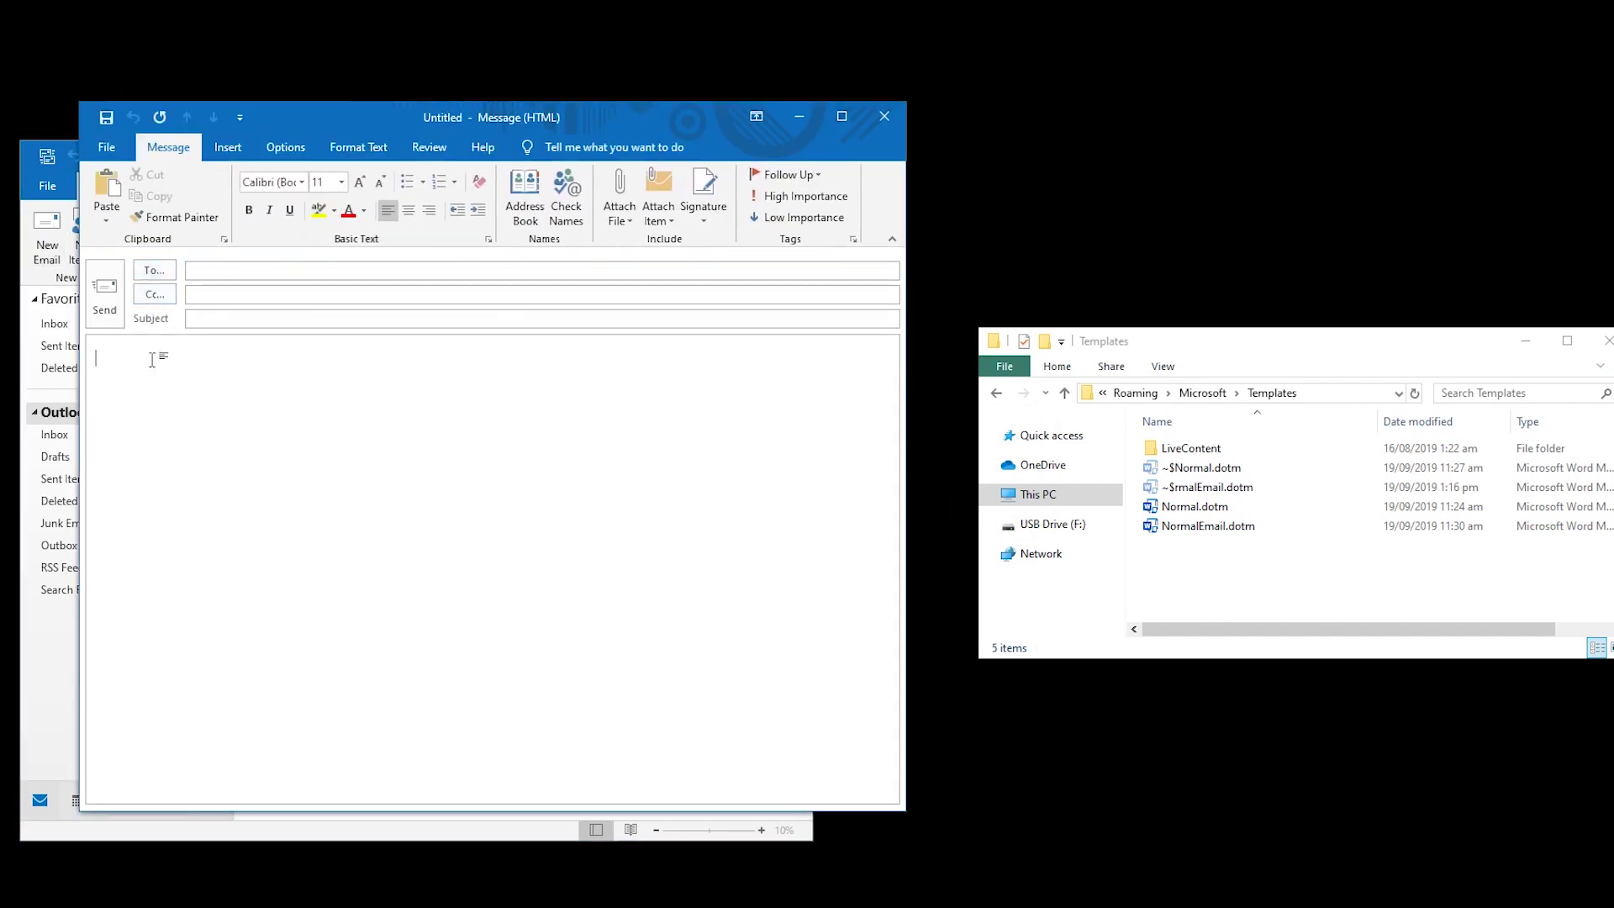
{"action": "type", "text": "return"}
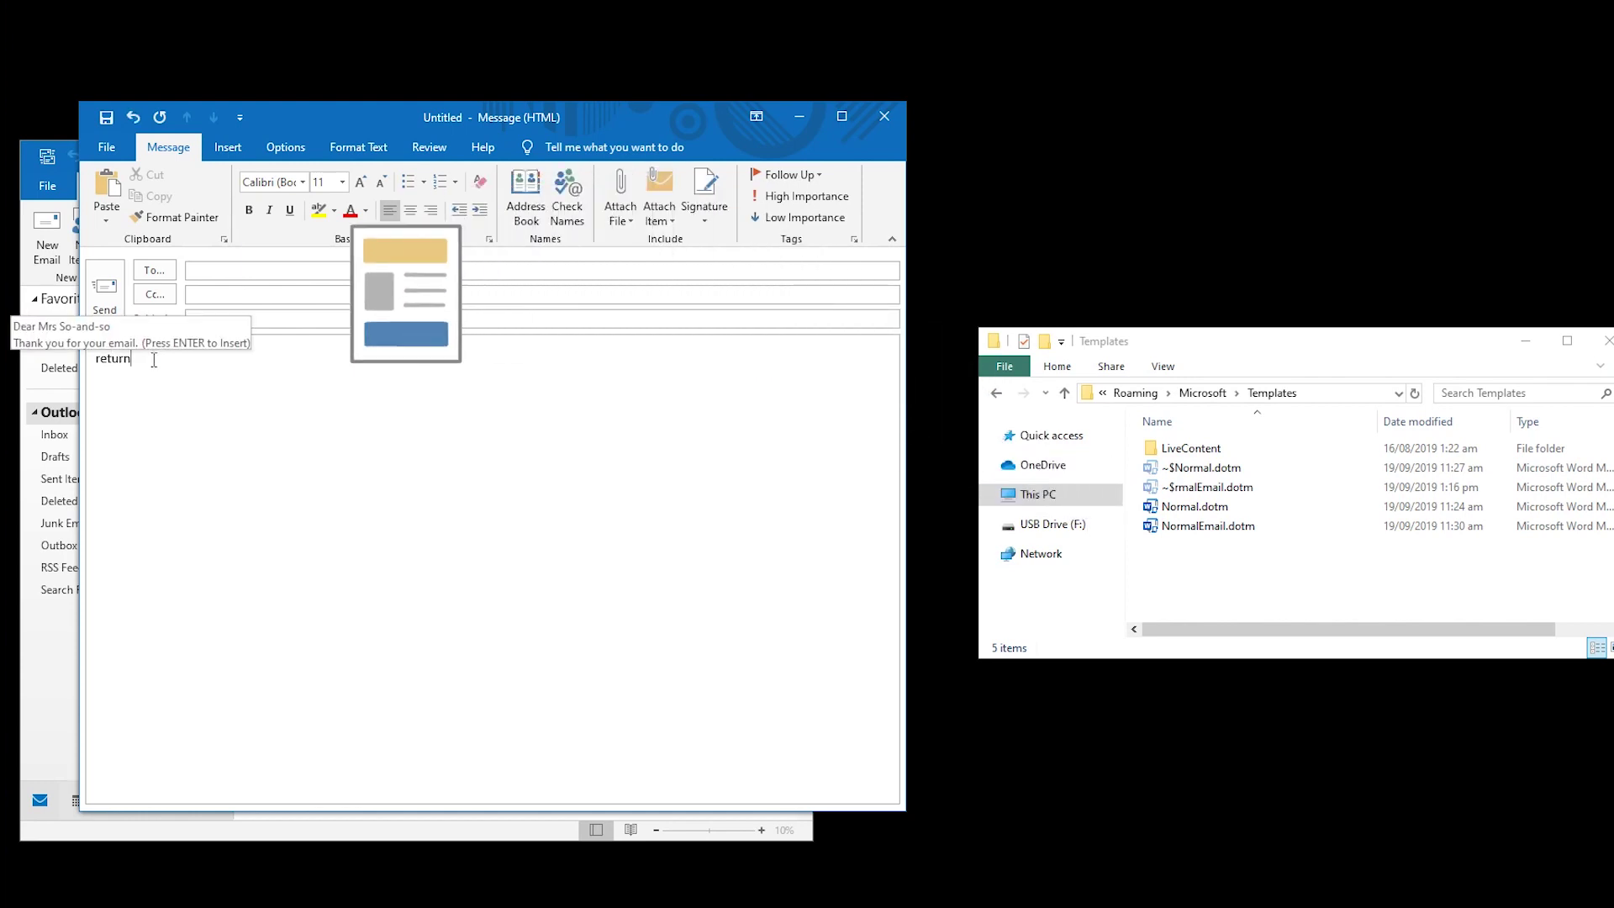
{"action": "key", "text": "Return"}
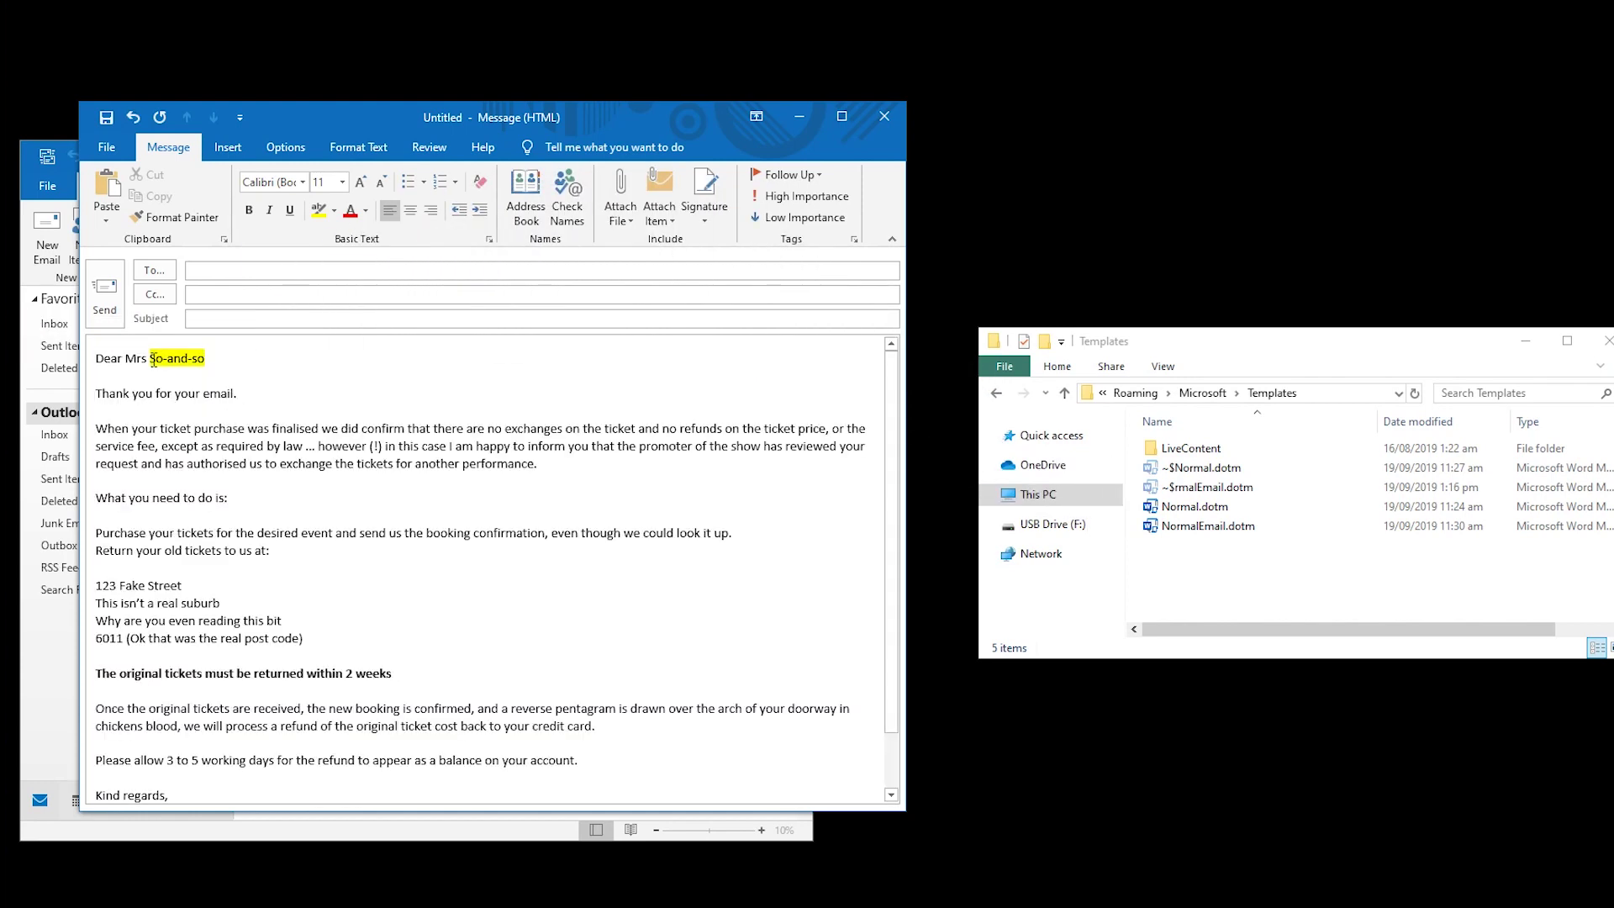